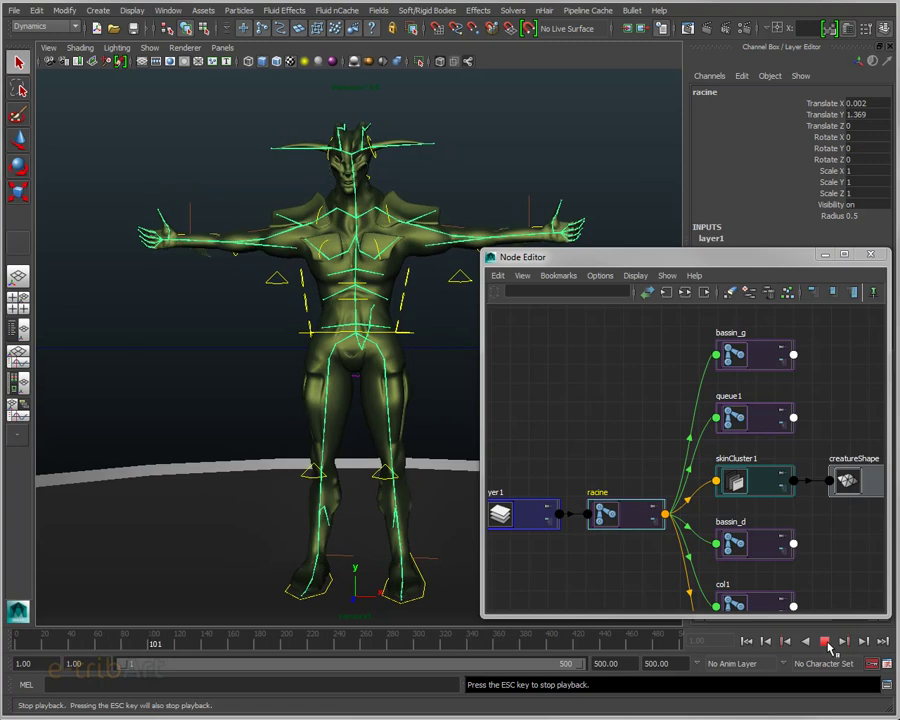
# Stop playback at frame 139 and frame the creature's tail in the perspective camera.
pyautogui.click(826, 642)
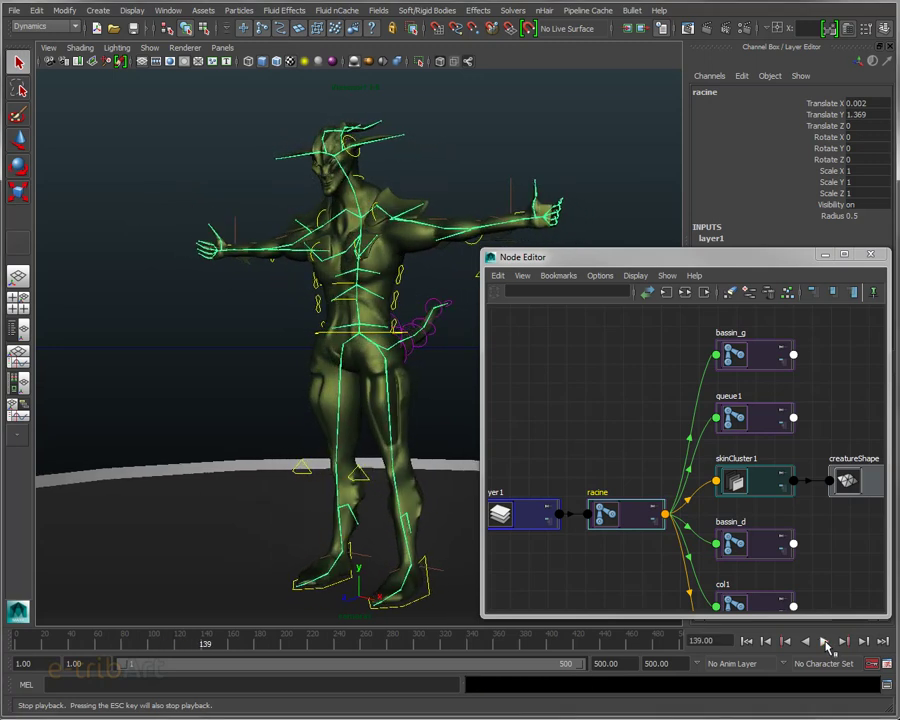
pyautogui.keyDown('alt'); pyautogui.moveTo(362, 482); pyautogui.dragTo(222, 109); pyautogui.keyUp('alt')
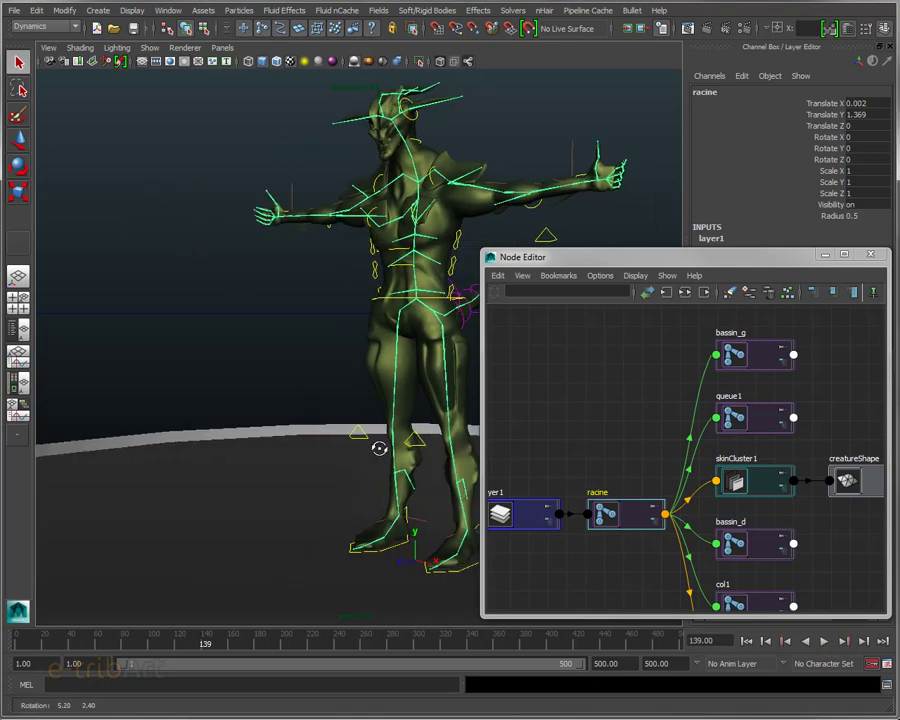
pyautogui.click(222, 47)
pyautogui.moveTo(246, 61)
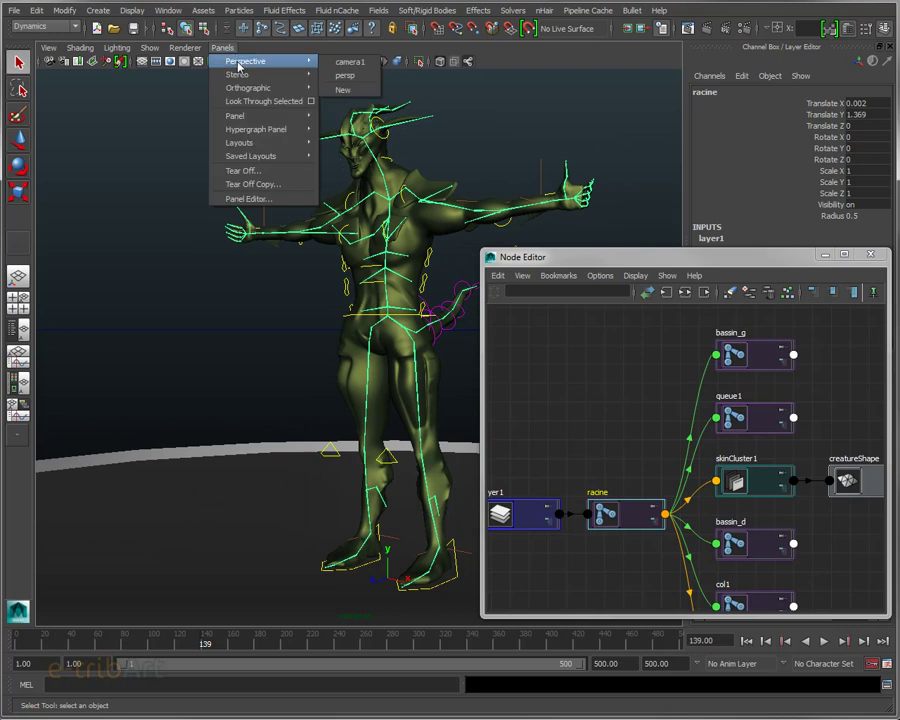
pyautogui.click(352, 78)
pyautogui.moveTo(353, 270)
pyautogui.keyDown('alt'); pyautogui.mouseDown()
pyautogui.moveTo(402, 267)
pyautogui.moveTo(177, 311)
pyautogui.moveTo(228, 305)
pyautogui.mouseUp(); pyautogui.keyUp('alt')
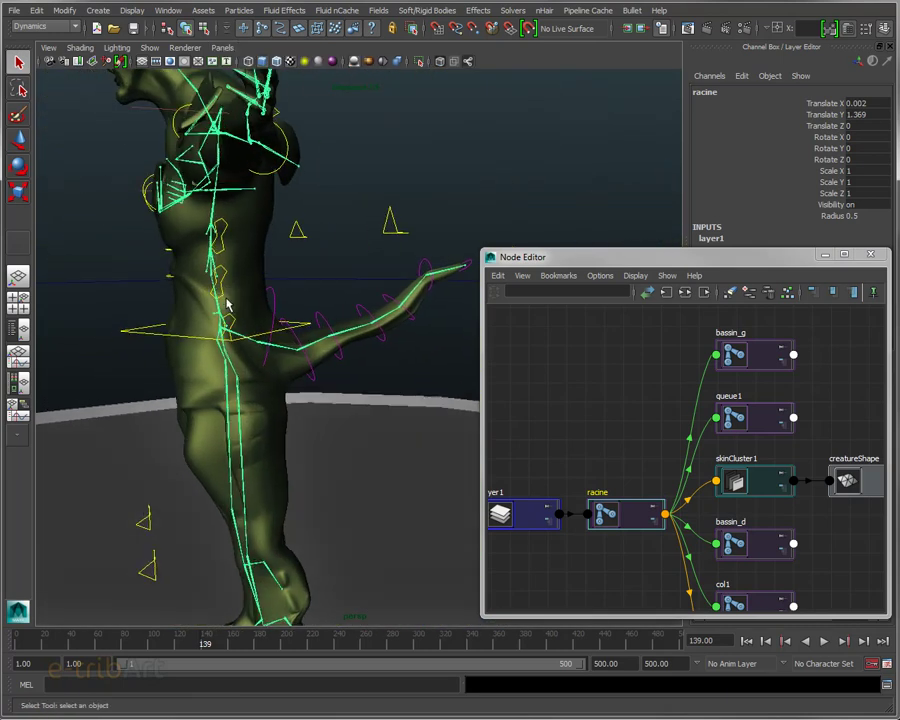
# Switch the menu set from Dynamics to Animation.
pyautogui.click(44, 27)
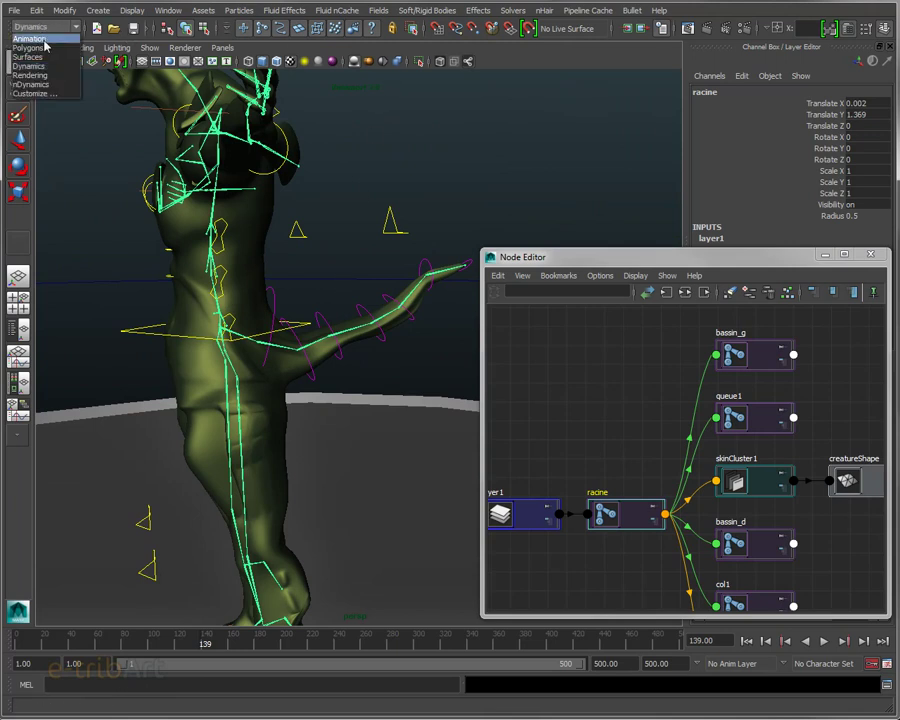
pyautogui.click(43, 40)
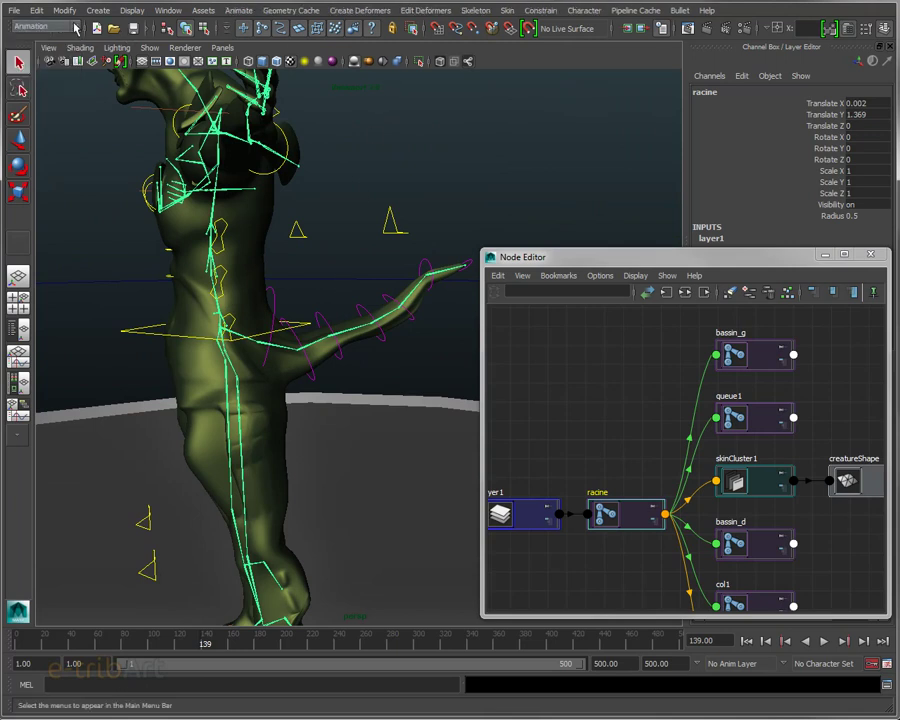
pyautogui.click(508, 11)
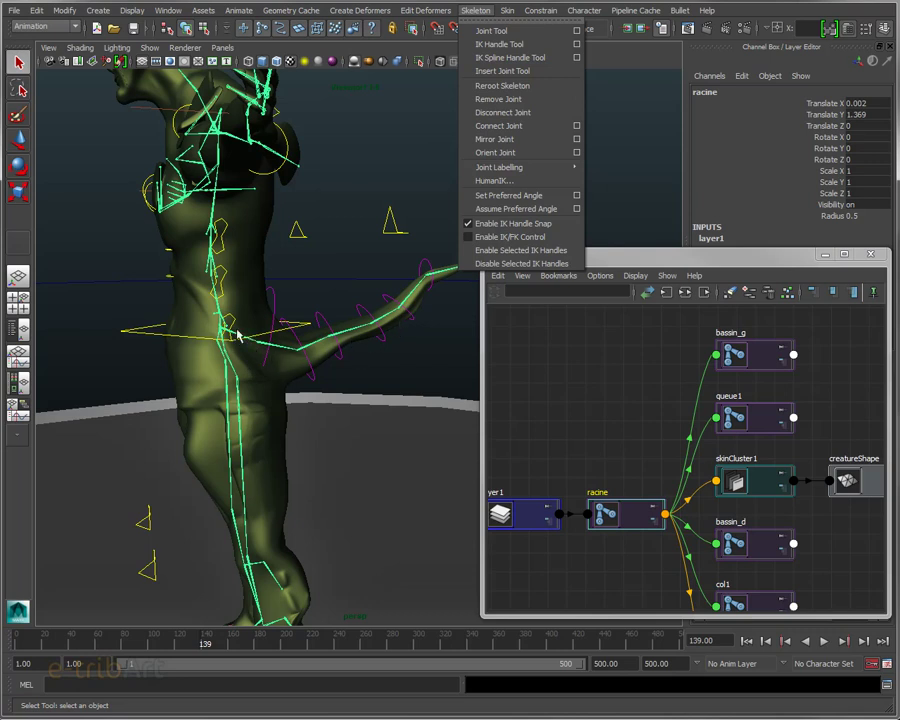
pyautogui.click(526, 186)
pyautogui.moveTo(526, 186)
pyautogui.keyDown('alt'); pyautogui.mouseDown()
pyautogui.moveTo(390, 350)
pyautogui.moveTo(432, 322)
pyautogui.moveTo(265, 316)
pyautogui.mouseUp(); pyautogui.keyUp('alt')
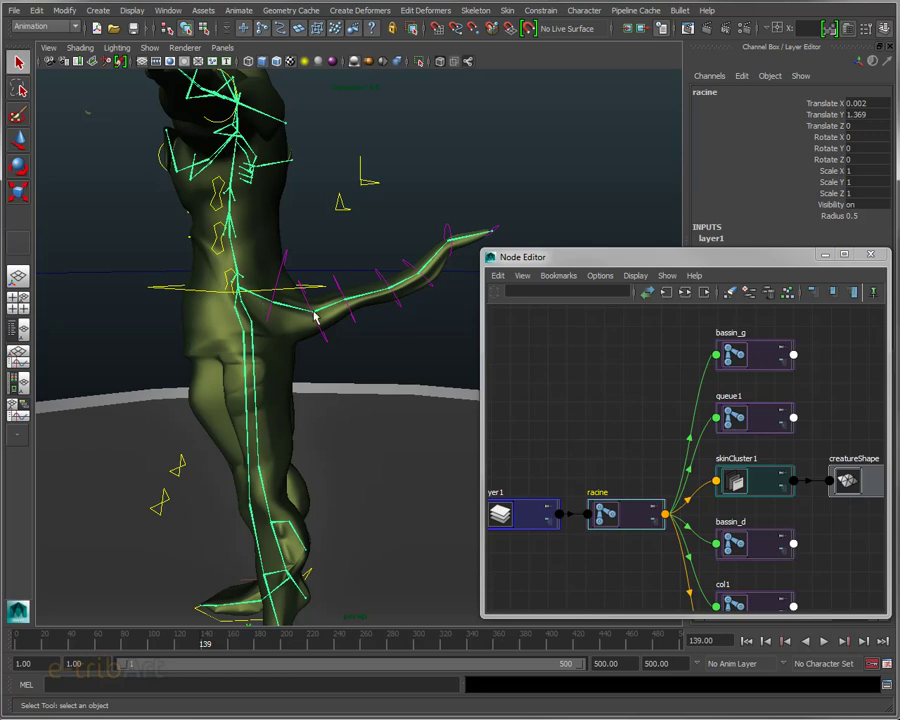
pyautogui.click(508, 10)
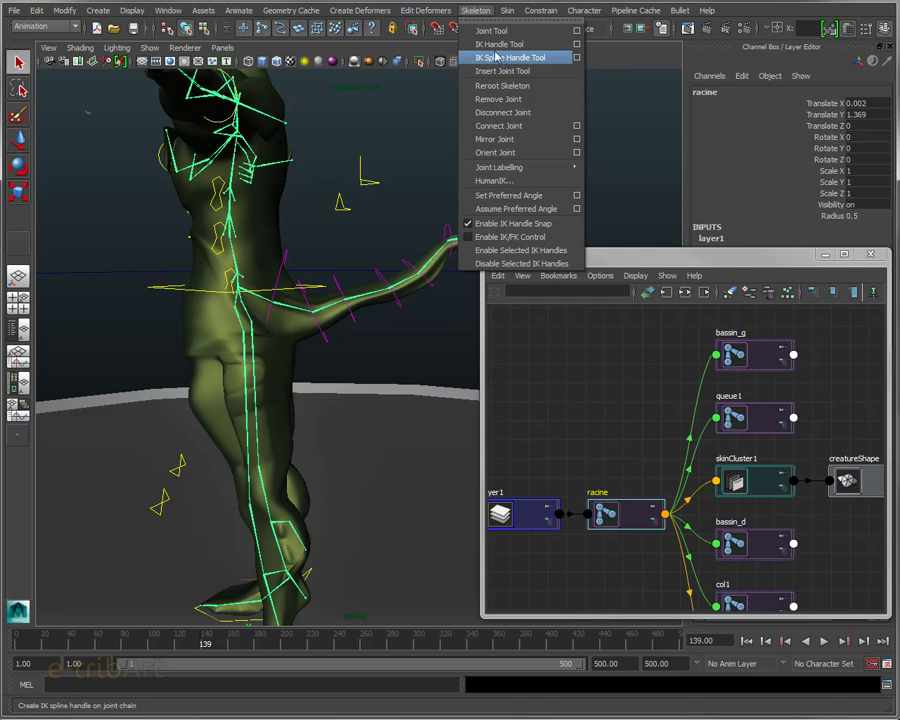
pyautogui.click(476, 140)
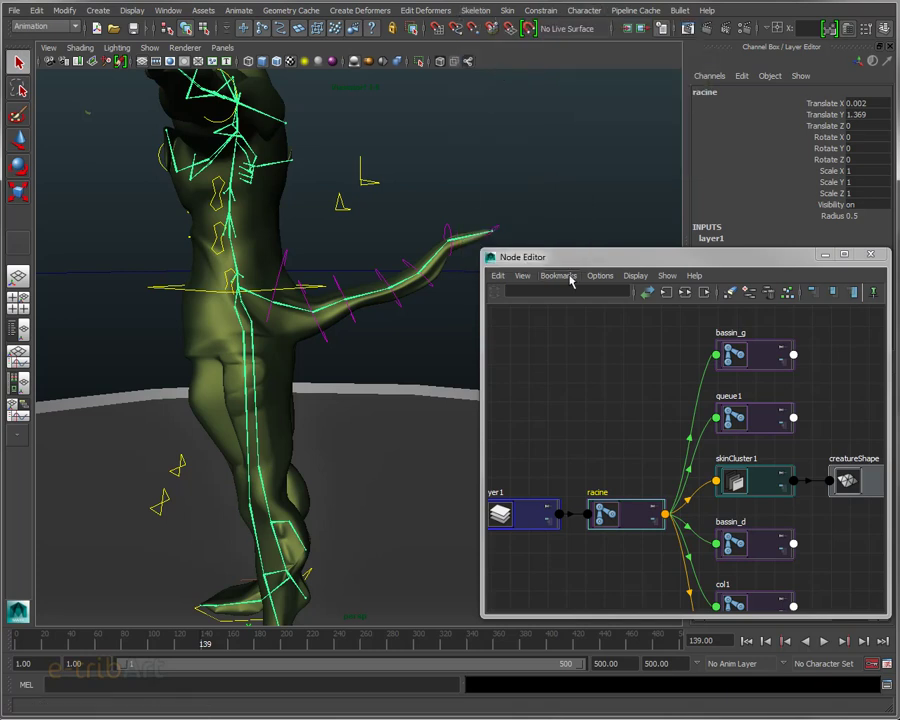
pyautogui.moveTo(566, 259); pyautogui.dragTo(576, 276)
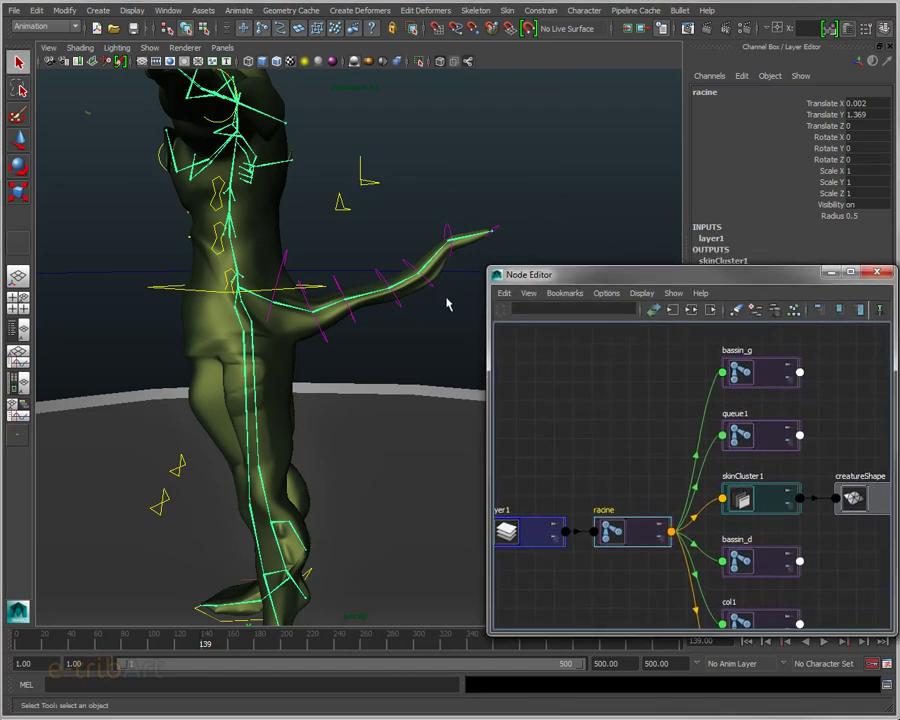
pyautogui.moveTo(440, 306)
pyautogui.keyDown('alt'); pyautogui.mouseDown()
pyautogui.moveTo(137, 320)
pyautogui.moveTo(300, 294)
pyautogui.mouseUp(); pyautogui.keyUp('alt')
pyautogui.keyDown('alt'); pyautogui.moveTo(300, 294); pyautogui.dragTo(330, 268, button='right'); pyautogui.keyUp('alt')
pyautogui.moveTo(330, 268)
pyautogui.keyDown('alt'); pyautogui.mouseDown()
pyautogui.moveTo(356, 370)
pyautogui.moveTo(326, 320)
pyautogui.moveTo(326, 334)
pyautogui.moveTo(229, 227)
pyautogui.mouseUp(); pyautogui.keyUp('alt')
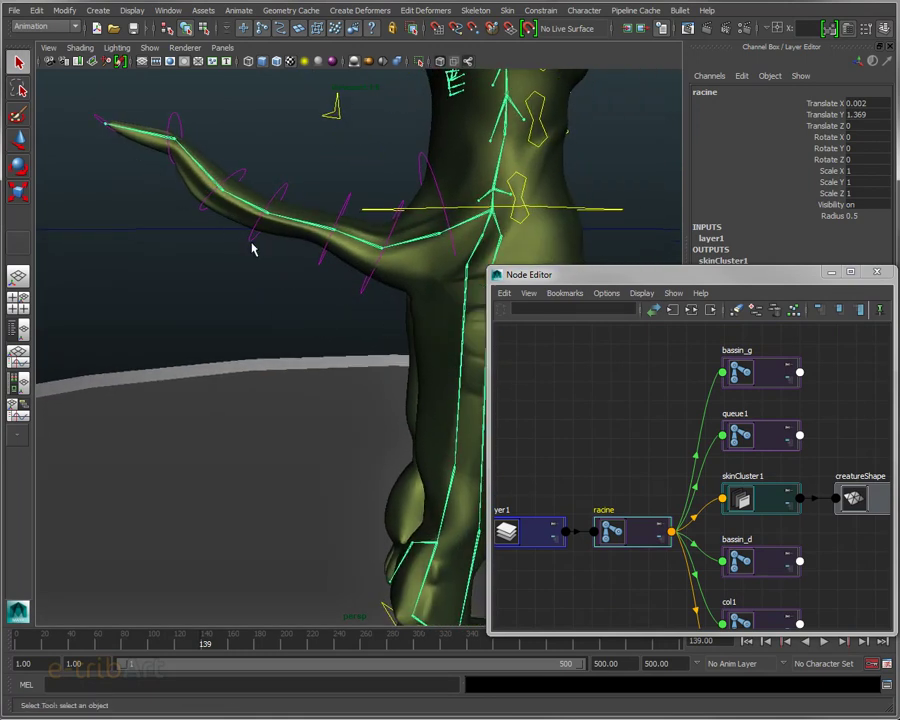
pyautogui.click(427, 164)
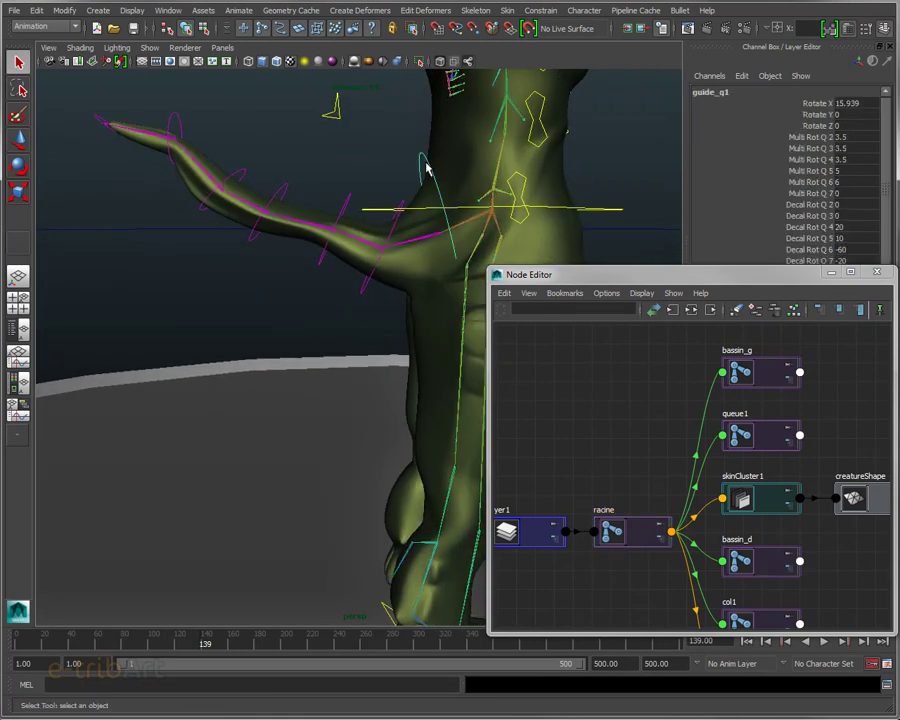
pyautogui.click(395, 226)
pyautogui.click(343, 215)
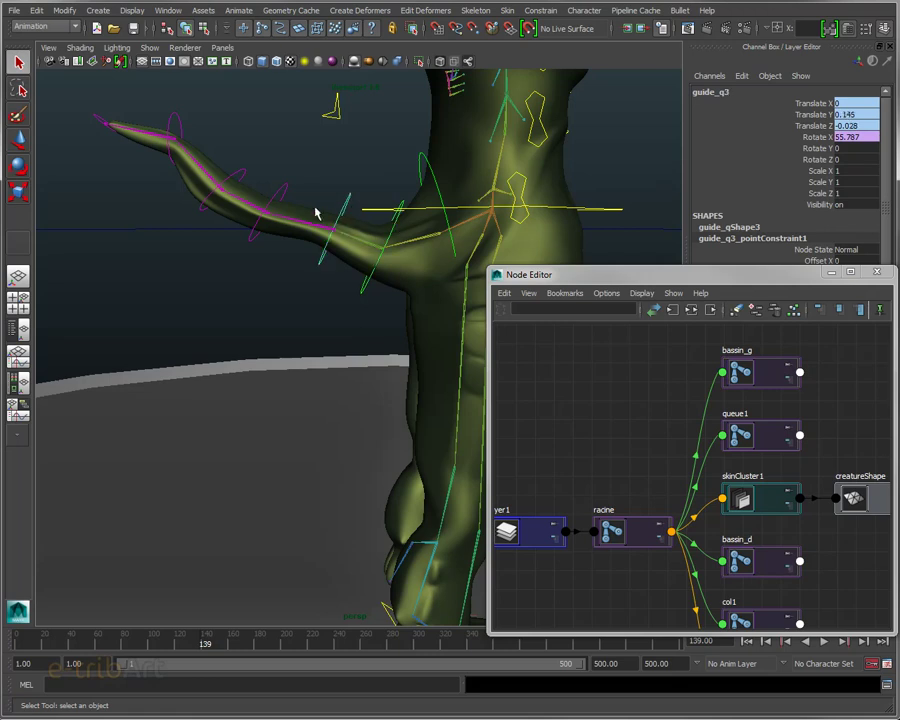
pyautogui.click(235, 188)
pyautogui.click(214, 209)
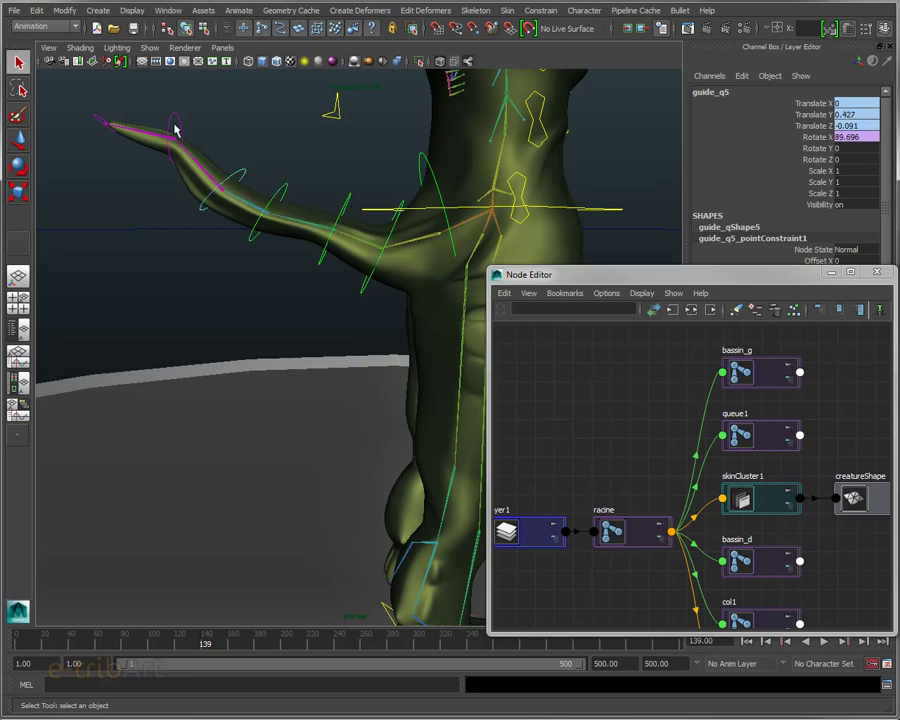
pyautogui.click(118, 127)
pyautogui.moveTo(225, 217)
pyautogui.keyDown('alt'); pyautogui.mouseDown()
pyautogui.moveTo(248, 232)
pyautogui.moveTo(274, 232)
pyautogui.mouseUp(); pyautogui.keyUp('alt')
pyautogui.keyDown('alt'); pyautogui.moveTo(274, 232); pyautogui.dragTo(248, 212, button='right'); pyautogui.keyUp('alt')
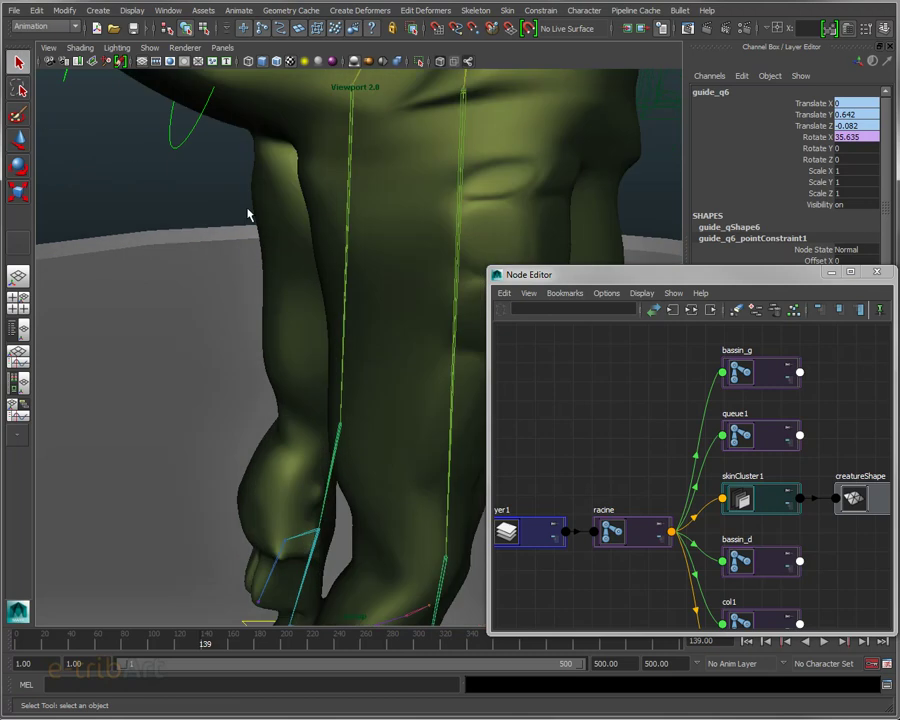
pyautogui.keyDown('alt'); pyautogui.moveTo(248, 212); pyautogui.dragTo(434, 346, button='middle'); pyautogui.keyUp('alt')
pyautogui.keyDown('alt'); pyautogui.moveTo(434, 346); pyautogui.dragTo(402, 292); pyautogui.keyUp('alt')
pyautogui.keyDown('alt'); pyautogui.moveTo(315, 285); pyautogui.dragTo(318, 293); pyautogui.keyUp('alt')
# Create a NURBS circle, nurbsCircle2, raise it and scale it to 0.21.
pyautogui.click(98, 10)
pyautogui.moveTo(129, 31)
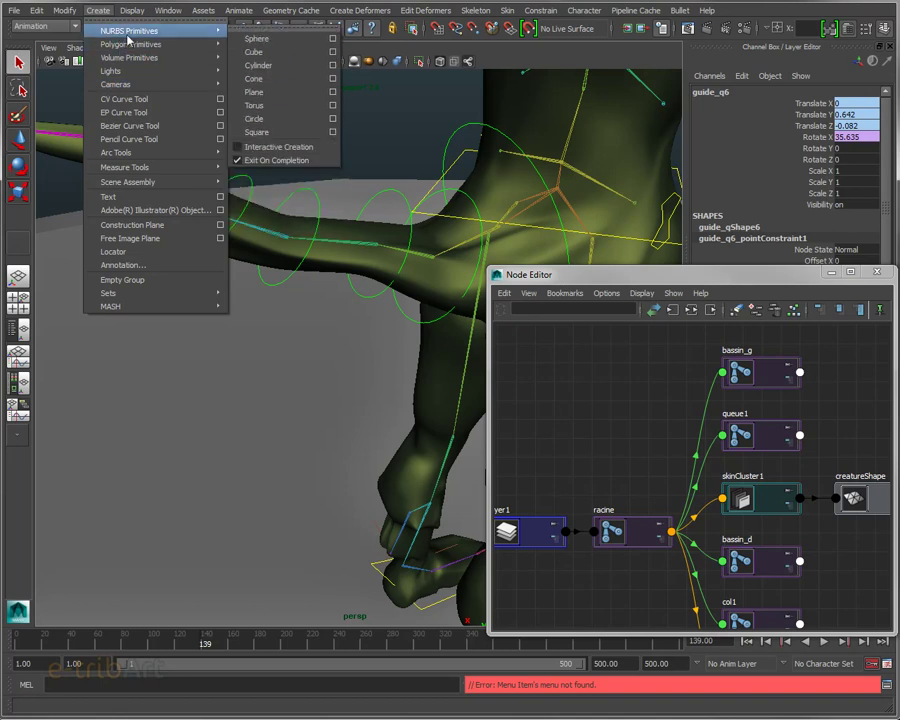
pyautogui.click(260, 119)
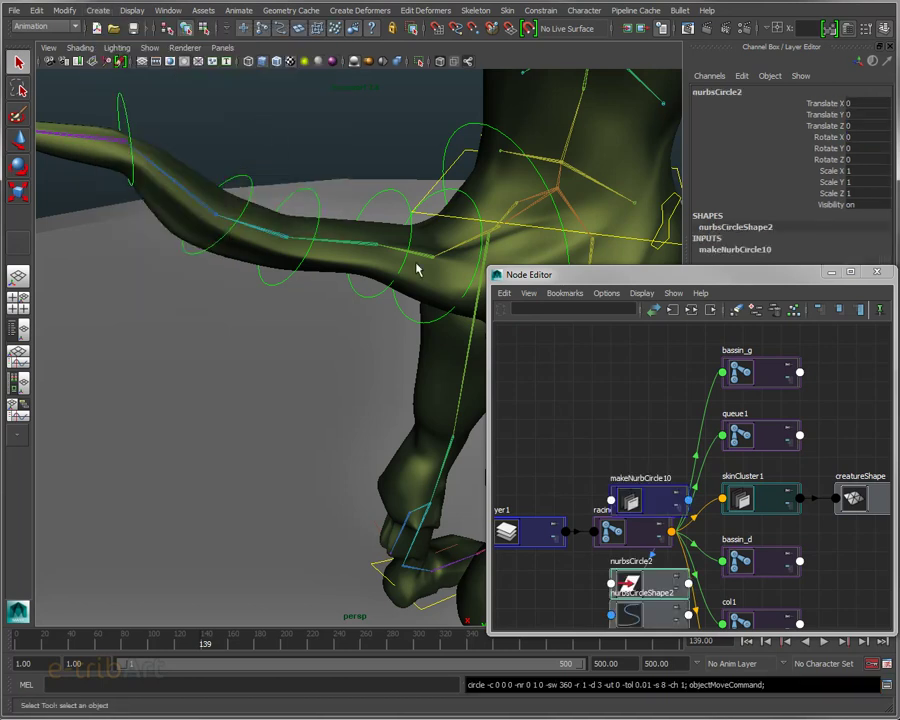
pyautogui.keyDown('alt'); pyautogui.moveTo(418, 266); pyautogui.dragTo(388, 270); pyautogui.keyUp('alt')
pyautogui.keyDown('alt'); pyautogui.moveTo(420, 383); pyautogui.dragTo(347, 320); pyautogui.keyUp('alt')
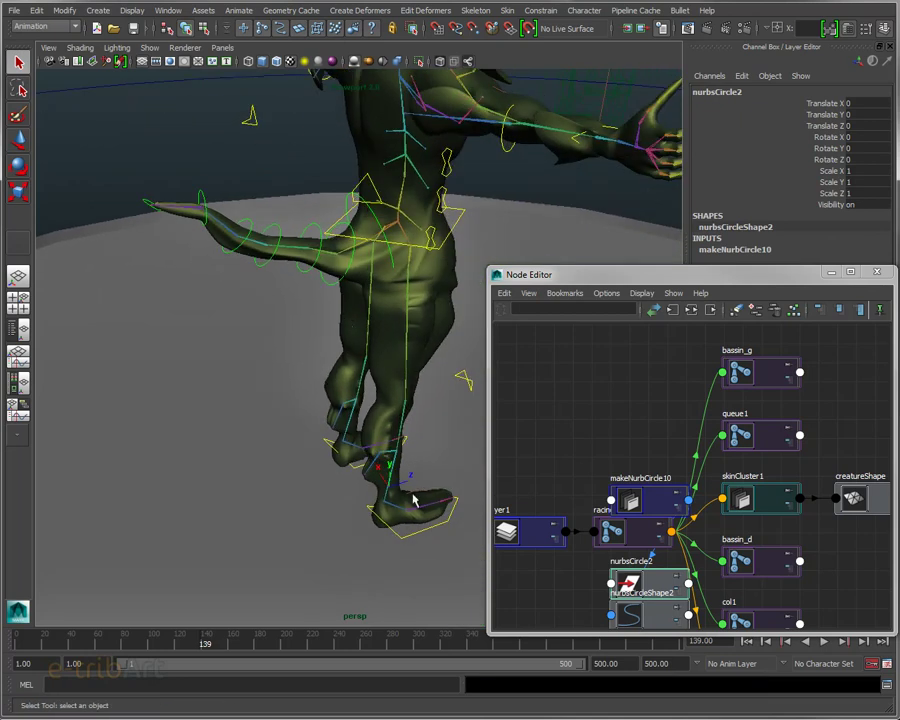
pyautogui.press('w')
pyautogui.moveTo(395, 375)
pyautogui.mouseDown()
pyautogui.moveTo(422, 118)
pyautogui.moveTo(291, 125)
pyautogui.mouseUp()
pyautogui.press('r')
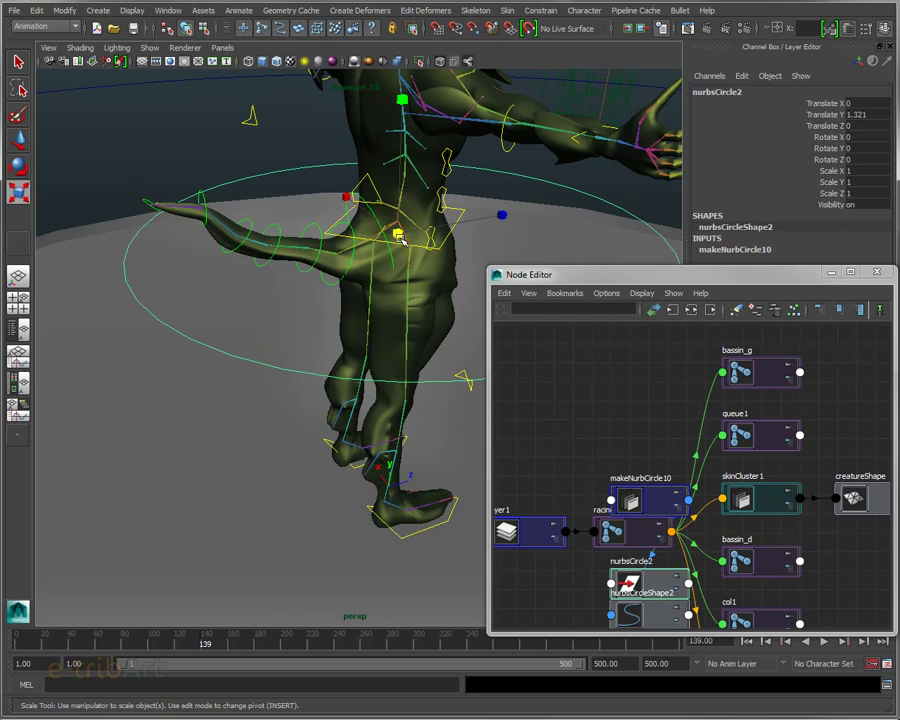
pyautogui.moveTo(362, 248); pyautogui.dragTo(54, 293, button='middle')
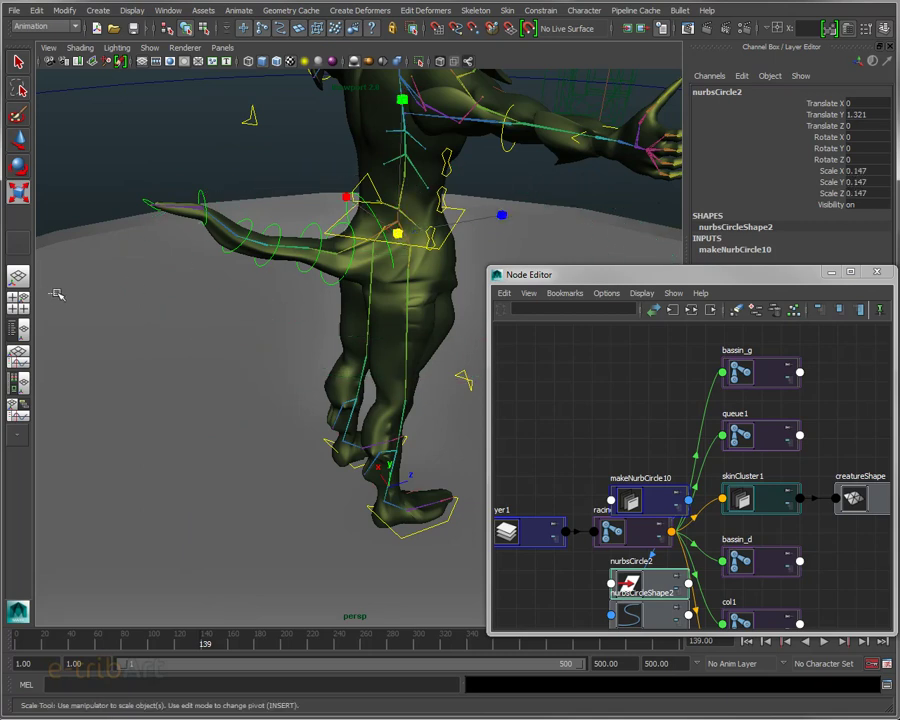
pyautogui.click(46, 206)
pyautogui.click(399, 234)
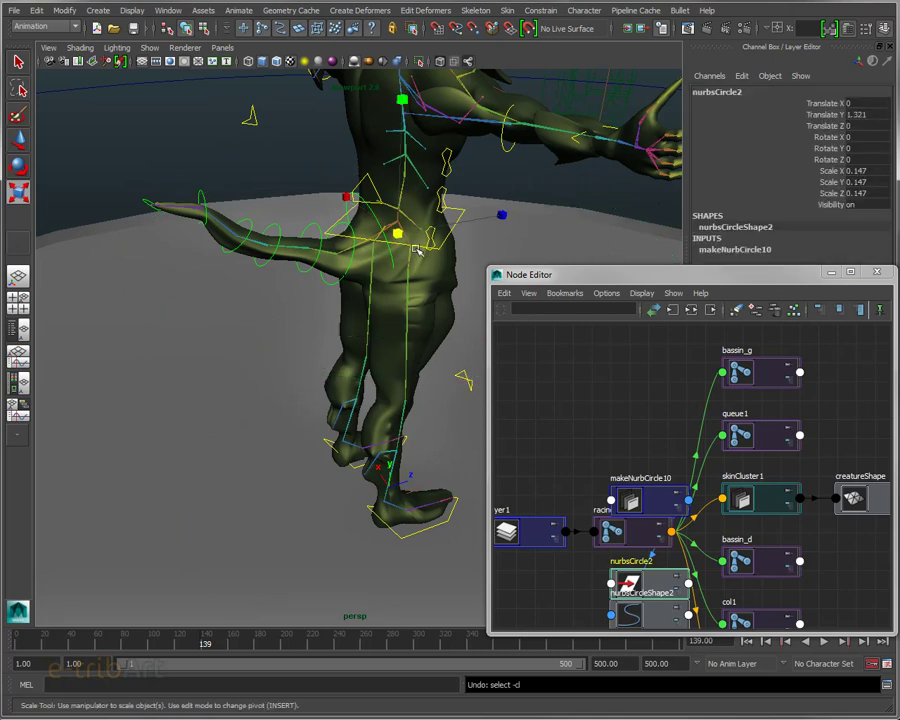
pyautogui.moveTo(397, 233)
pyautogui.mouseDown()
pyautogui.moveTo(428, 234)
pyautogui.moveTo(300, 200)
pyautogui.moveTo(310, 247)
pyautogui.moveTo(344, 296)
pyautogui.mouseUp()
# Place the circle at the tail base and tilt it about -62 in X to encircle the tail.
pyautogui.press('w')
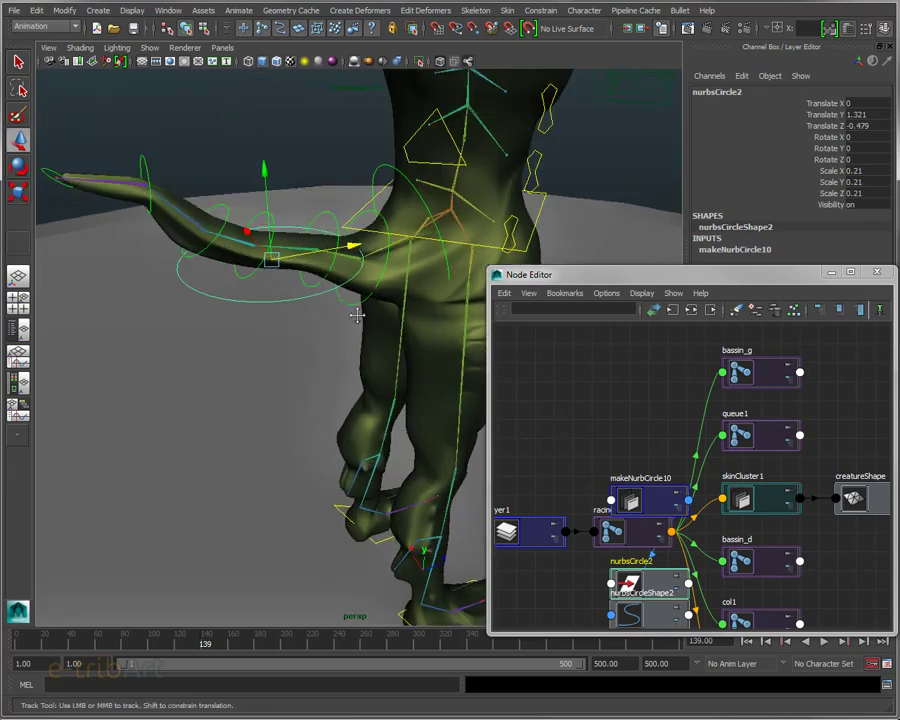
pyautogui.moveTo(344, 284)
pyautogui.keyDown('alt'); pyautogui.mouseDown(button='right')
pyautogui.moveTo(306, 278)
pyautogui.moveTo(339, 336)
pyautogui.mouseUp(button='right'); pyautogui.keyUp('alt')
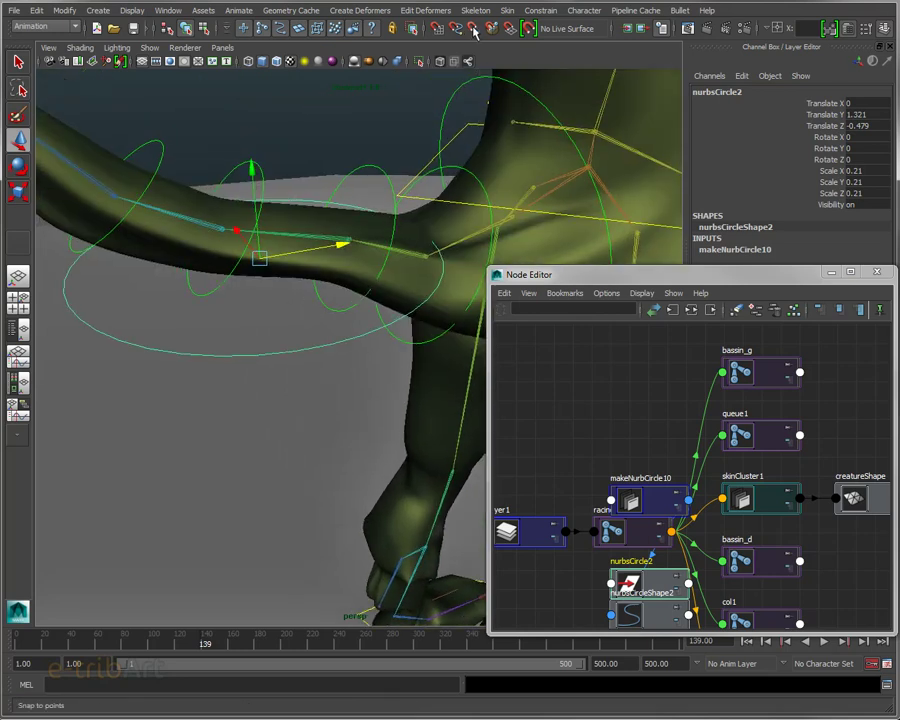
pyautogui.moveTo(257, 257)
pyautogui.mouseDown()
pyautogui.moveTo(215, 227)
pyautogui.moveTo(273, 285)
pyautogui.moveTo(342, 266)
pyautogui.mouseUp()
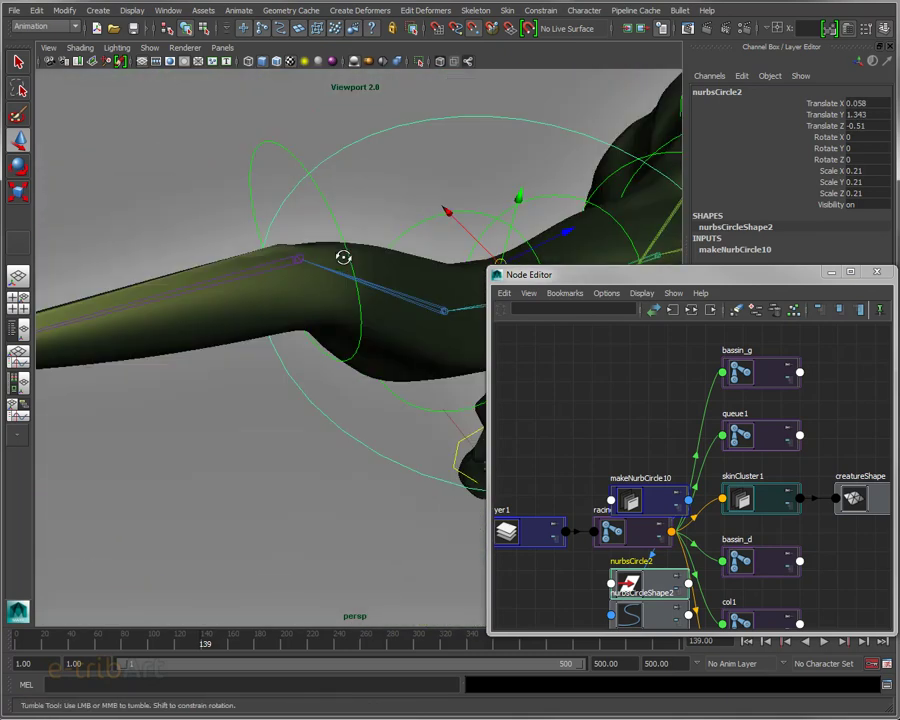
pyautogui.keyDown('alt'); pyautogui.moveTo(342, 266); pyautogui.dragTo(291, 239, button='middle'); pyautogui.keyUp('alt')
pyautogui.moveTo(291, 239)
pyautogui.keyDown('alt'); pyautogui.mouseDown(button='right')
pyautogui.moveTo(204, 216)
pyautogui.moveTo(234, 224)
pyautogui.mouseUp(button='right'); pyautogui.keyUp('alt')
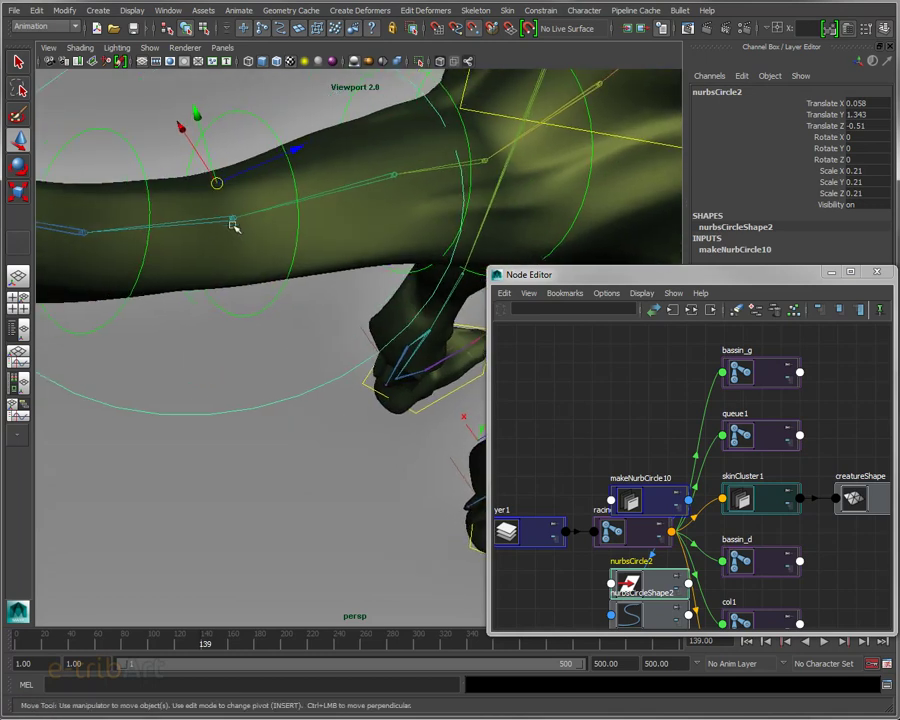
pyautogui.moveTo(220, 185)
pyautogui.mouseDown()
pyautogui.moveTo(265, 168)
pyautogui.moveTo(213, 248)
pyautogui.moveTo(213, 275)
pyautogui.moveTo(241, 237)
pyautogui.mouseUp()
pyautogui.moveTo(283, 191)
pyautogui.keyDown('alt'); pyautogui.mouseDown()
pyautogui.moveTo(305, 130)
pyautogui.moveTo(287, 191)
pyautogui.moveTo(293, 267)
pyautogui.moveTo(252, 303)
pyautogui.moveTo(320, 265)
pyautogui.moveTo(298, 240)
pyautogui.moveTo(286, 280)
pyautogui.moveTo(315, 272)
pyautogui.mouseUp(); pyautogui.keyUp('alt')
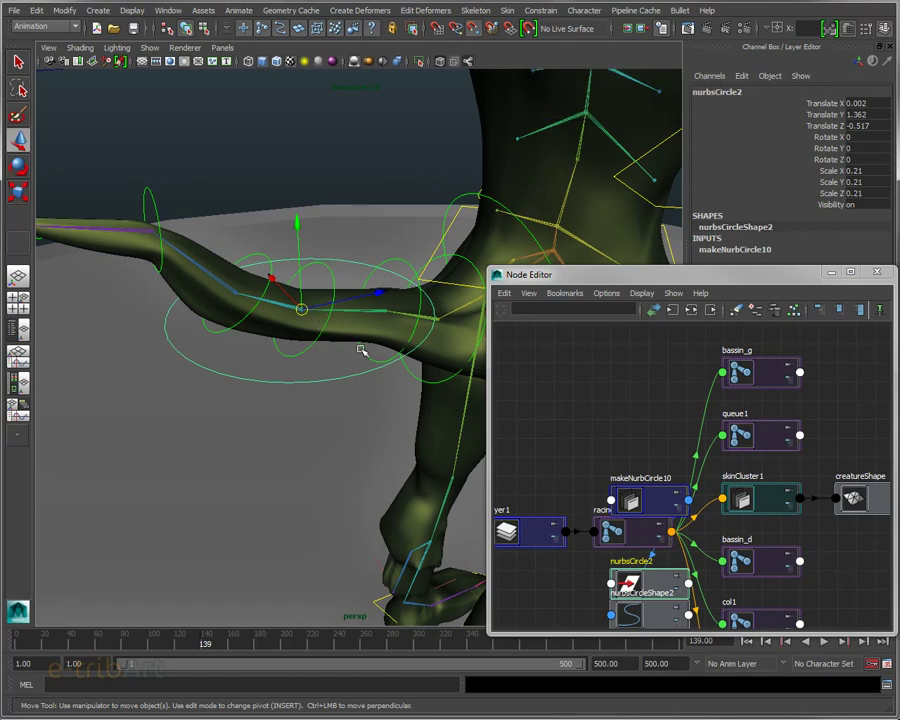
pyautogui.press('e')
pyautogui.moveTo(378, 205)
pyautogui.mouseDown()
pyautogui.moveTo(217, 187)
pyautogui.moveTo(260, 312)
pyautogui.moveTo(196, 216)
pyautogui.moveTo(217, 230)
pyautogui.mouseUp()
# Select the guide_q1 ring on the tail and bring up the Outliner beside the viewport.
pyautogui.click(245, 273)
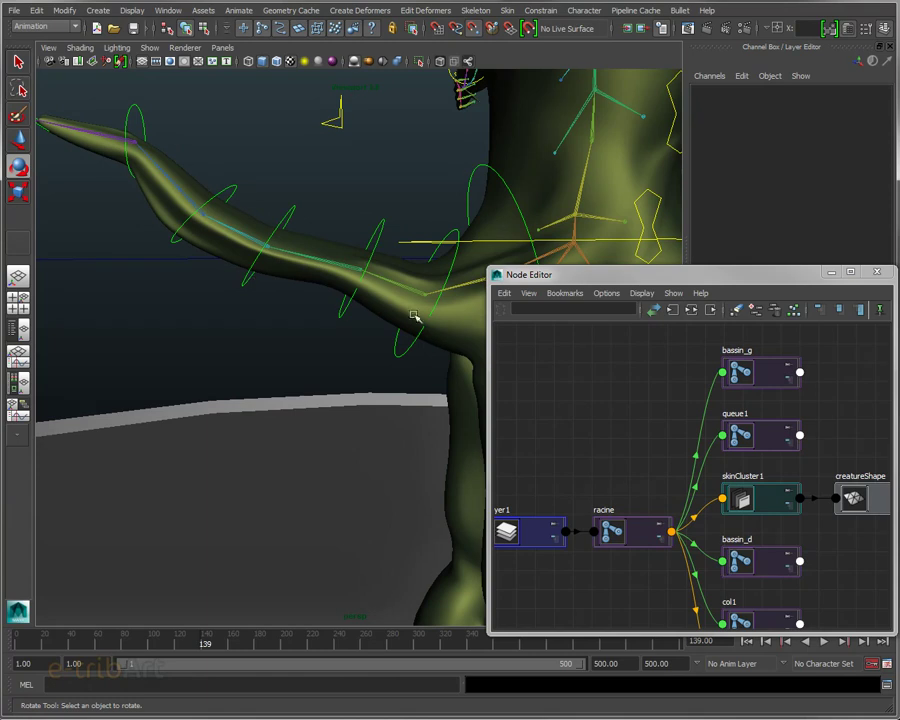
pyautogui.click(474, 180)
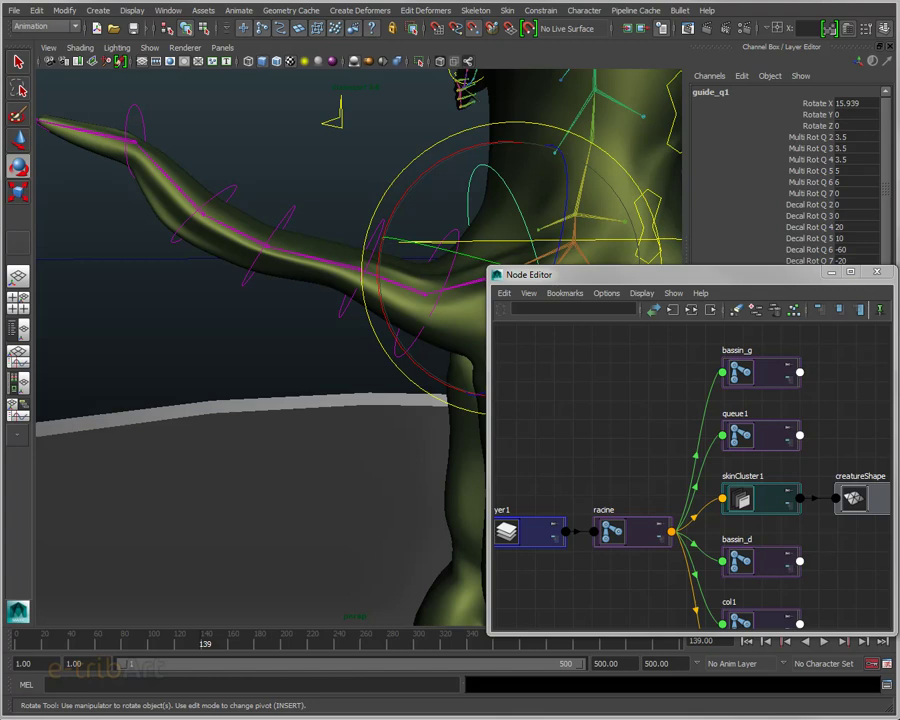
pyautogui.moveTo(620, 88); pyautogui.dragTo(612, 66)
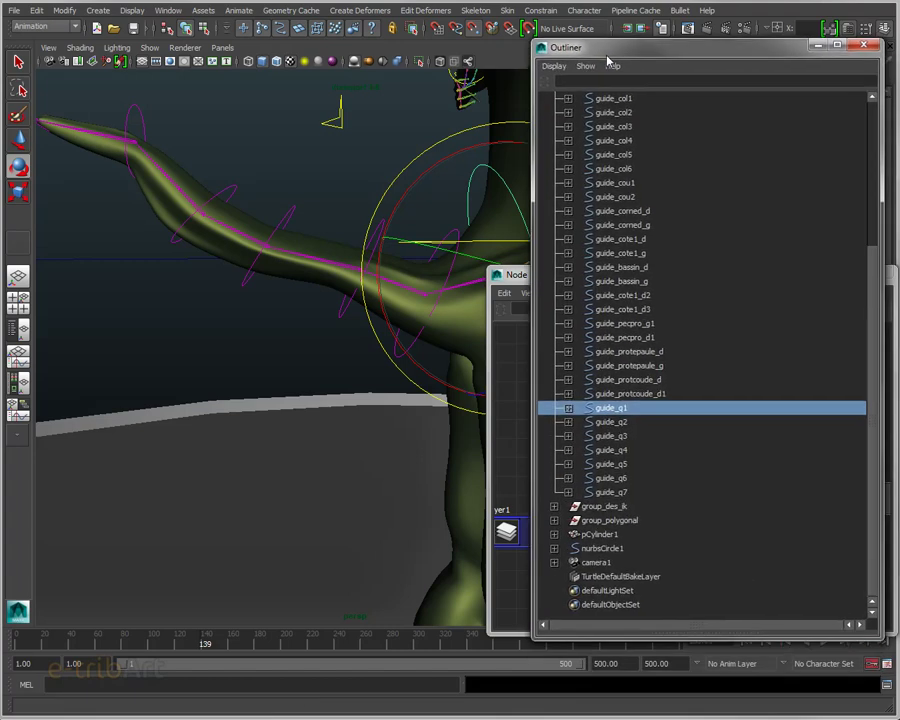
# Select guide_q1 through guide_q7 in the Outliner, then pick the tail joint chain in the viewport instead.
pyautogui.click(614, 486)
pyautogui.keyDown('shift'); pyautogui.click(610, 403); pyautogui.keyUp('shift')
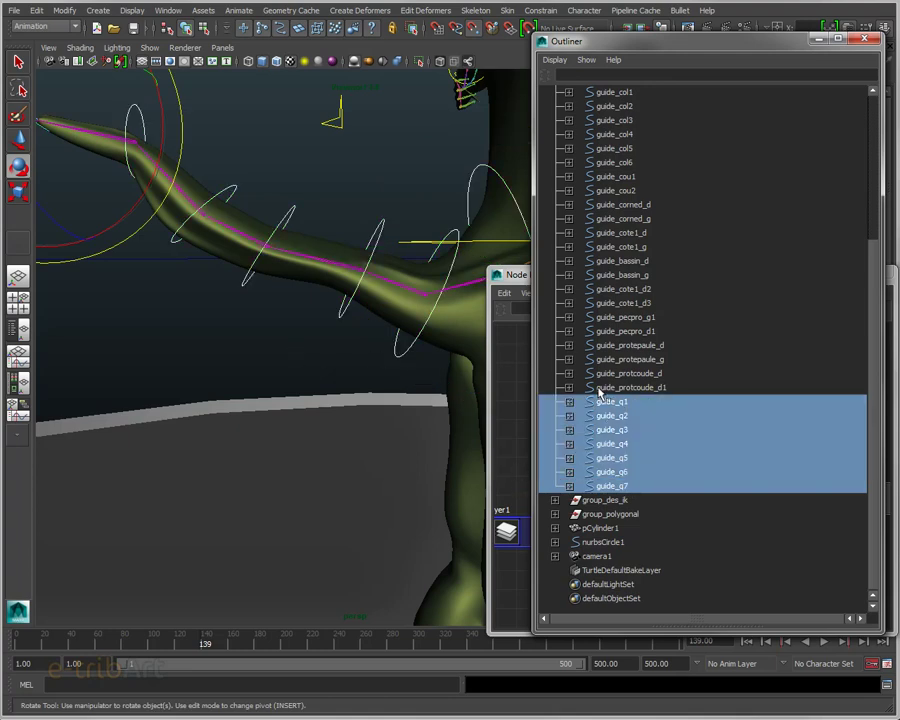
pyautogui.moveTo(400, 350)
pyautogui.keyDown('alt'); pyautogui.mouseDown()
pyautogui.moveTo(345, 354)
pyautogui.moveTo(388, 357)
pyautogui.mouseUp(); pyautogui.keyUp('alt')
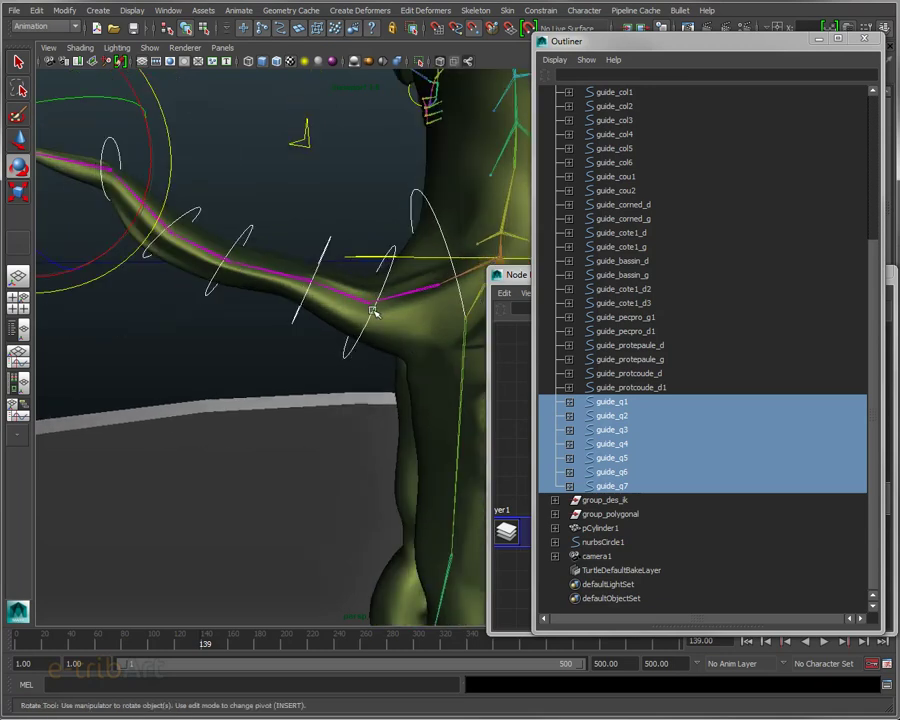
pyautogui.click(438, 286)
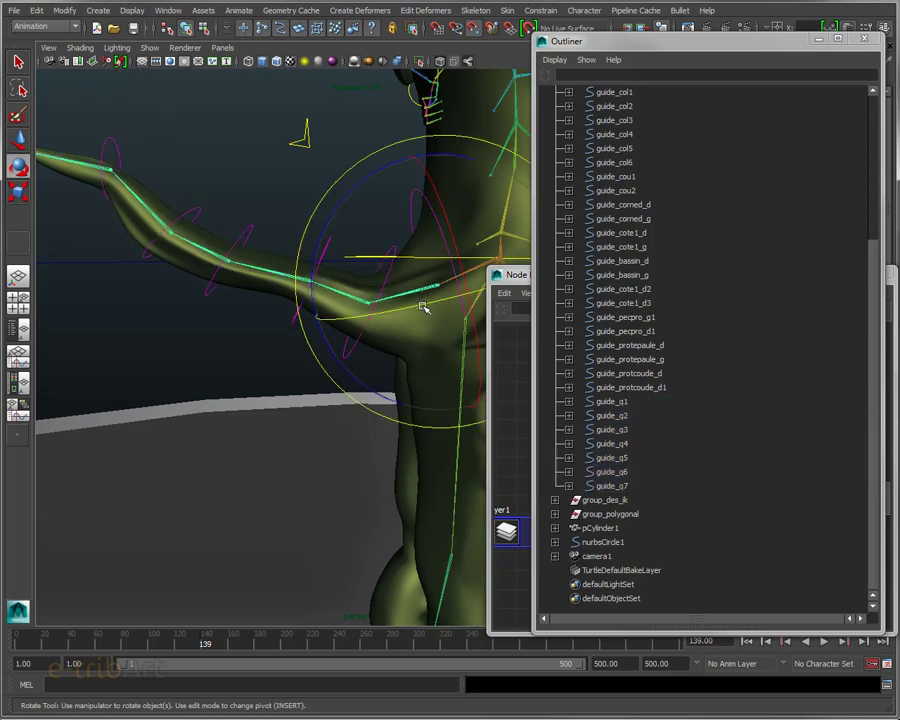
pyautogui.moveTo(874, 285); pyautogui.dragTo(876, 170)
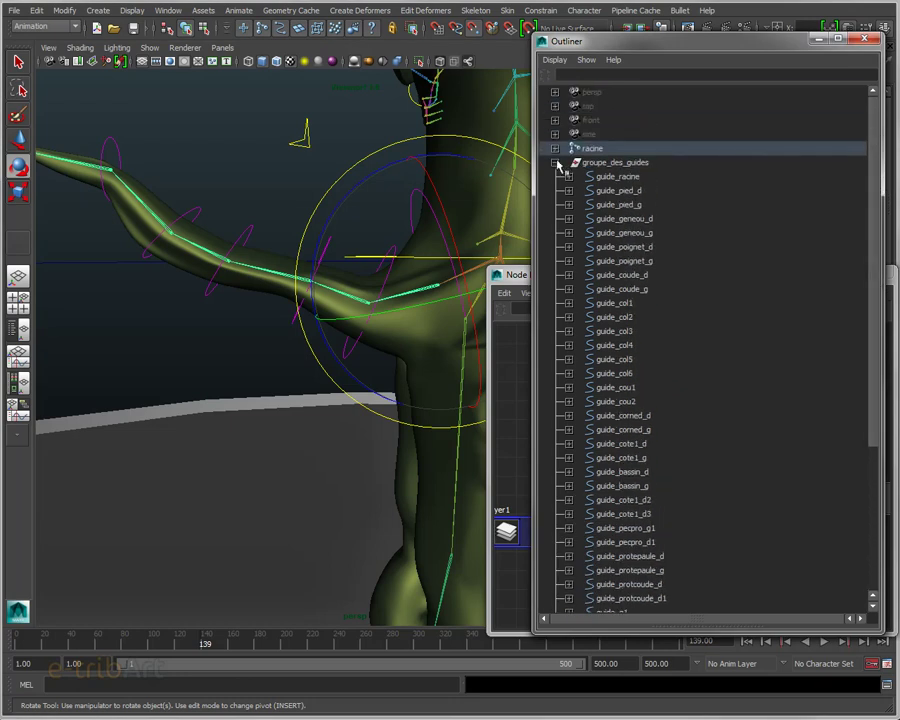
# Reveal the selected joint in the Outliner and expand queue1 through queue7 down to their orient constraints.
pyautogui.click(554, 60)
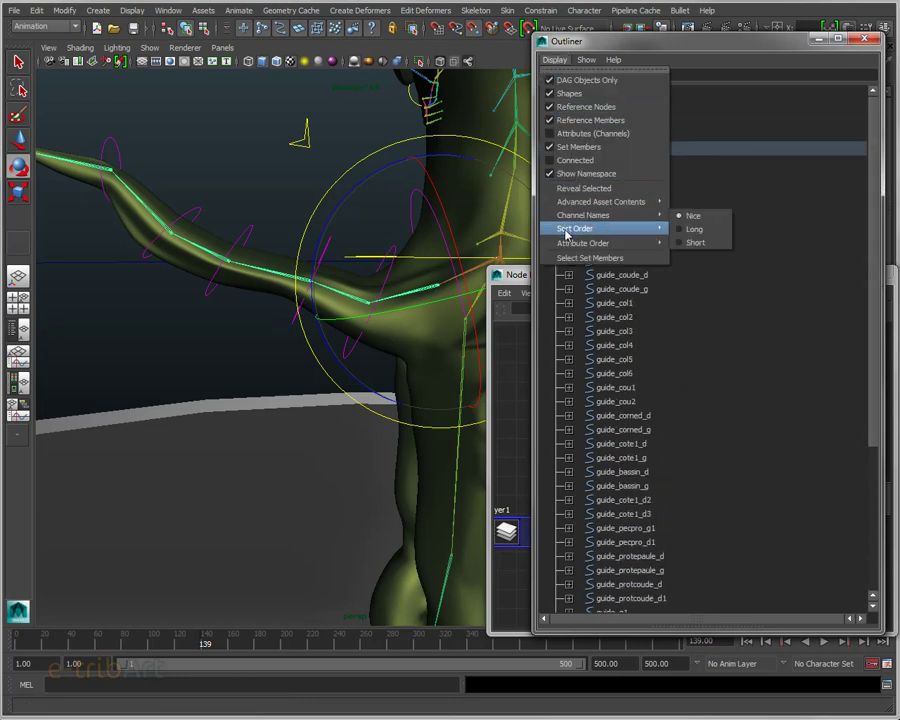
pyautogui.click(583, 189)
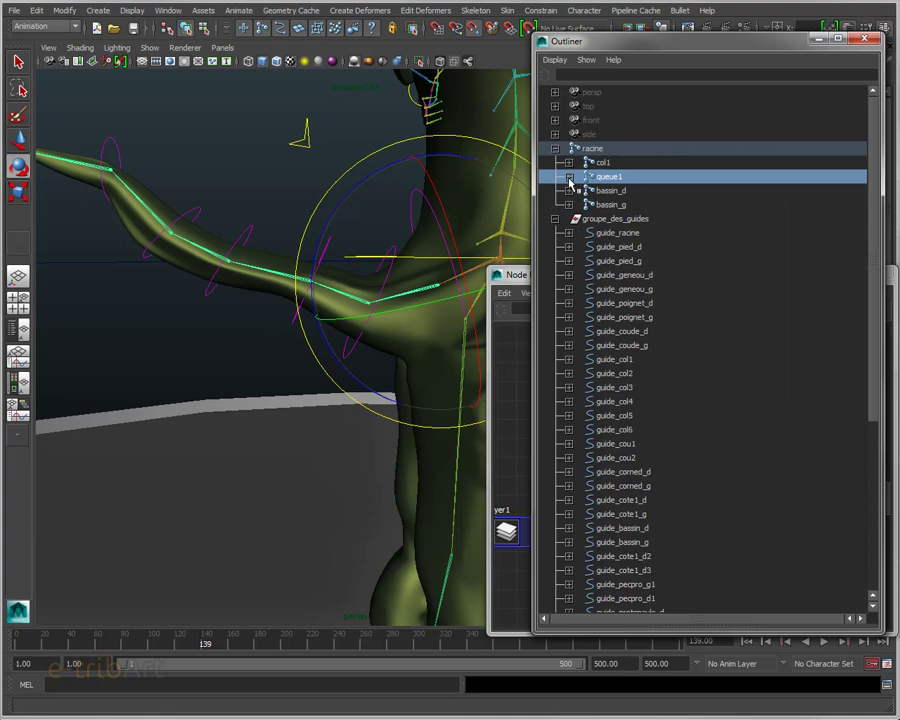
pyautogui.click(568, 177)
pyautogui.click(583, 190)
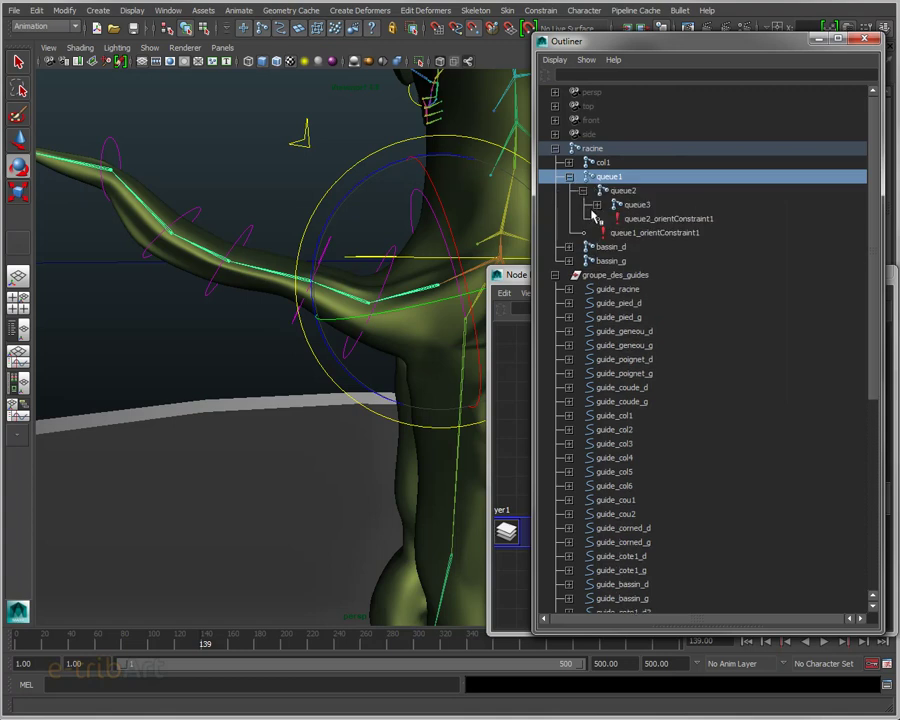
pyautogui.click(597, 205)
pyautogui.click(610, 219)
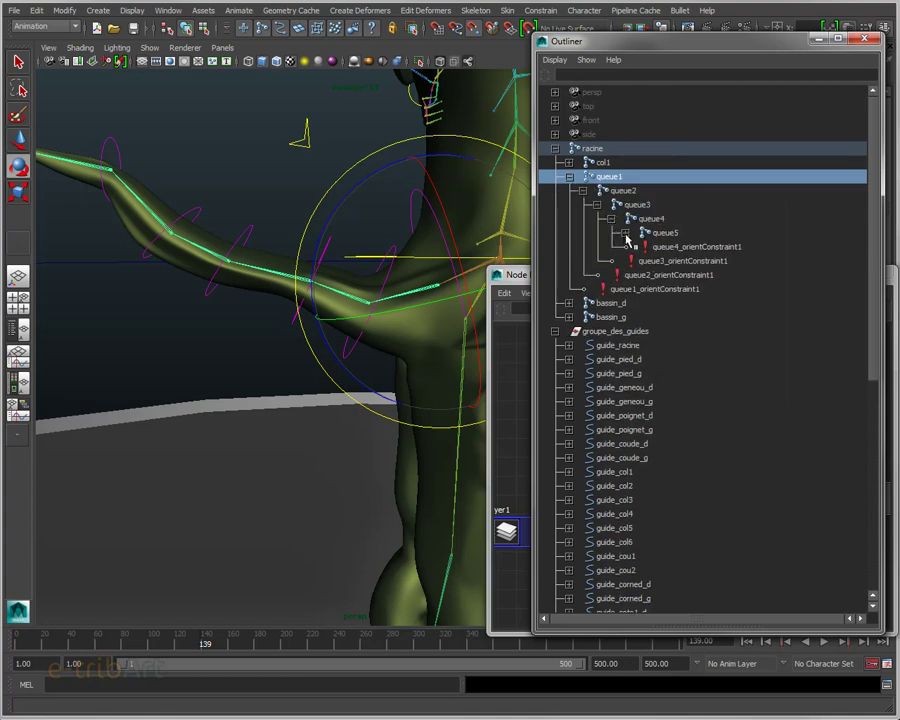
pyautogui.click(625, 232)
pyautogui.click(639, 246)
pyautogui.click(653, 261)
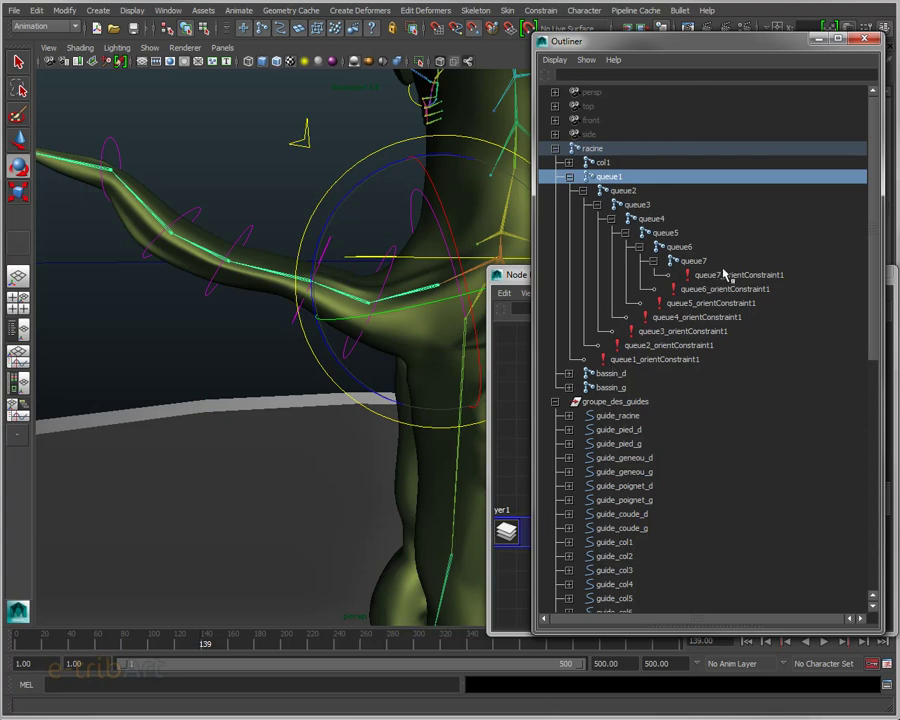
# Split the Outliner into two panes and select guide_q1 together with the queue1 joint.
pyautogui.click(351, 137)
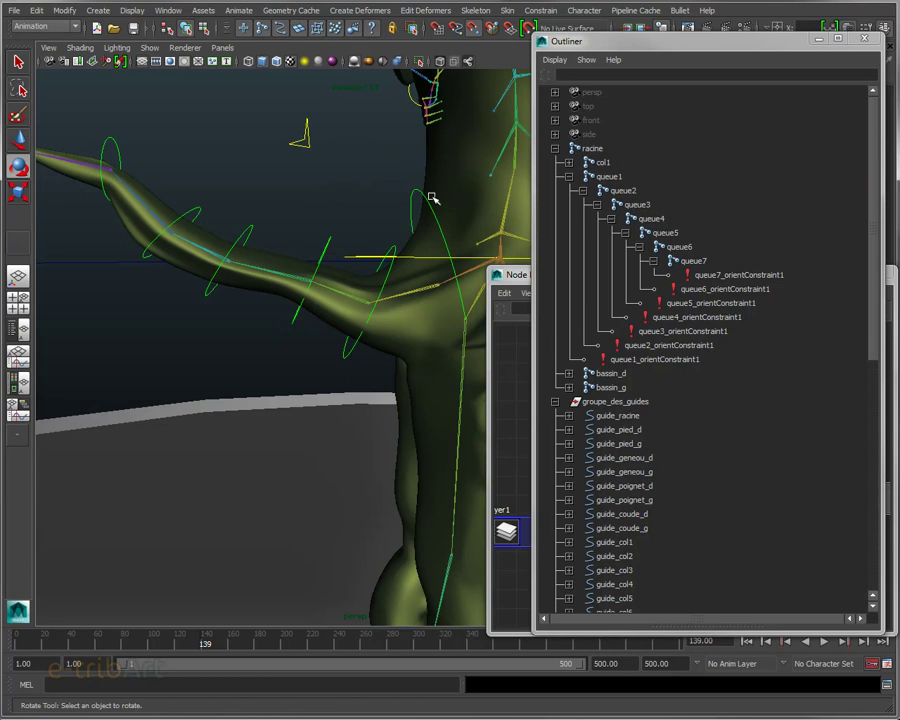
pyautogui.click(421, 189)
pyautogui.scroll(-10, 620, 453)
pyautogui.click(618, 401)
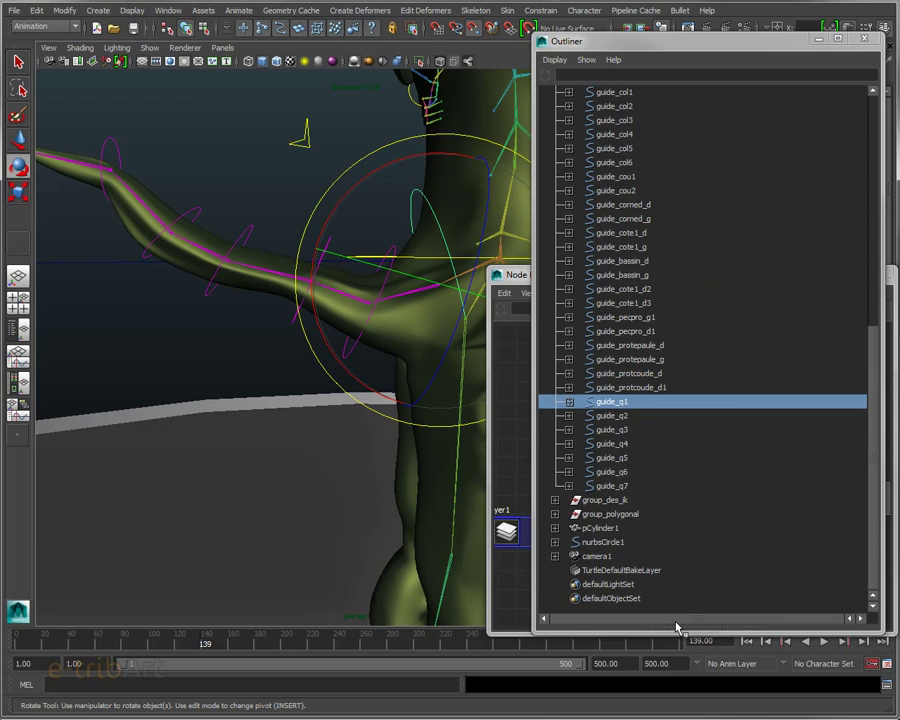
pyautogui.moveTo(676, 627)
pyautogui.mouseDown()
pyautogui.moveTo(664, 142)
pyautogui.moveTo(664, 390)
pyautogui.mouseUp()
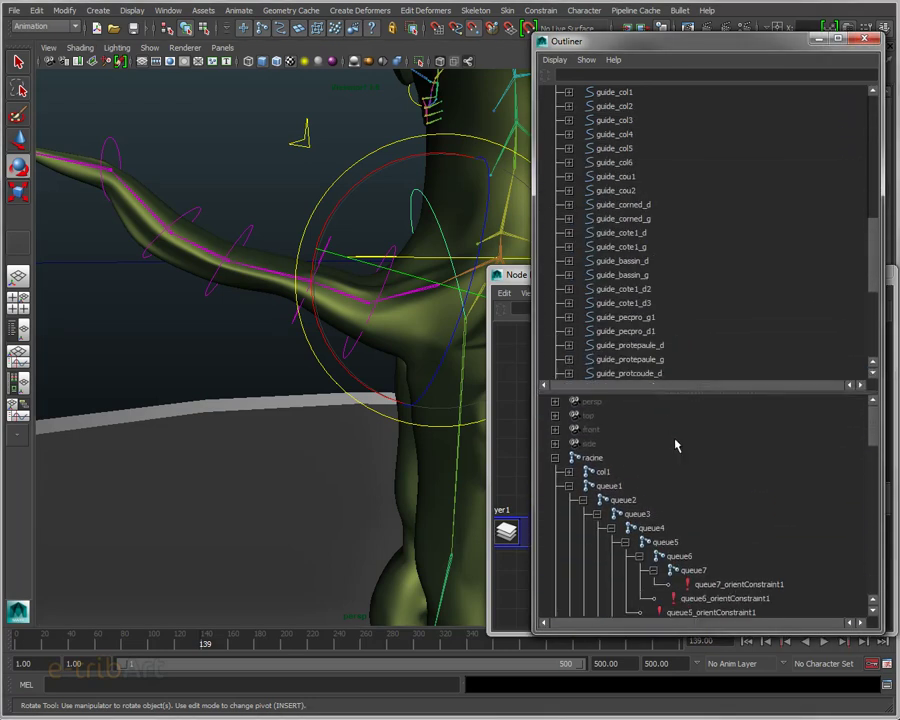
pyautogui.moveTo(673, 392)
pyautogui.mouseDown()
pyautogui.moveTo(673, 146)
pyautogui.moveTo(676, 445)
pyautogui.mouseUp()
pyautogui.scroll(5, 696, 237)
pyautogui.scroll(-5, 696, 237)
pyautogui.scroll(10, 660, 236)
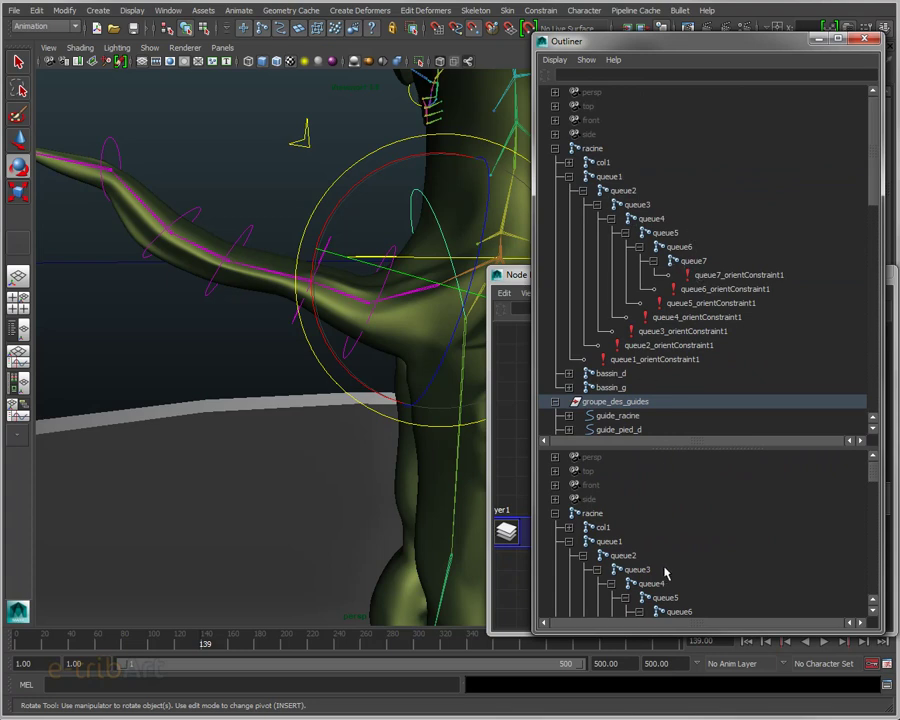
pyautogui.moveTo(873, 463); pyautogui.dragTo(871, 577)
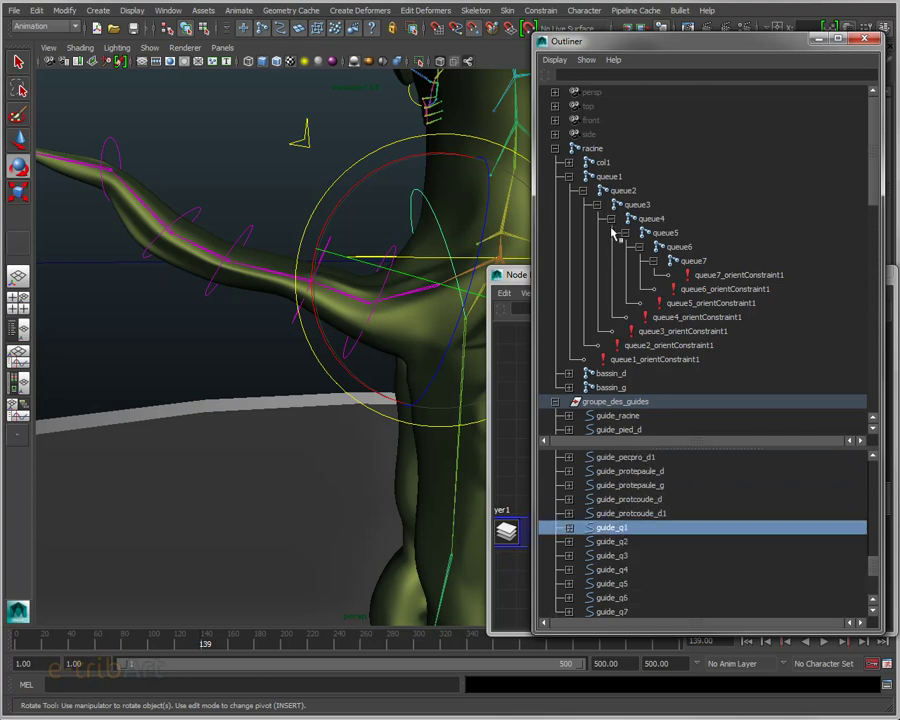
pyautogui.click(608, 178)
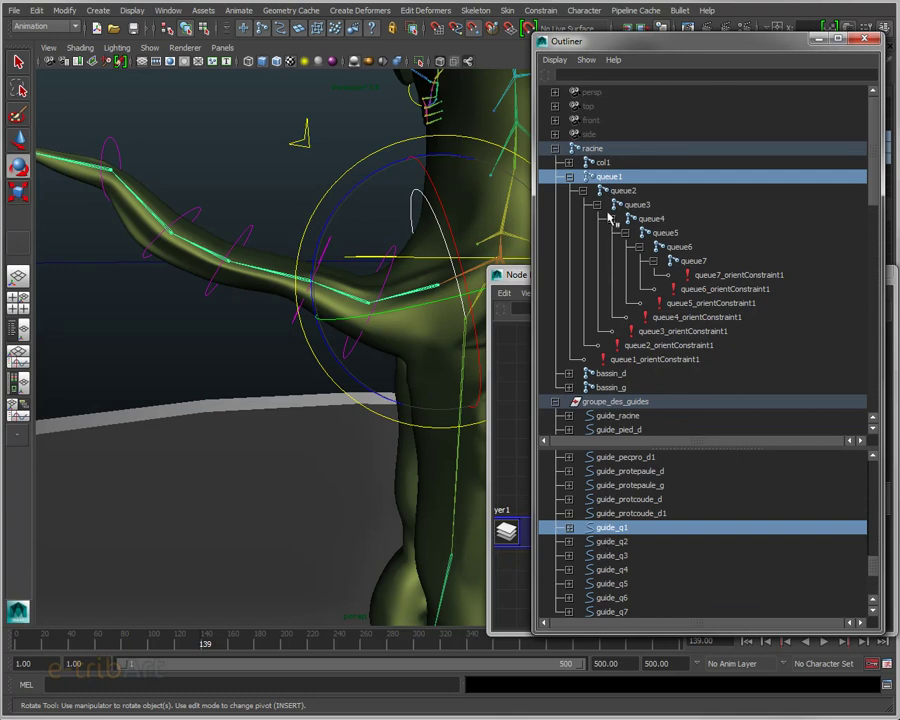
pyautogui.click(539, 12)
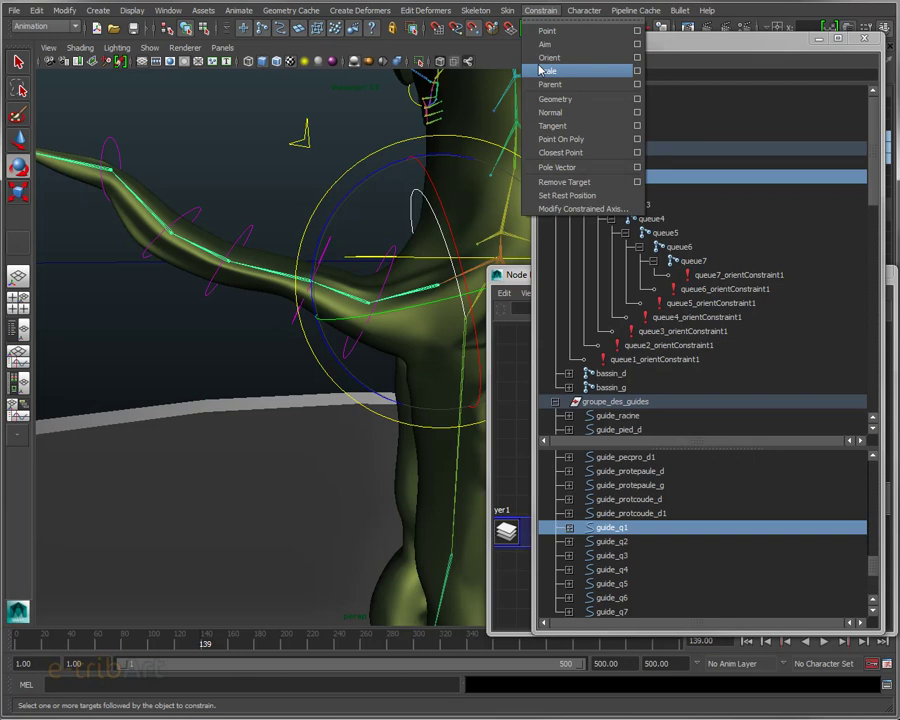
# Set the Parent Constraint options to rotation on all axes only, with Translate off and maintain offset on.
pyautogui.click(637, 84)
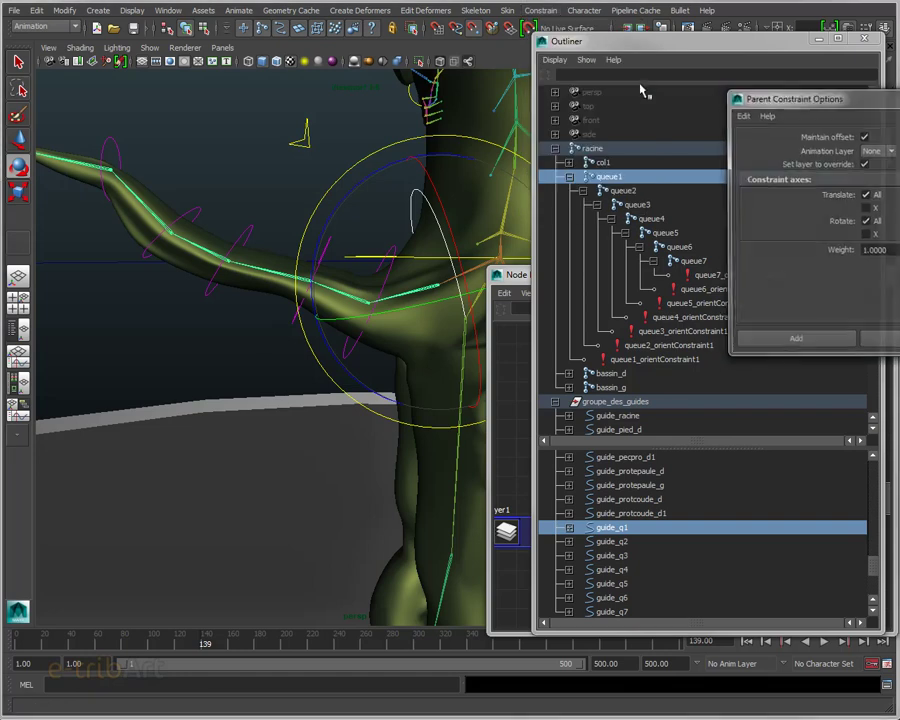
pyautogui.moveTo(785, 109); pyautogui.dragTo(433, 110)
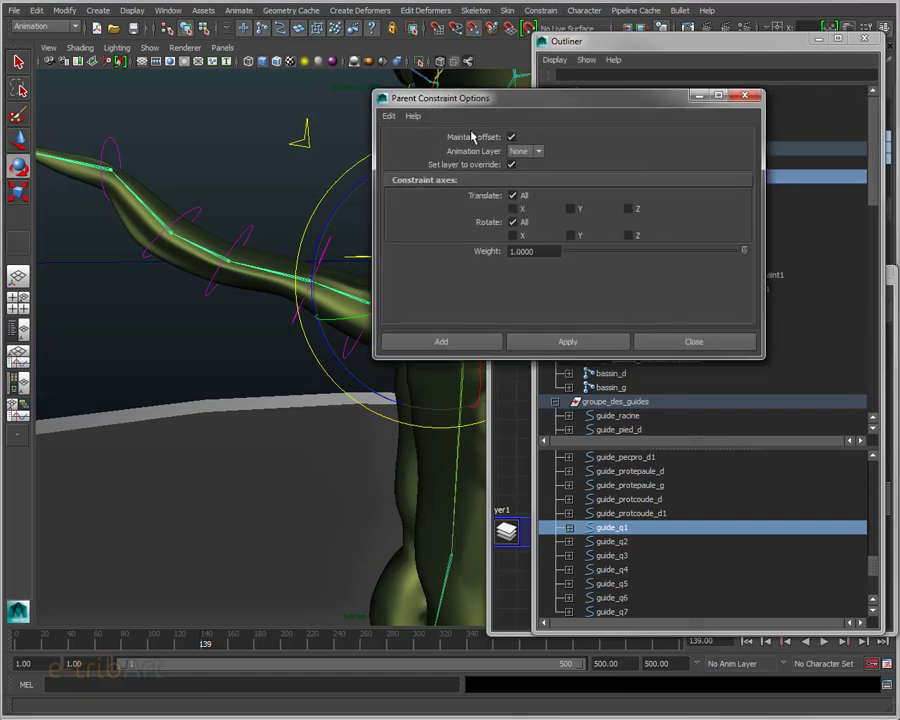
pyautogui.moveTo(512, 98); pyautogui.dragTo(460, 52)
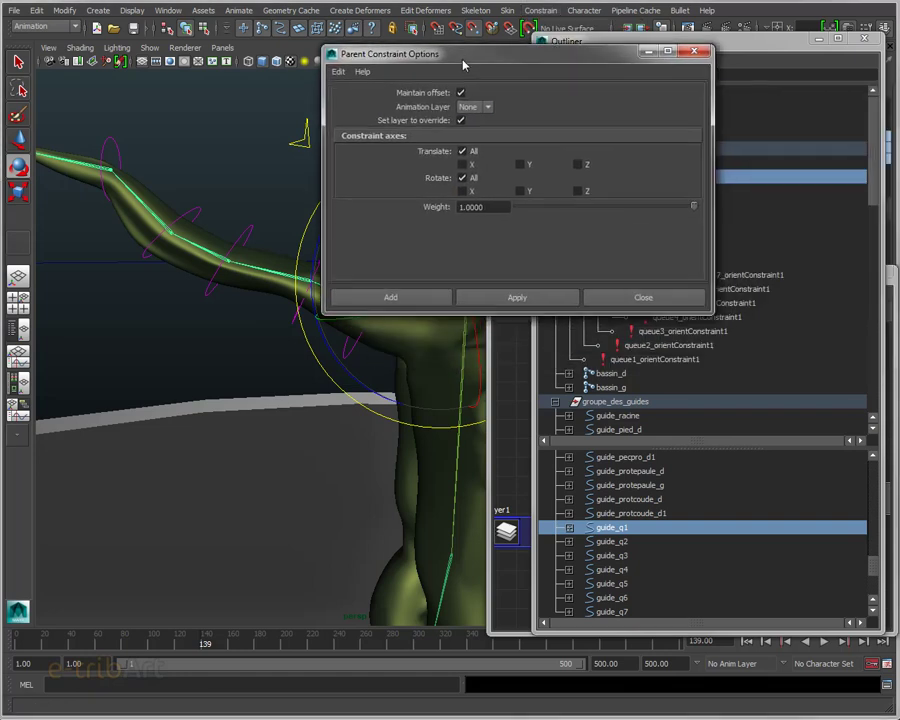
pyautogui.click(462, 150)
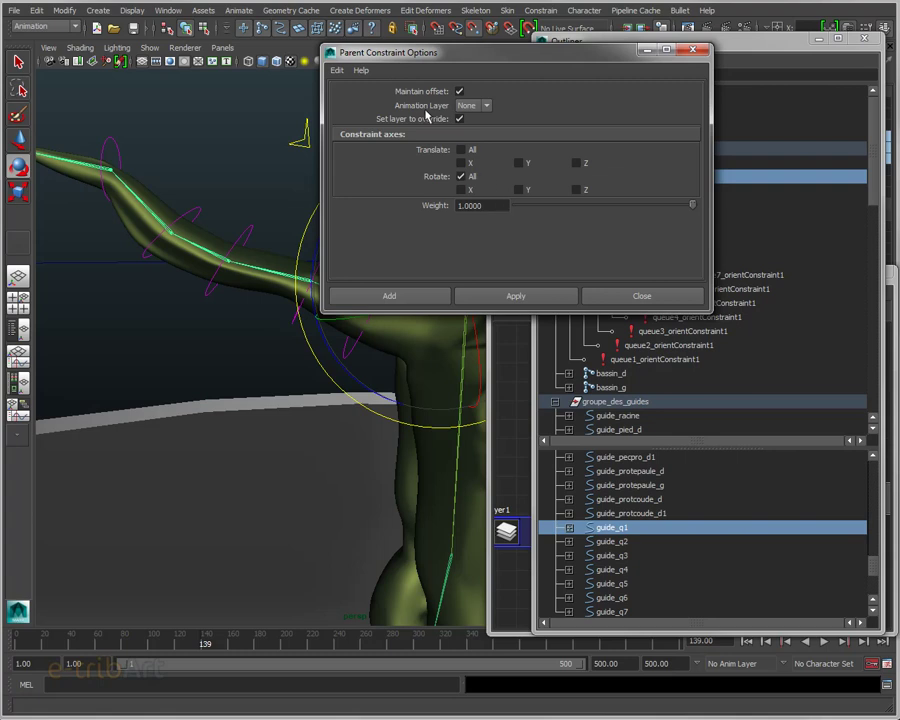
pyautogui.moveTo(484, 57)
pyautogui.mouseDown()
pyautogui.moveTo(676, 89)
pyautogui.moveTo(666, 125)
pyautogui.mouseUp()
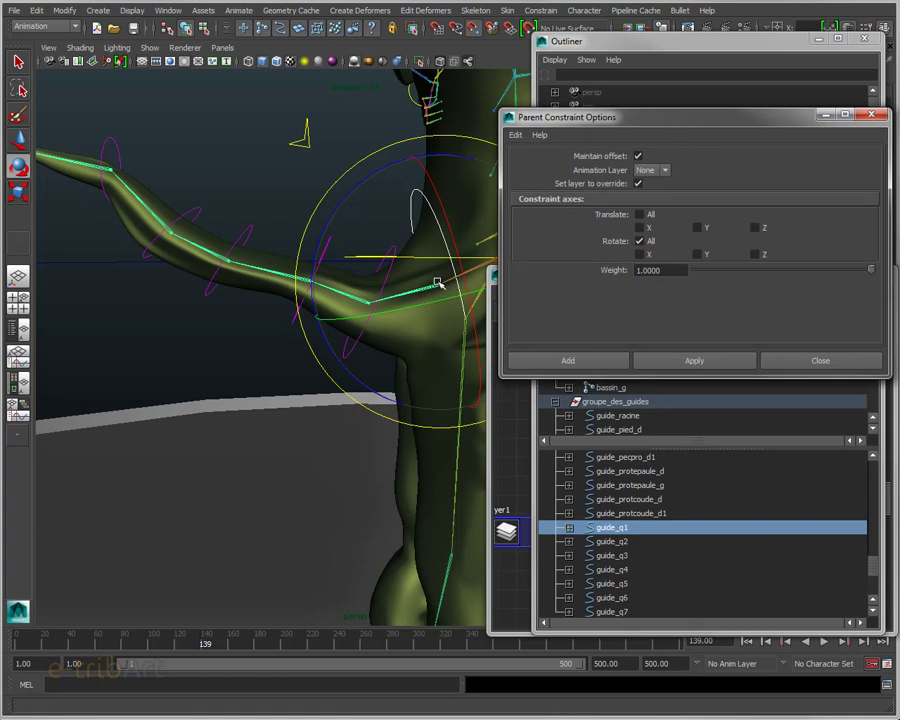
pyautogui.moveTo(652, 122)
pyautogui.mouseDown()
pyautogui.moveTo(220, 360)
pyautogui.moveTo(248, 364)
pyautogui.mouseUp()
pyautogui.moveTo(548, 36)
pyautogui.mouseDown()
pyautogui.moveTo(695, 60)
pyautogui.moveTo(899, 70)
pyautogui.mouseUp()
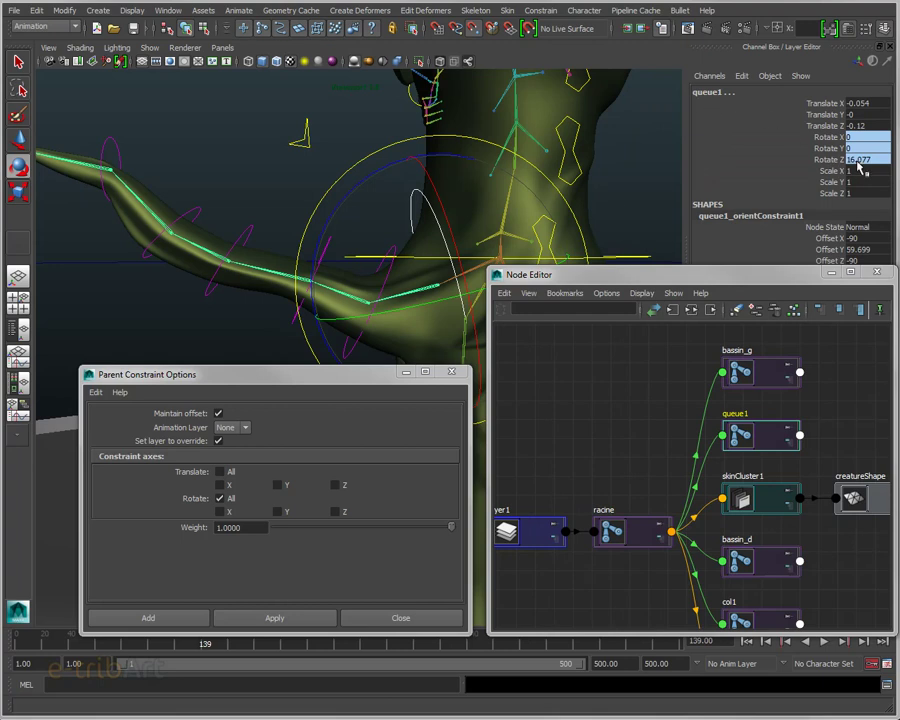
# Select guide_q1 to view its Multi Rot Q and Decal Rot Q attributes in the Channel Box.
pyautogui.click(302, 137)
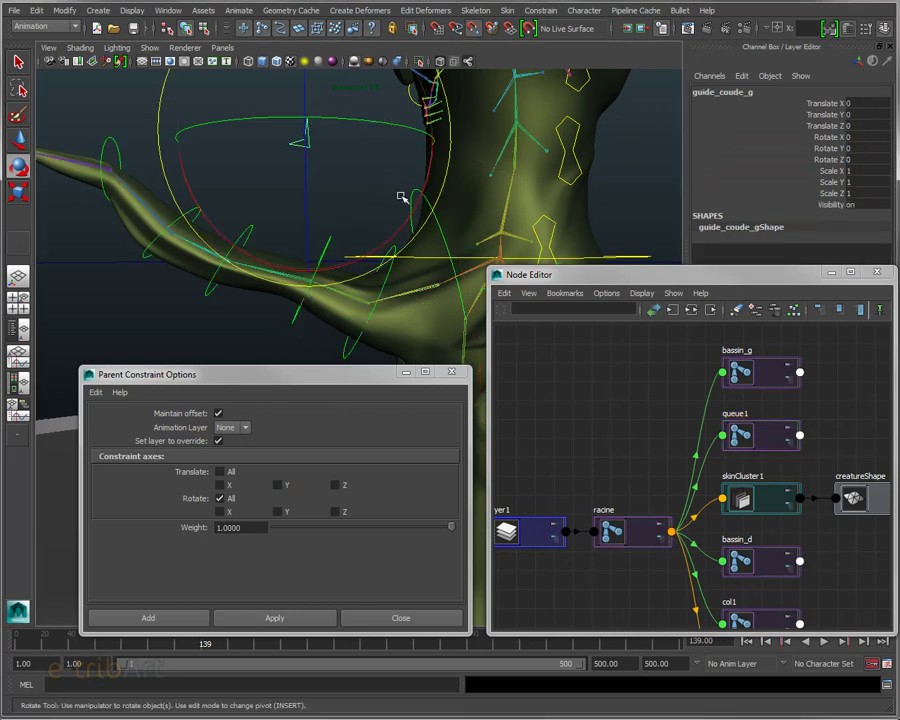
pyautogui.click(440, 250)
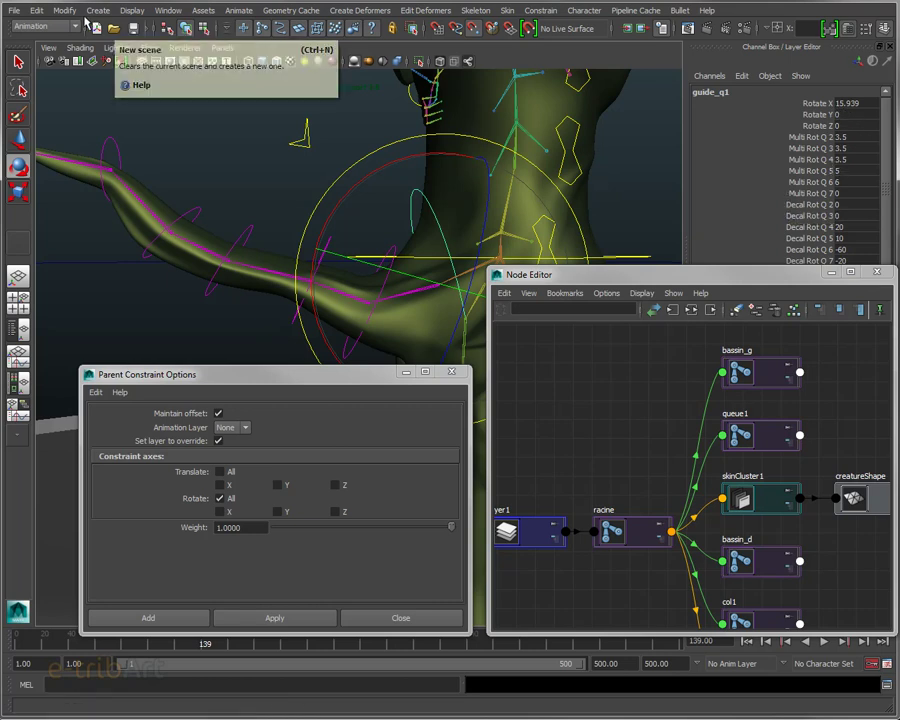
pyautogui.click(65, 10)
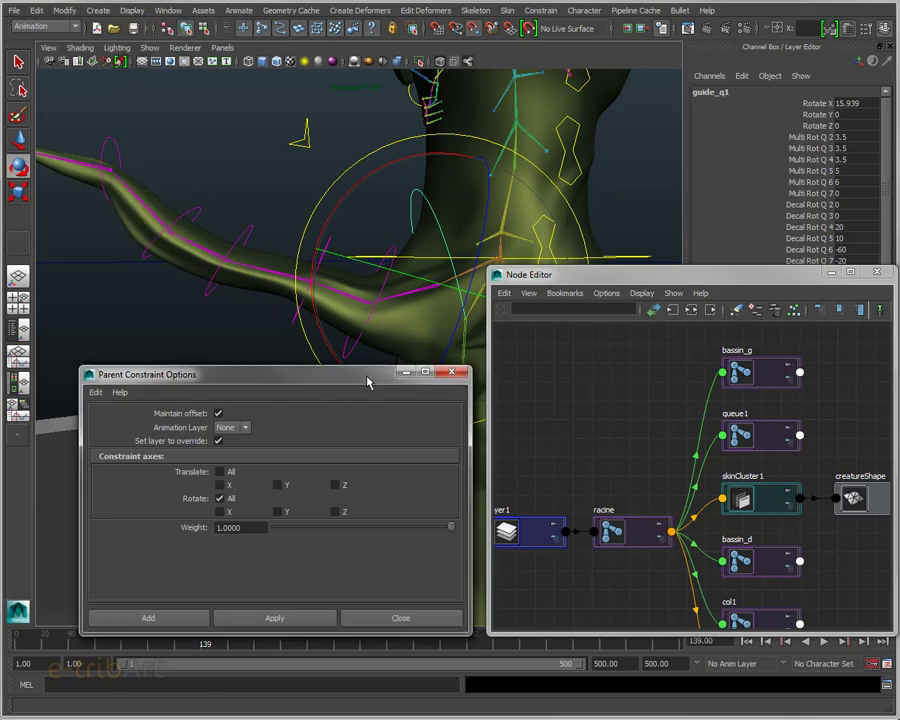
# Reposition the Parent Constraint Options window and toggle its Maintain offset checkbox.
pyautogui.moveTo(343, 374); pyautogui.dragTo(752, 104)
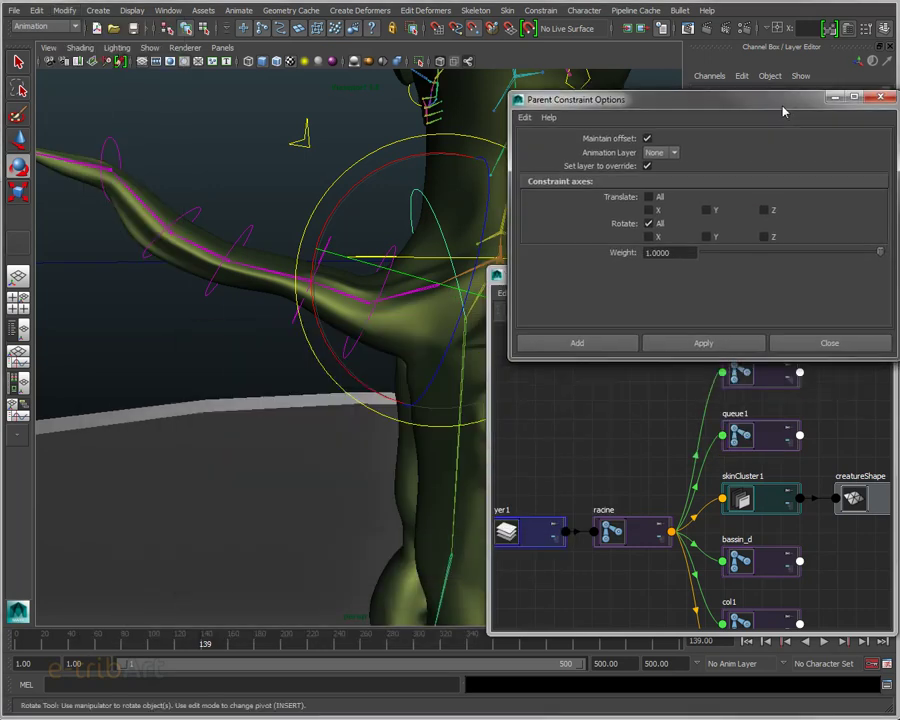
pyautogui.click(626, 122)
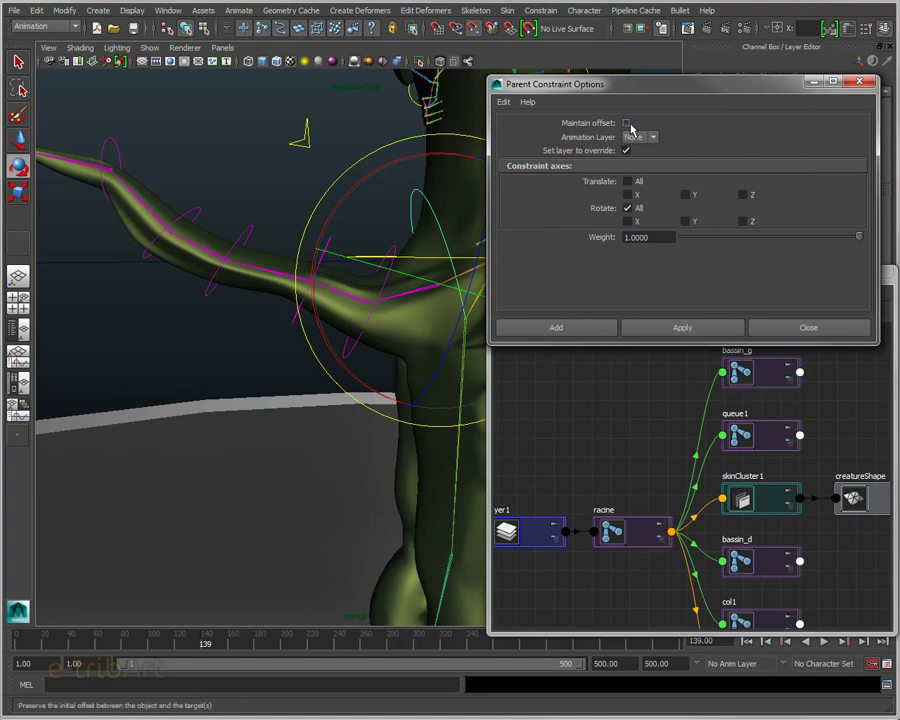
pyautogui.moveTo(648, 89)
pyautogui.mouseDown()
pyautogui.moveTo(193, 367)
pyautogui.moveTo(268, 325)
pyautogui.moveTo(266, 338)
pyautogui.mouseUp()
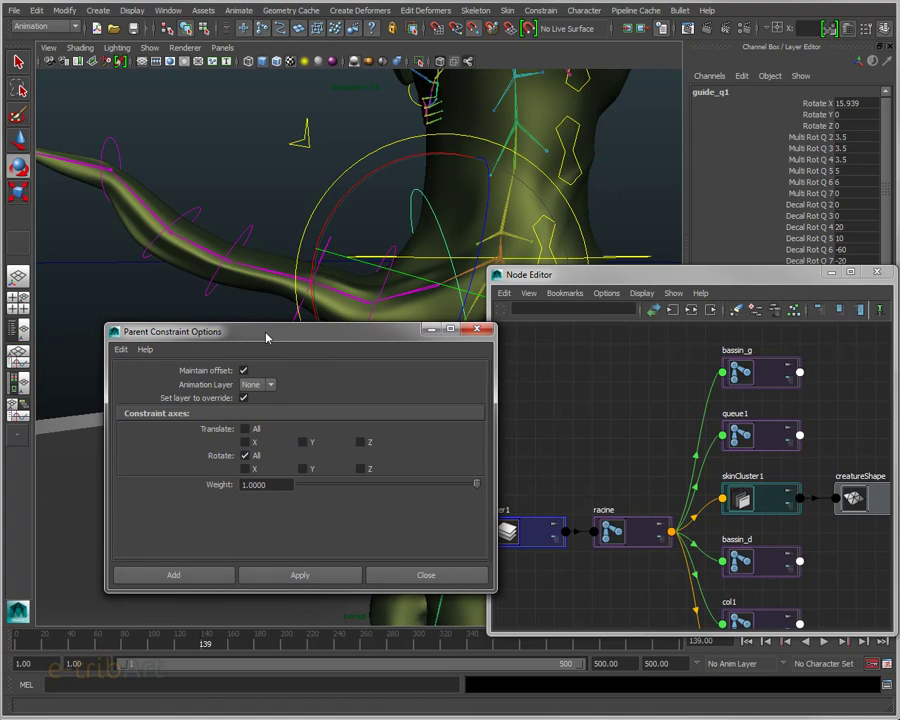
# Set guide_q1's Rotate X to 0.
pyautogui.moveTo(585, 284); pyautogui.dragTo(613, 324)
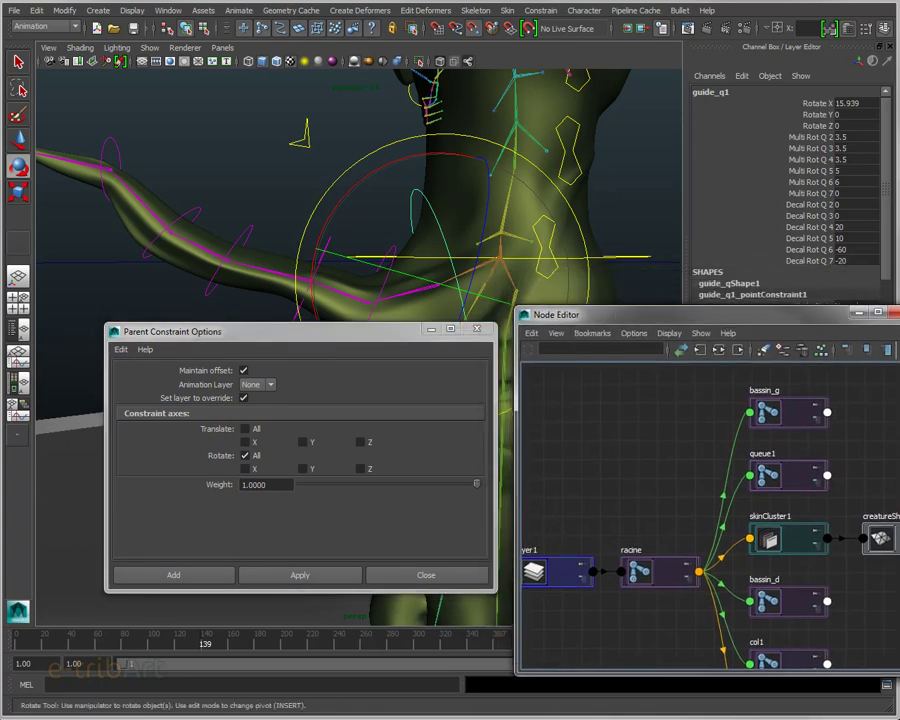
pyautogui.click(862, 103)
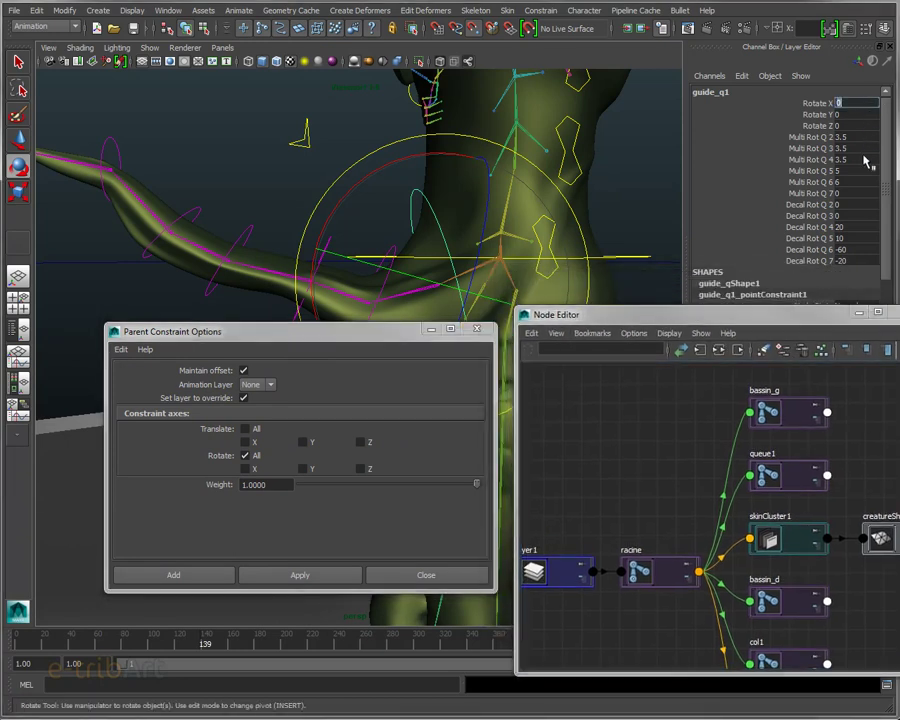
pyautogui.write('0')
pyautogui.press('Return')
pyautogui.moveTo(311, 342); pyautogui.dragTo(307, 462)
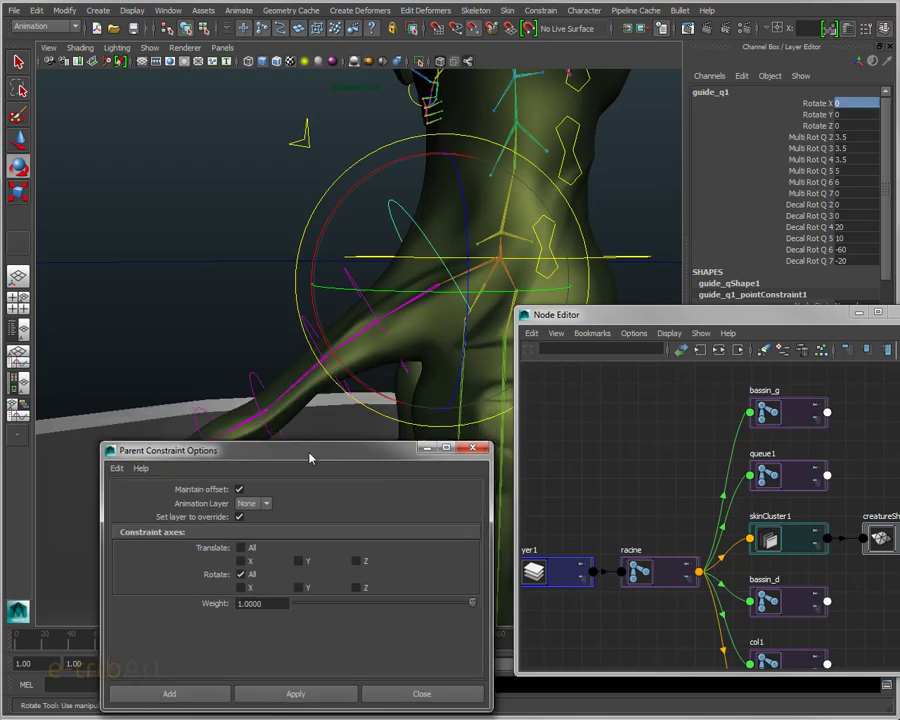
pyautogui.moveTo(360, 330)
pyautogui.keyDown('alt'); pyautogui.mouseDown()
pyautogui.moveTo(385, 305)
pyautogui.moveTo(366, 311)
pyautogui.mouseUp(); pyautogui.keyUp('alt')
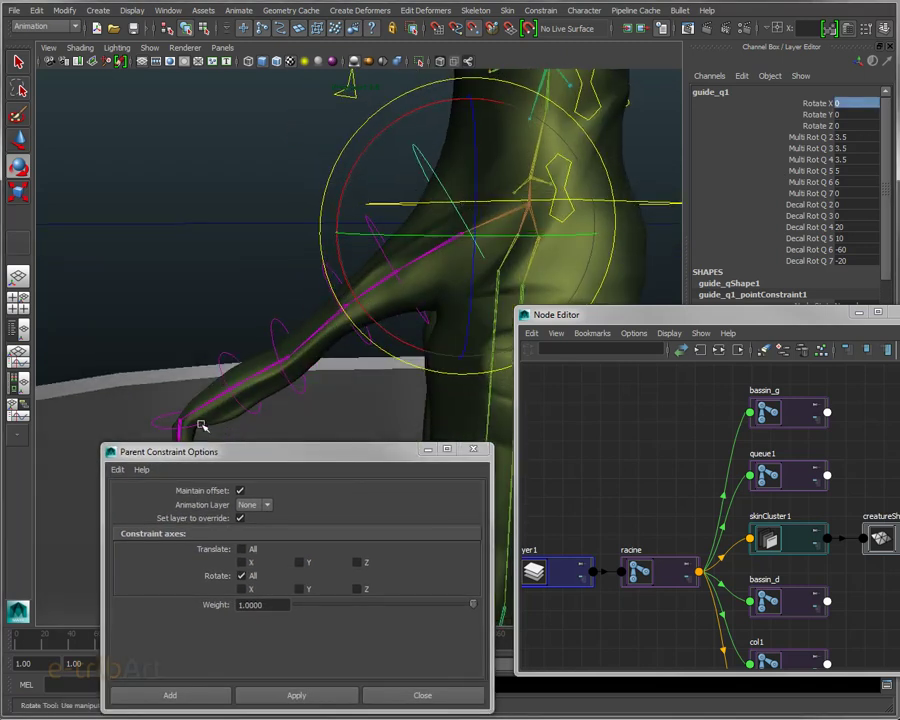
# Reselect guide_q1, highlight its Rotate X, Y and Z channels, and open the Outliner beside the viewport.
pyautogui.click(170, 426)
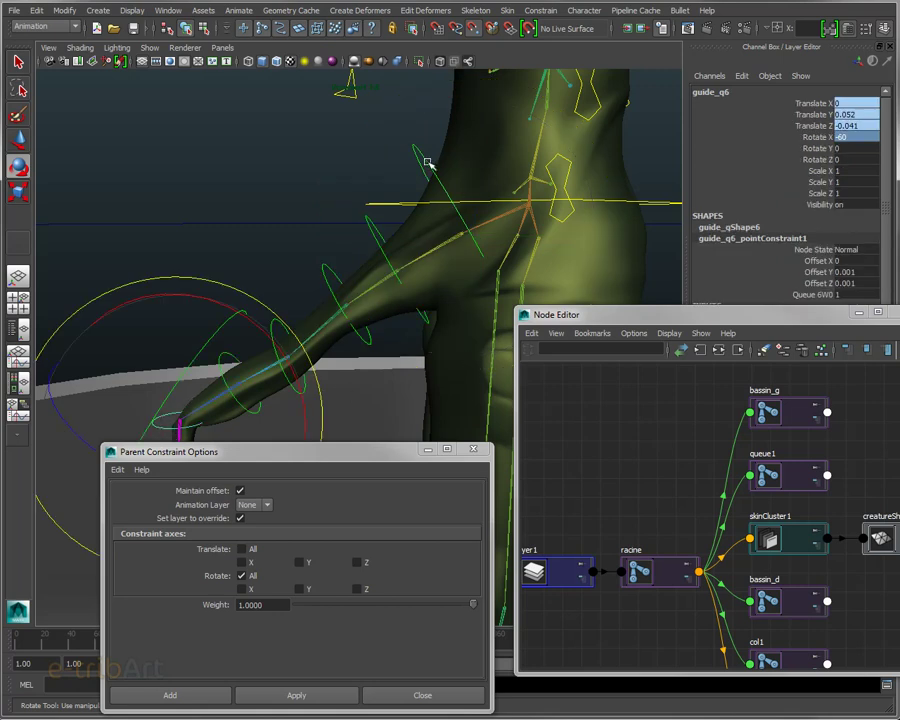
pyautogui.click(424, 160)
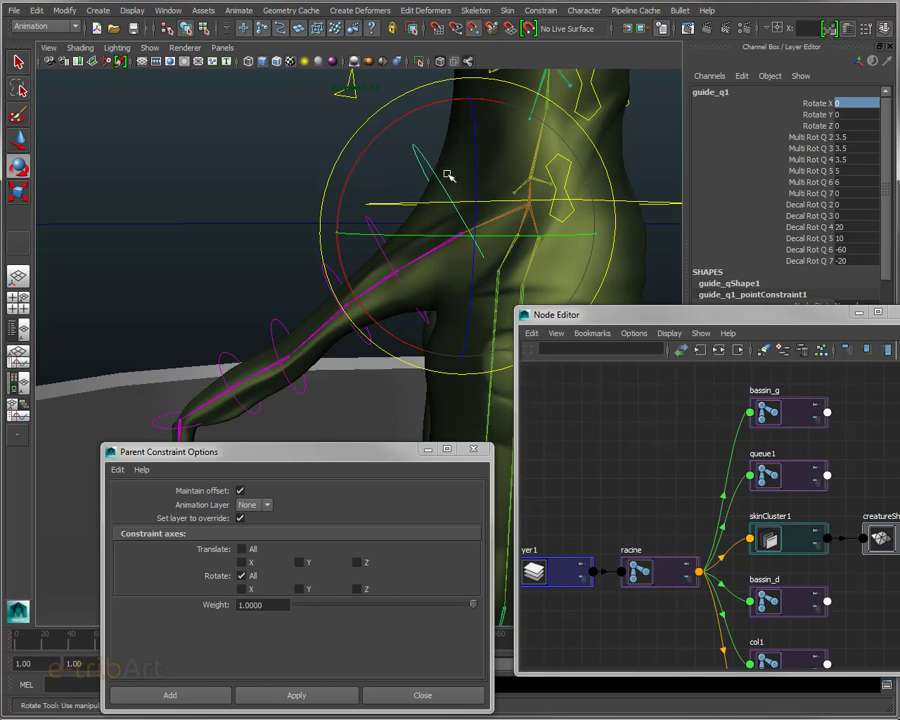
pyautogui.moveTo(823, 103); pyautogui.dragTo(826, 127)
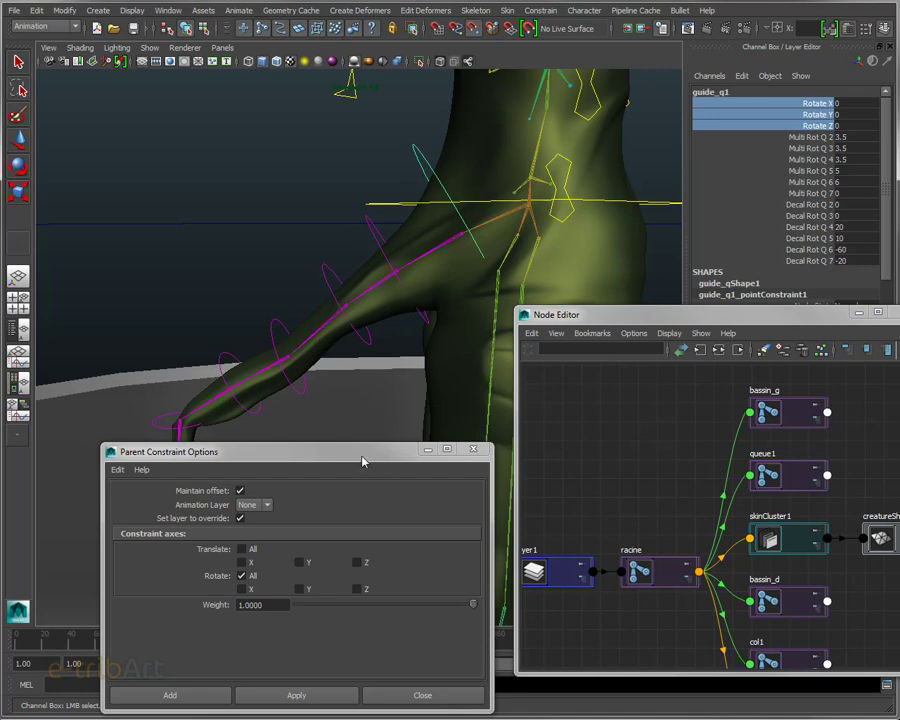
pyautogui.moveTo(363, 461); pyautogui.dragTo(301, 64)
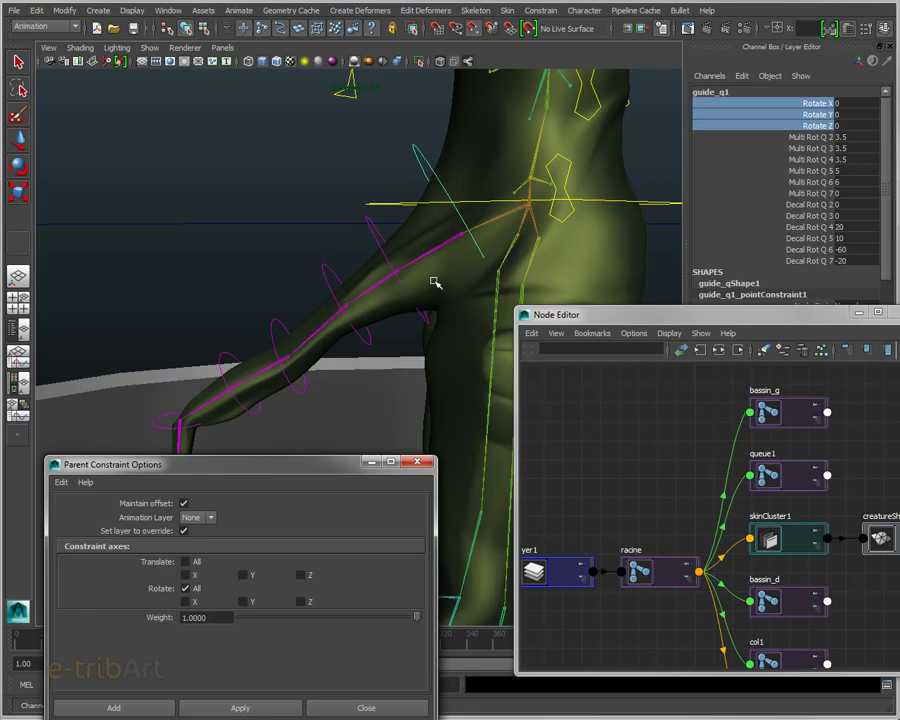
pyautogui.moveTo(315, 462); pyautogui.dragTo(462, 334)
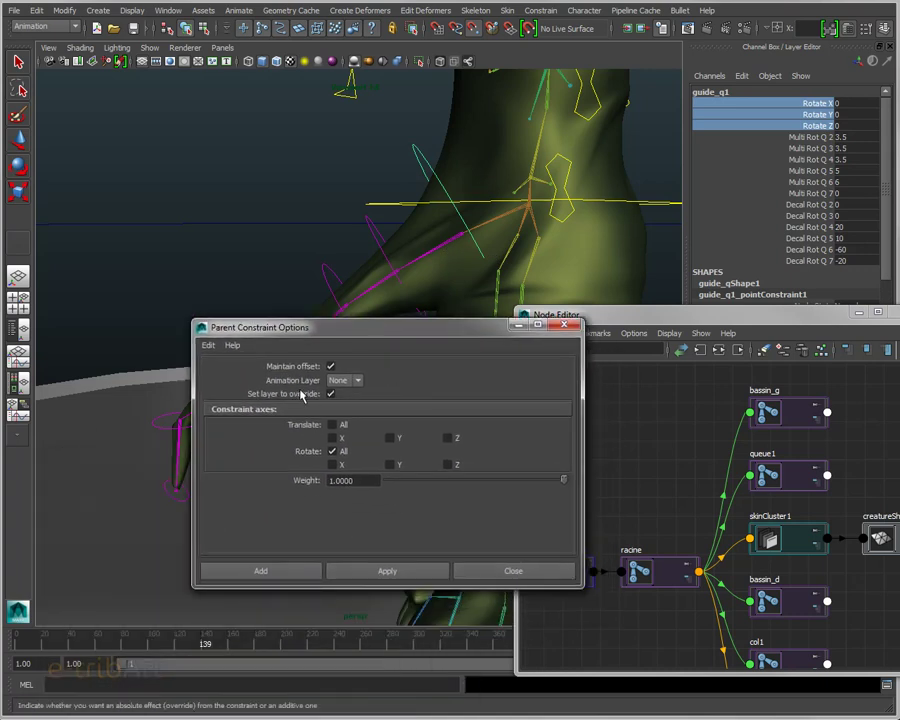
pyautogui.moveTo(362, 329); pyautogui.dragTo(277, 341)
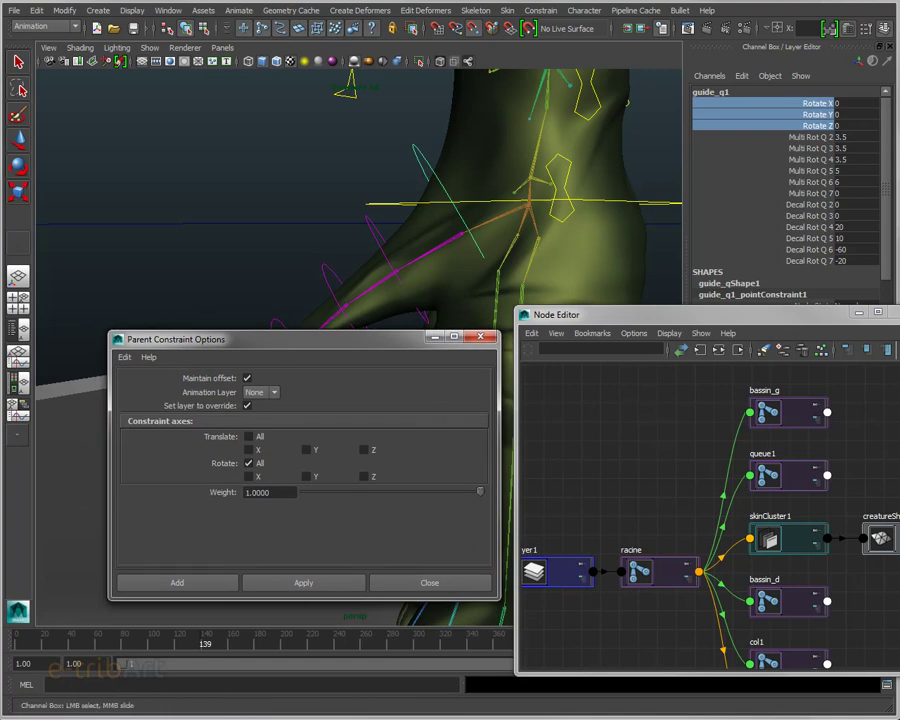
pyautogui.moveTo(480, 60); pyautogui.dragTo(577, 69)
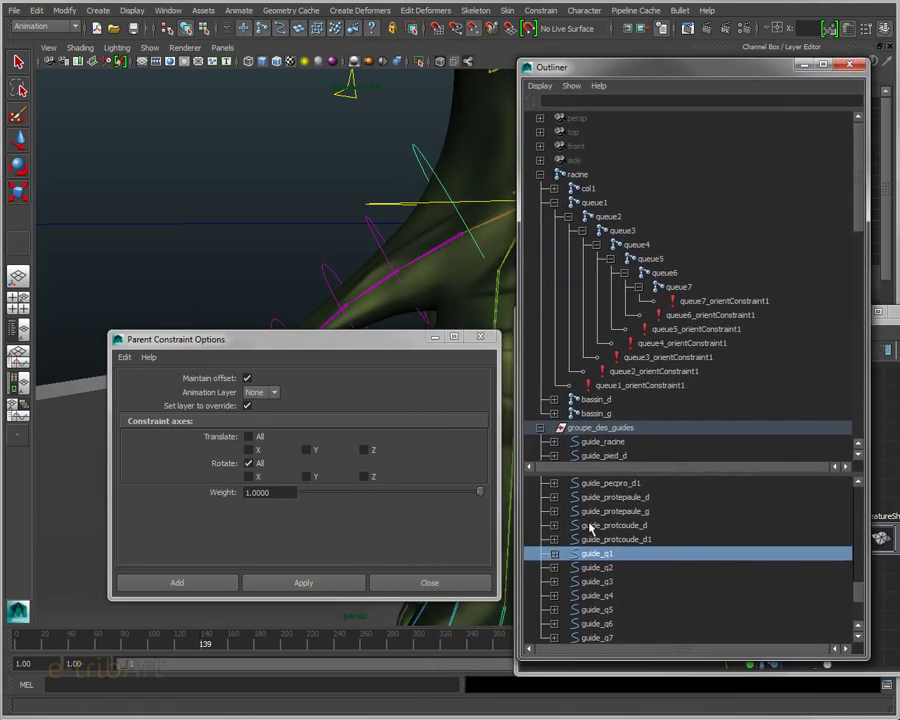
# Set guide_q1's Rotate X to 10, lifting the tail to horizontal.
pyautogui.click(579, 202)
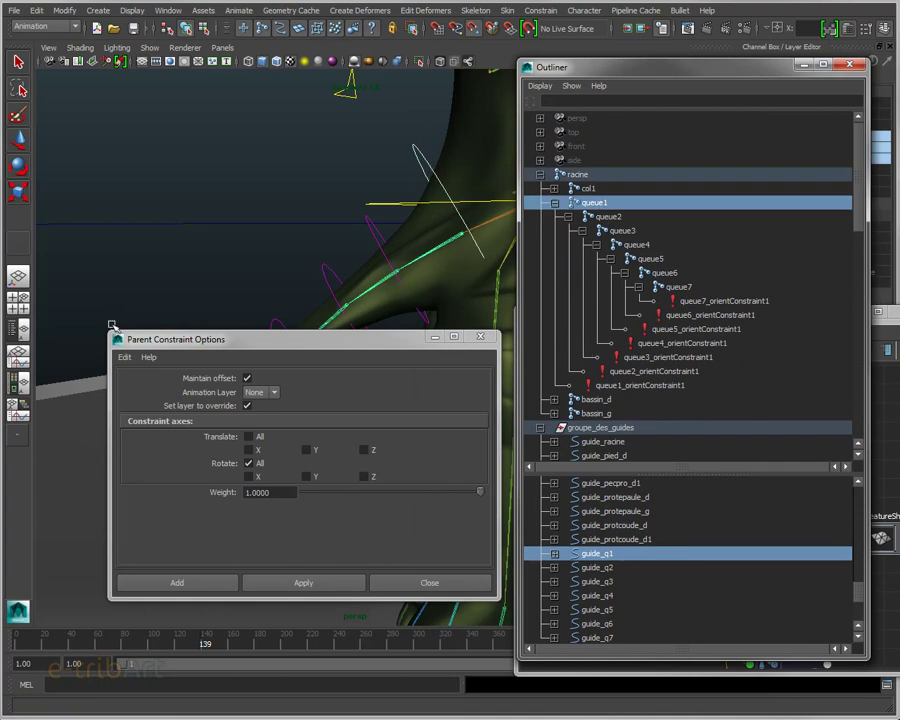
pyautogui.keyDown('ctrl'); pyautogui.click(438, 304); pyautogui.keyUp('ctrl')
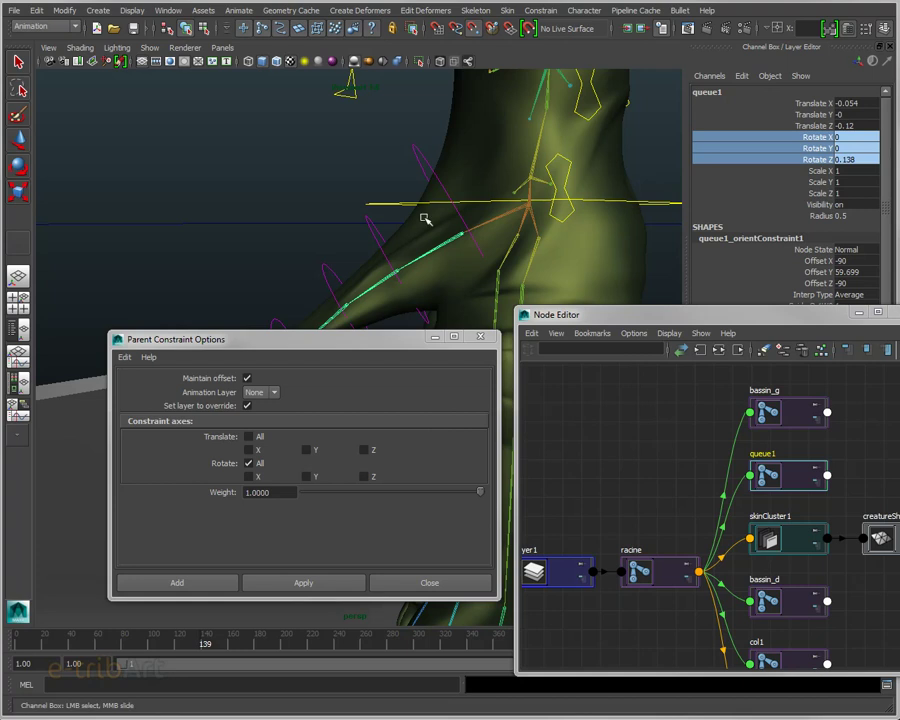
pyautogui.click(415, 154)
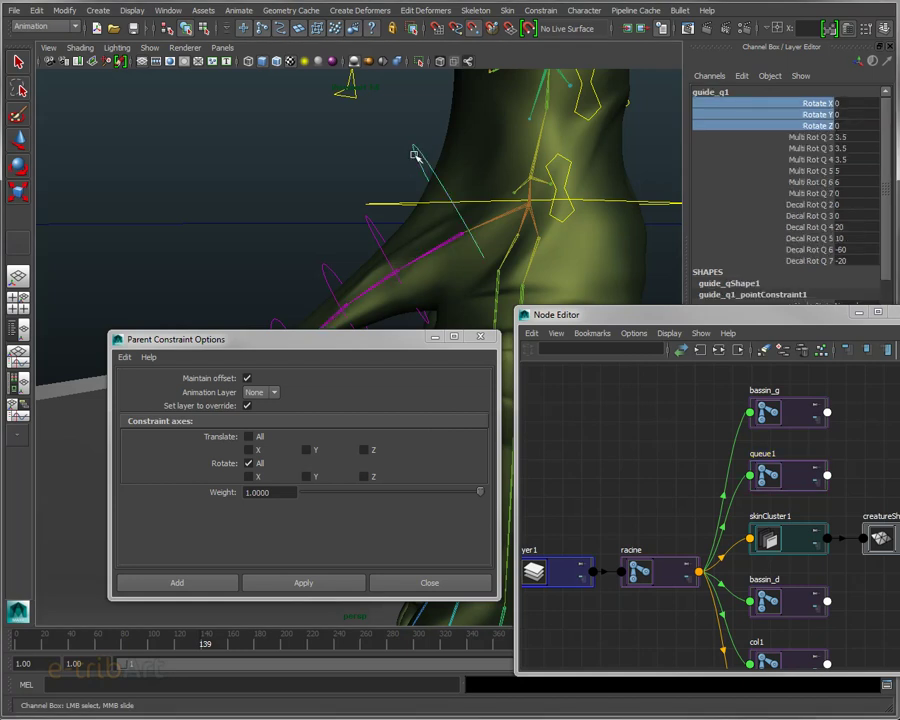
pyautogui.click(838, 103)
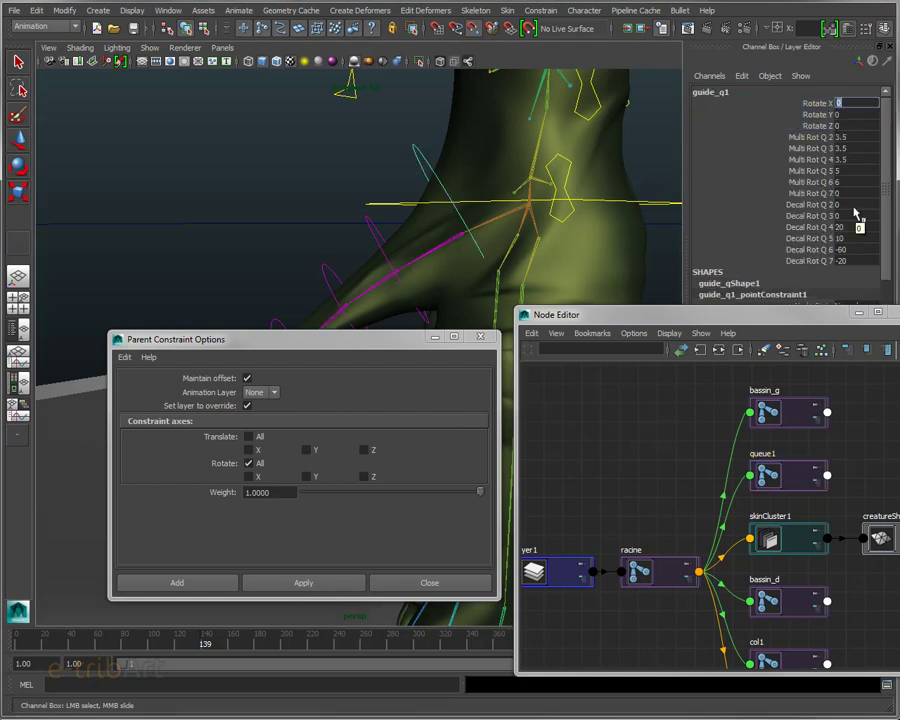
pyautogui.write('10')
pyautogui.press('Return')
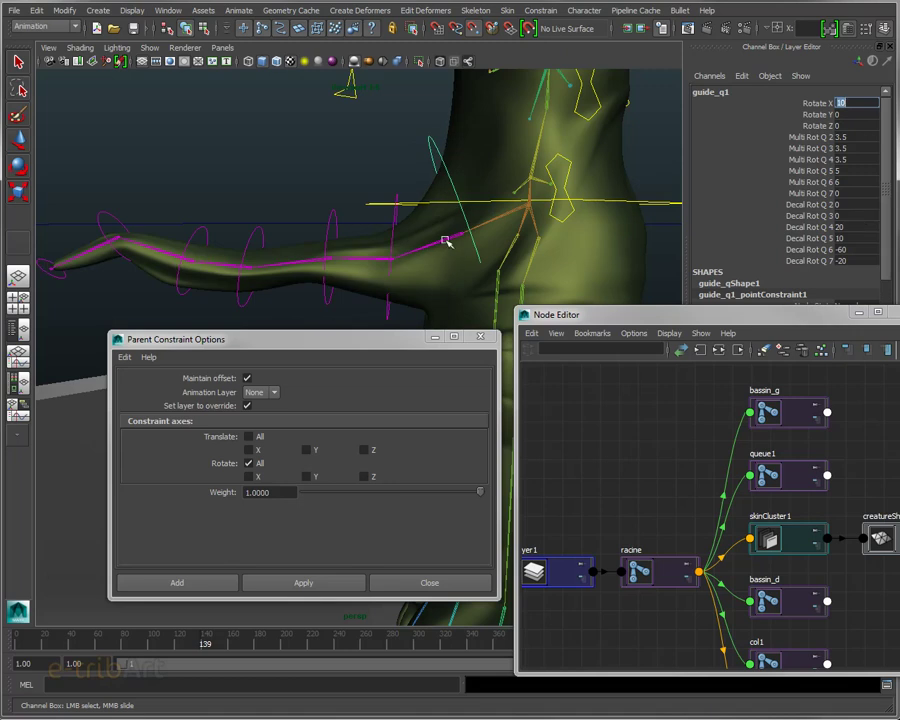
# Check queue1's rotation with the Rotate tool and close the Parent Constraint Options window.
pyautogui.click(446, 242)
pyautogui.press('e')
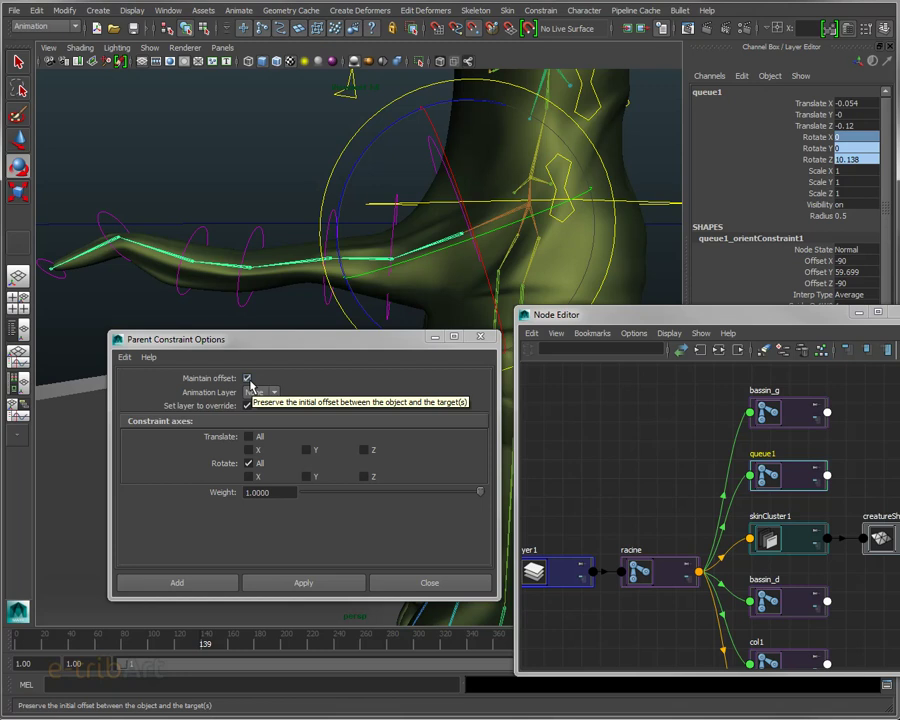
pyautogui.moveTo(381, 271)
pyautogui.keyDown('alt'); pyautogui.mouseDown()
pyautogui.moveTo(406, 277)
pyautogui.moveTo(400, 287)
pyautogui.mouseUp(); pyautogui.keyUp('alt')
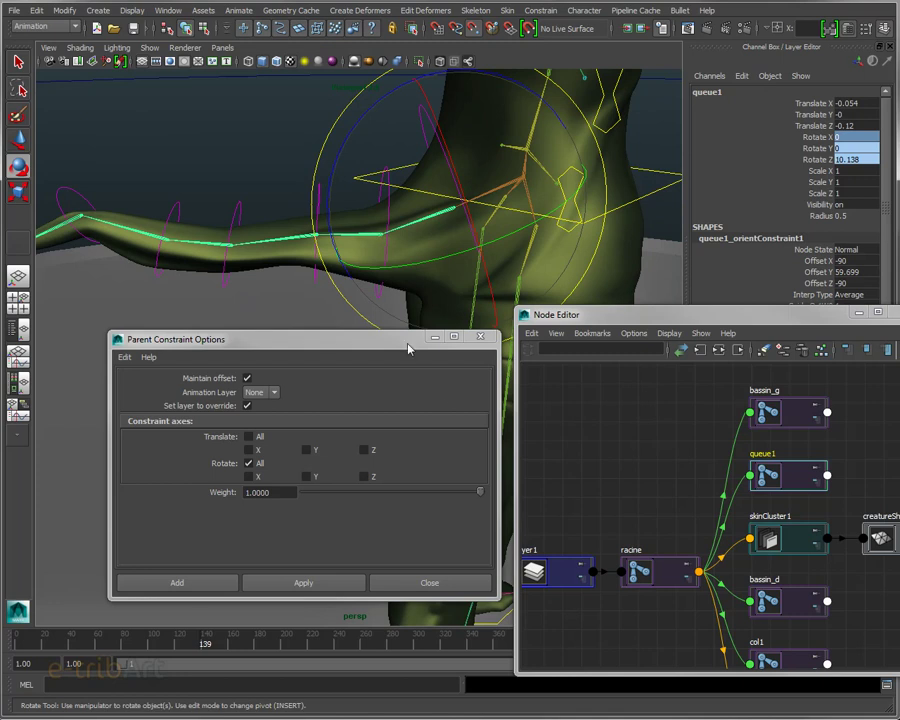
pyautogui.click(421, 585)
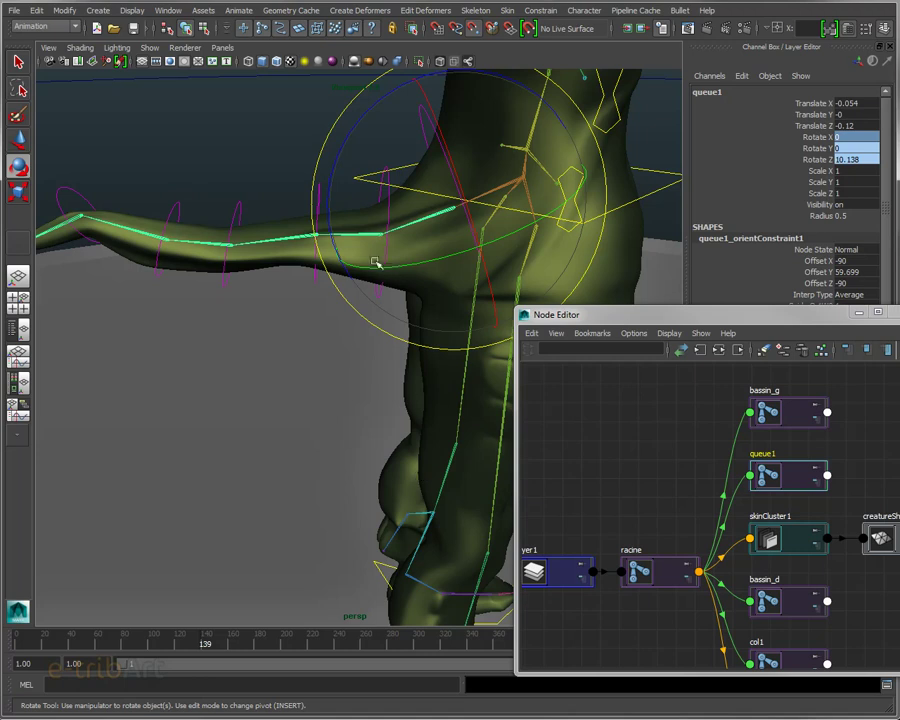
pyautogui.keyDown('alt'); pyautogui.moveTo(378, 261); pyautogui.dragTo(362, 303, button='middle'); pyautogui.keyUp('alt')
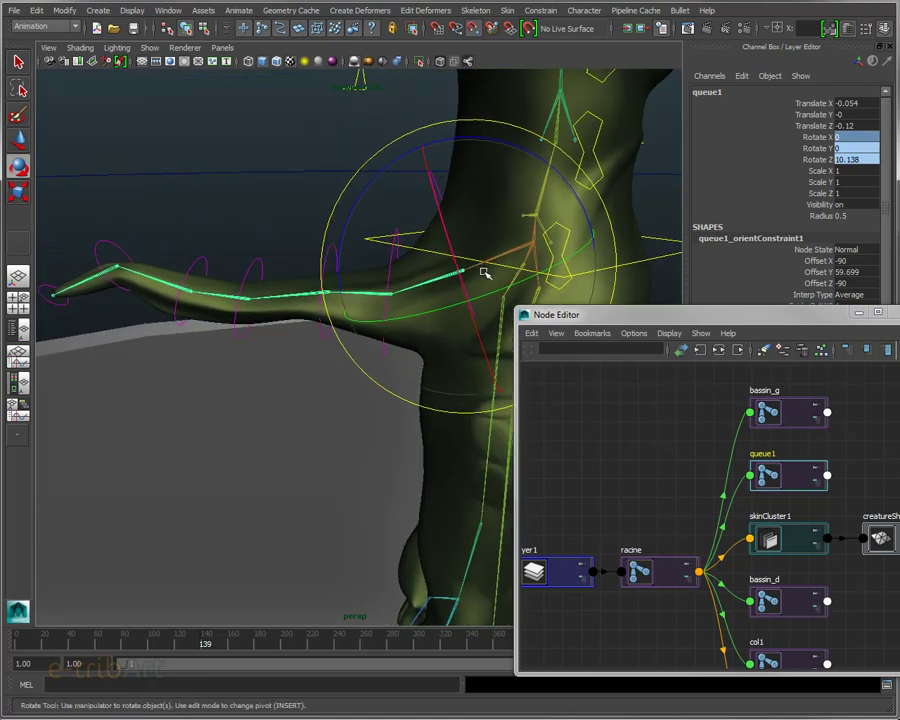
pyautogui.press('q')
pyautogui.click(394, 232)
# Rotate guide_q1 up and down to test how the tail swings.
pyautogui.click(428, 254)
pyautogui.press('e')
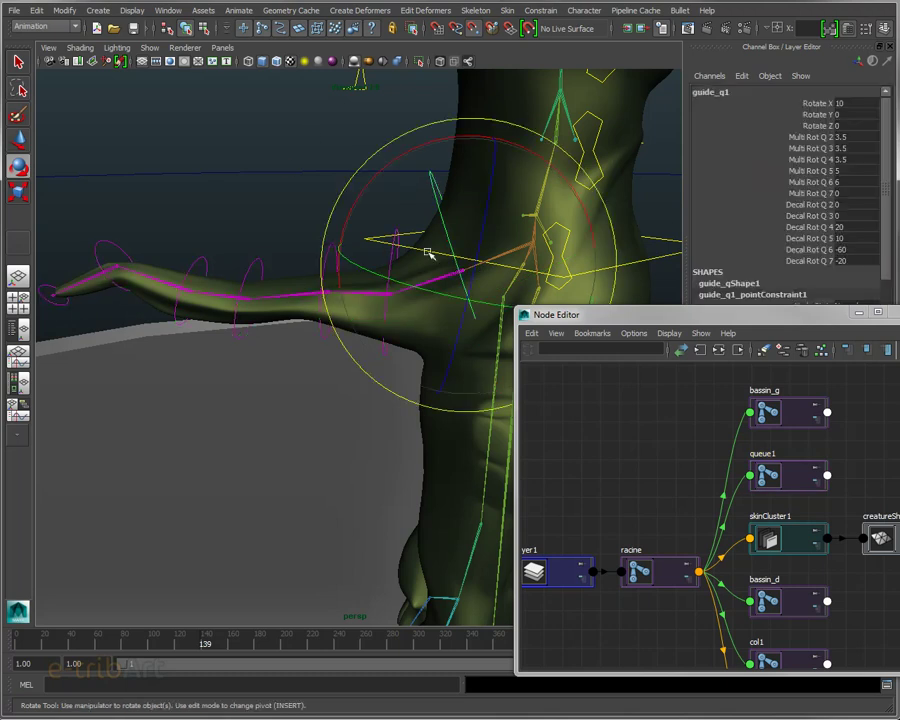
pyautogui.moveTo(430, 145)
pyautogui.mouseDown()
pyautogui.moveTo(447, 145)
pyautogui.moveTo(378, 157)
pyautogui.moveTo(422, 151)
pyautogui.moveTo(395, 153)
pyautogui.moveTo(412, 146)
pyautogui.mouseUp()
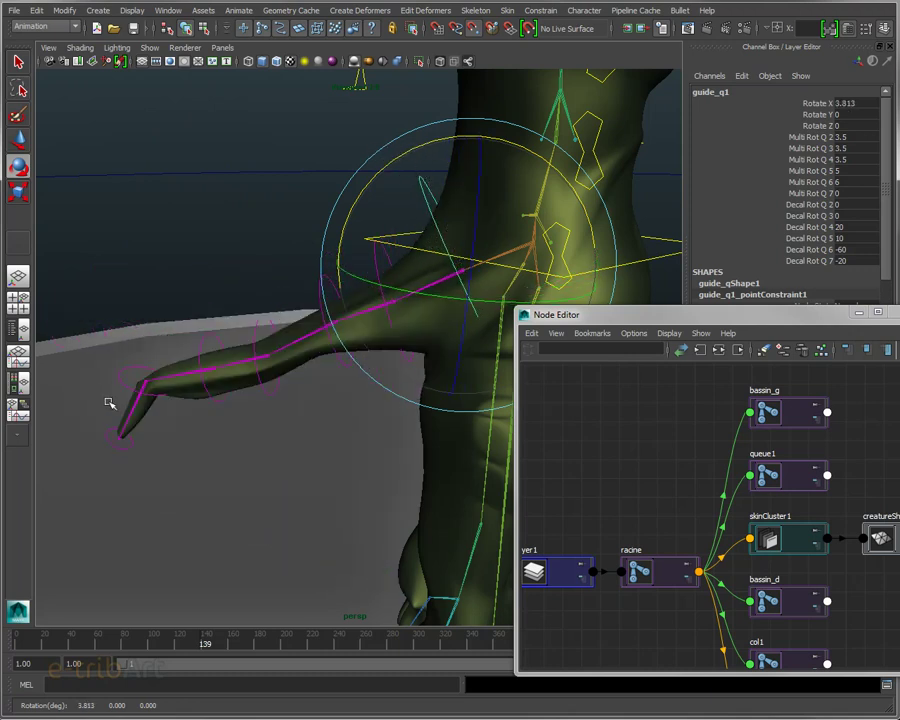
pyautogui.moveTo(456, 140)
pyautogui.mouseDown()
pyautogui.moveTo(466, 139)
pyautogui.moveTo(450, 138)
pyautogui.mouseUp()
pyautogui.moveTo(472, 138); pyautogui.dragTo(462, 141)
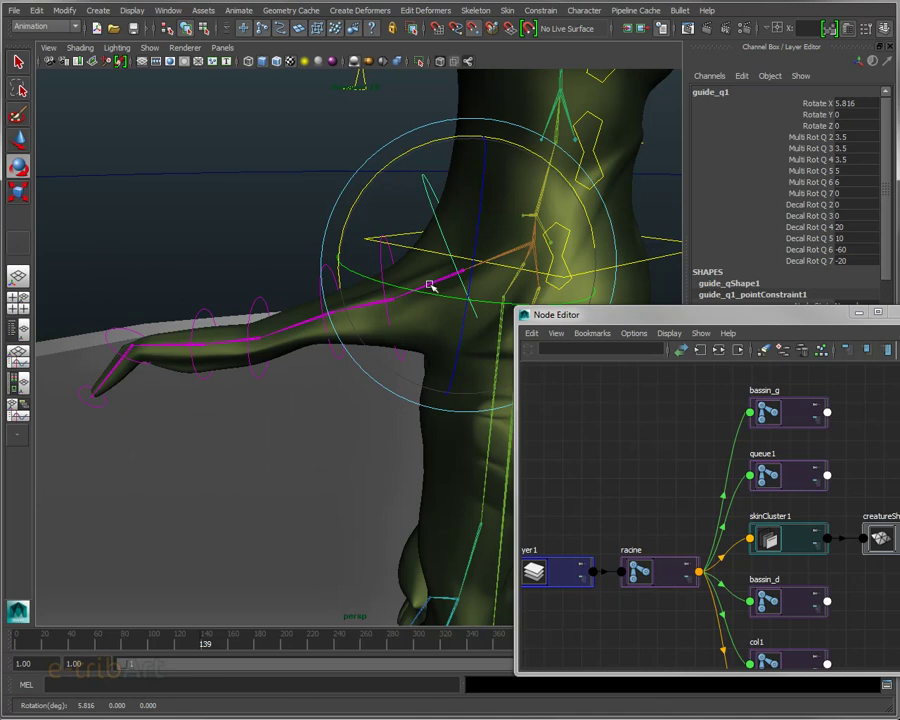
# Reset guide_q1's Rotate X to 0 and highlight its three rotate channels.
pyautogui.doubleClick(847, 103)
pyautogui.write('0')
pyautogui.press('Return')
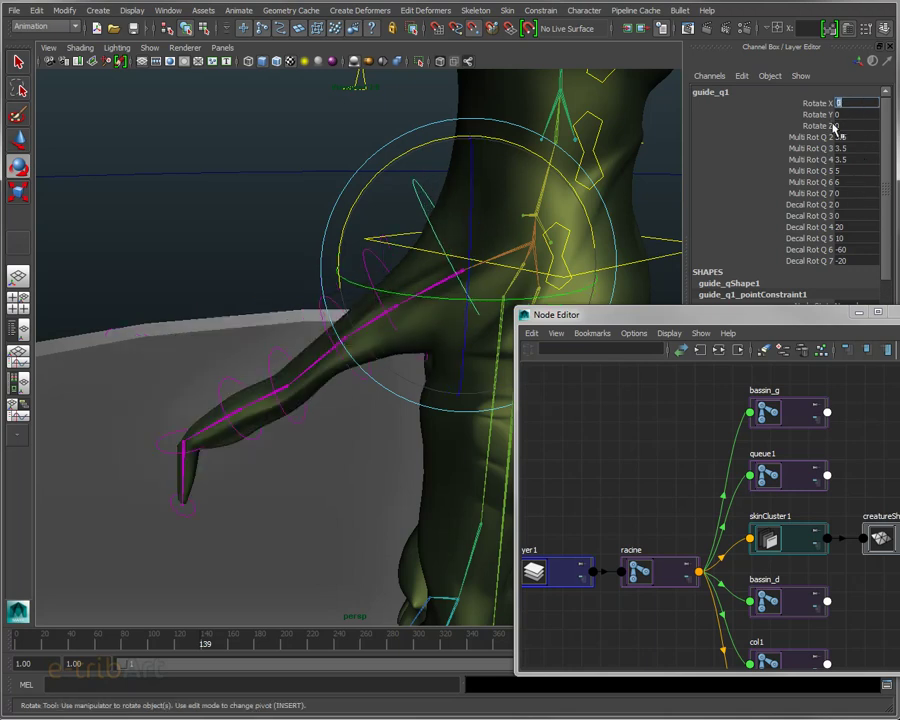
pyautogui.moveTo(820, 103); pyautogui.dragTo(820, 126)
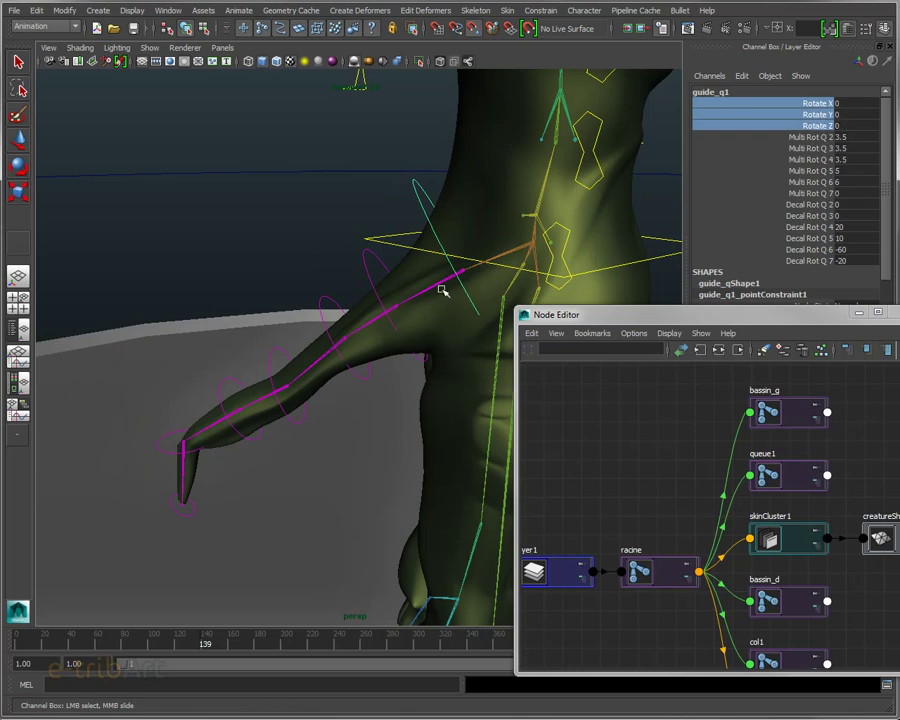
pyautogui.keyDown('alt'); pyautogui.moveTo(441, 290); pyautogui.dragTo(429, 226); pyautogui.keyUp('alt')
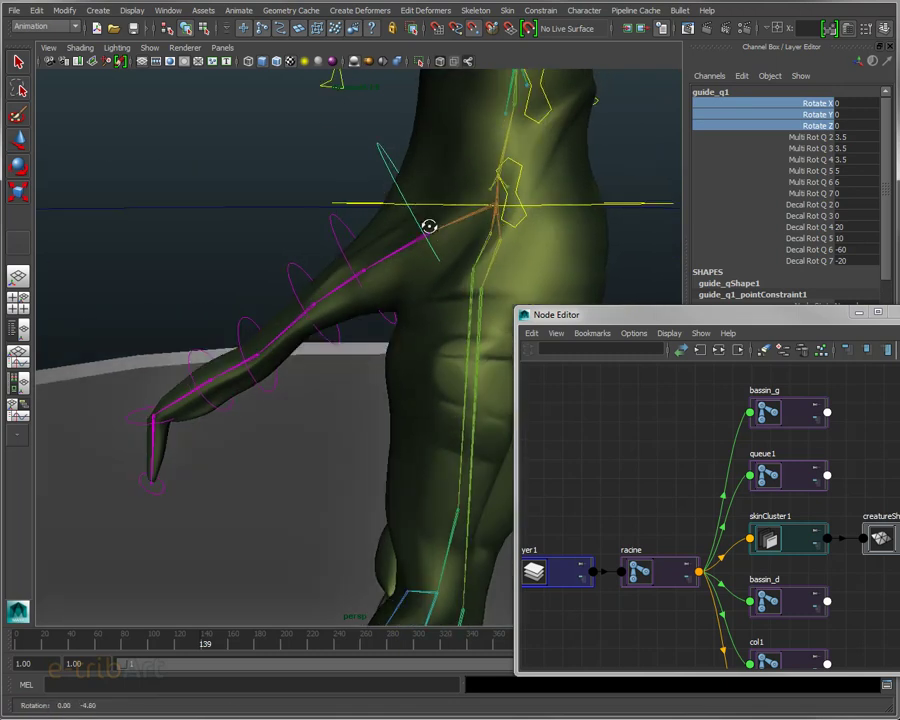
pyautogui.click(352, 272)
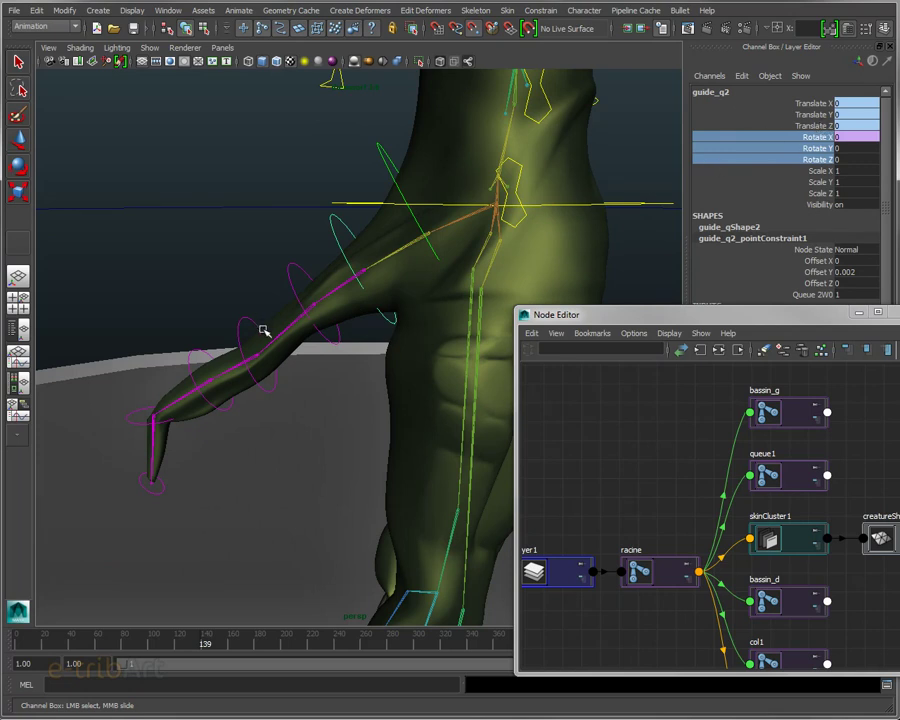
pyautogui.click(289, 295)
pyautogui.click(222, 348)
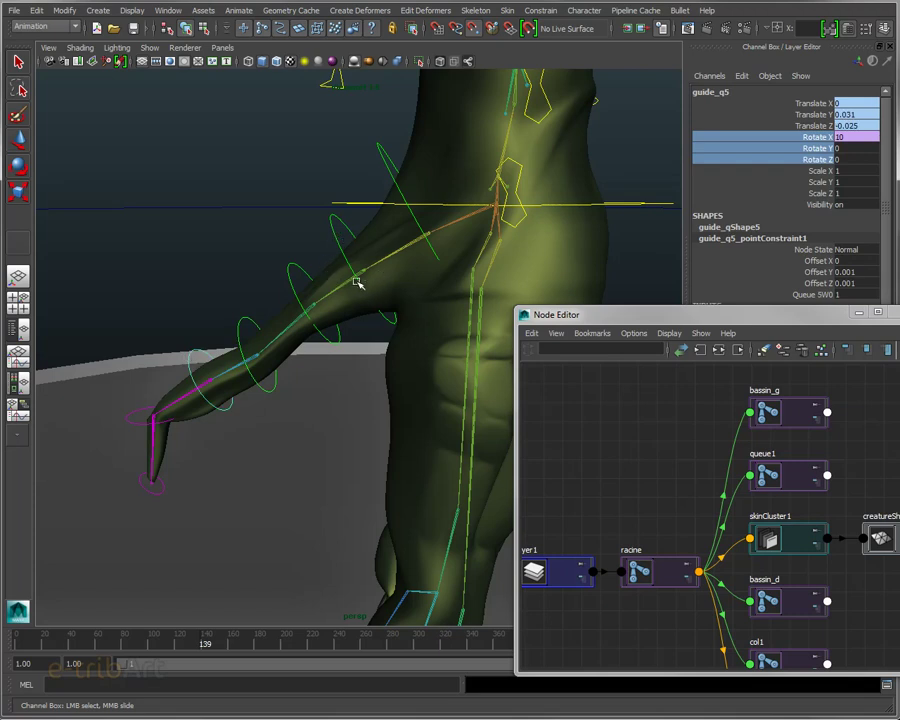
pyautogui.click(346, 286)
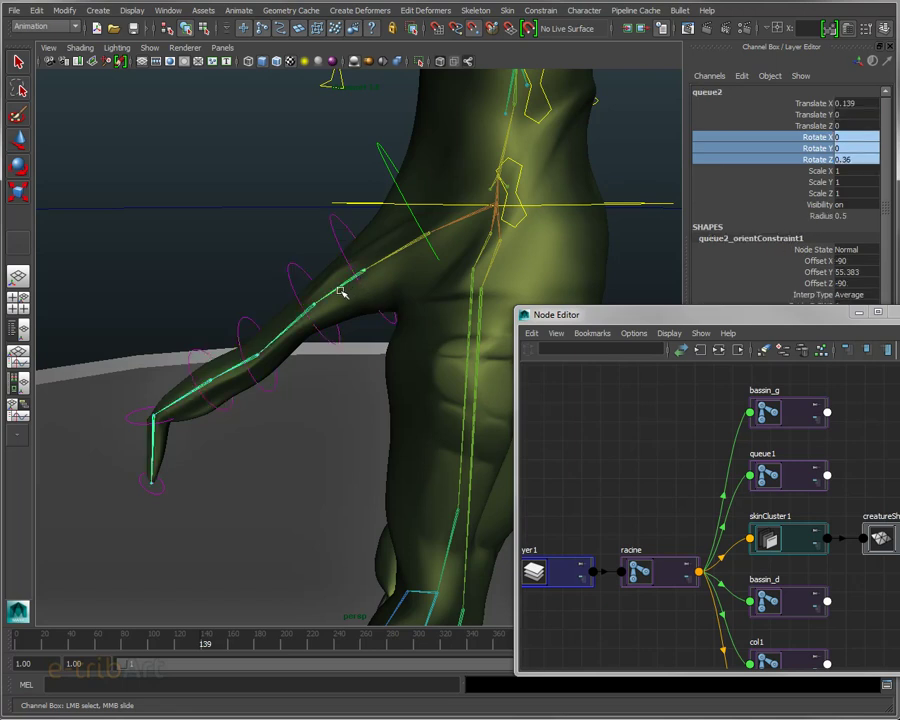
pyautogui.click(287, 330)
pyautogui.click(240, 368)
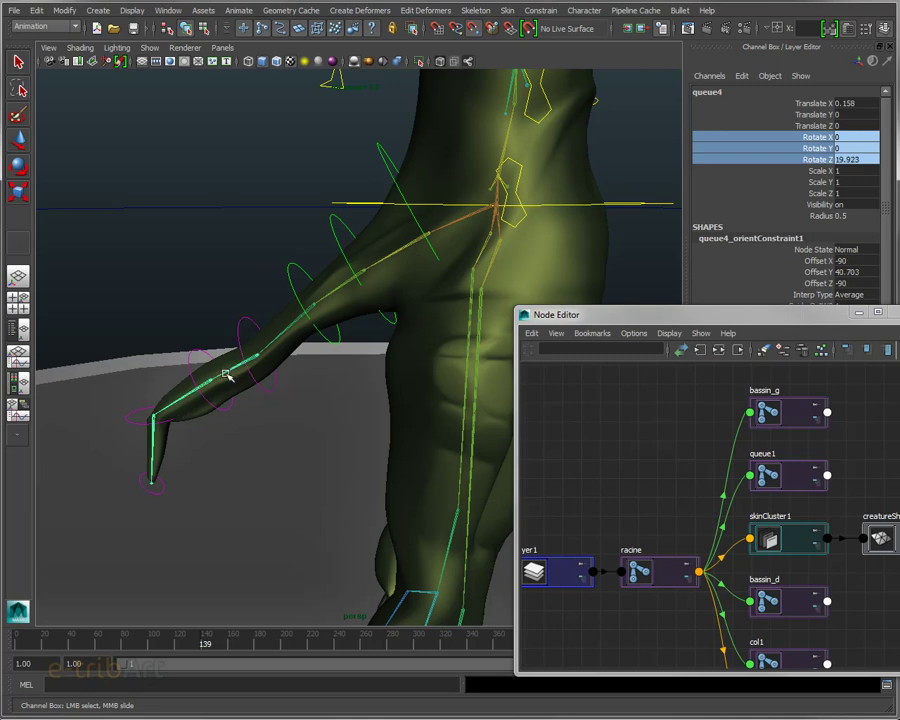
pyautogui.click(277, 340)
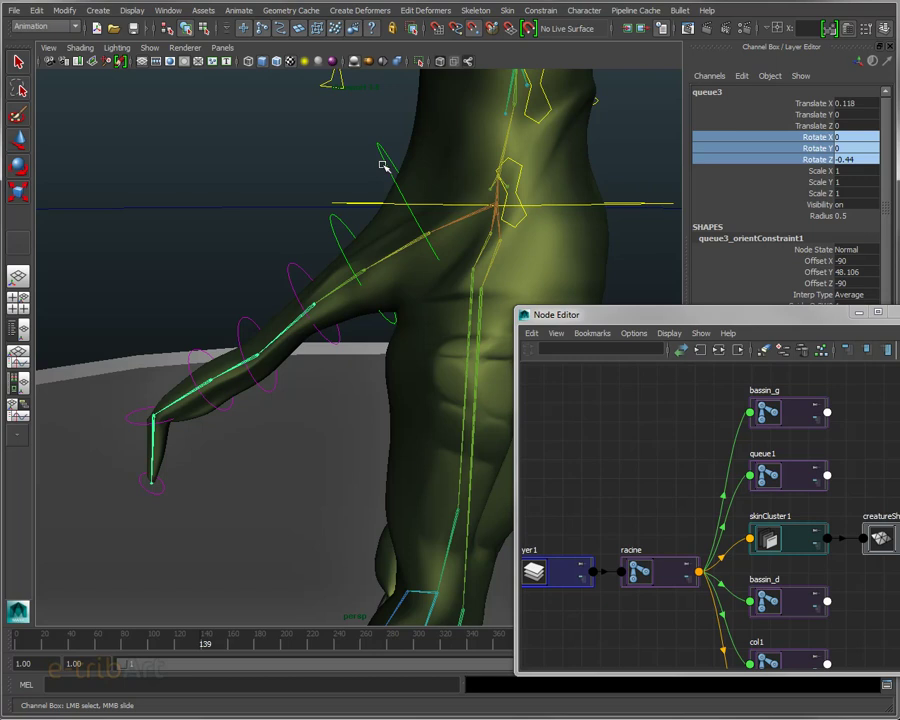
pyautogui.click(383, 164)
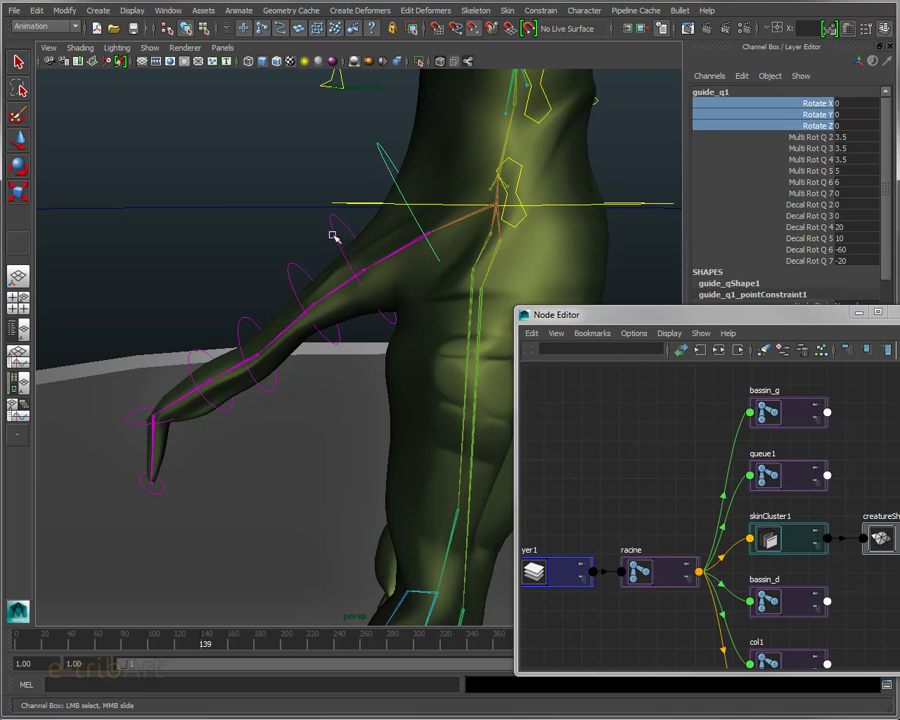
pyautogui.click(333, 237)
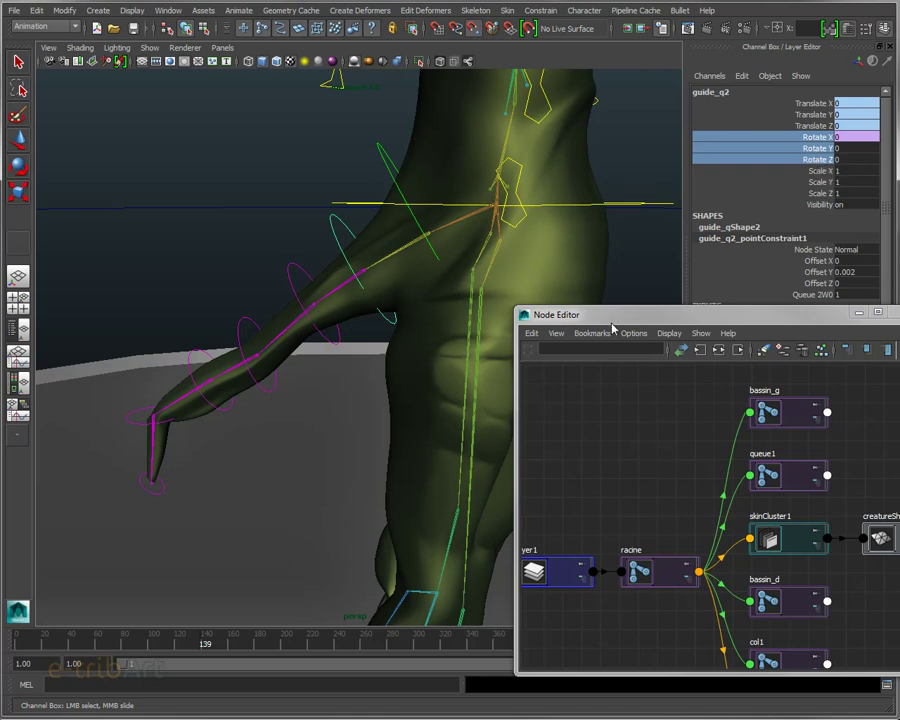
pyautogui.moveTo(606, 318); pyautogui.dragTo(610, 354)
pyautogui.moveTo(500, 260)
pyautogui.keyDown('alt'); pyautogui.mouseDown()
pyautogui.moveTo(465, 278)
pyautogui.moveTo(420, 283)
pyautogui.moveTo(458, 342)
pyautogui.moveTo(480, 269)
pyautogui.moveTo(508, 277)
pyautogui.moveTo(487, 278)
pyautogui.moveTo(490, 285)
pyautogui.mouseUp(); pyautogui.keyUp('alt')
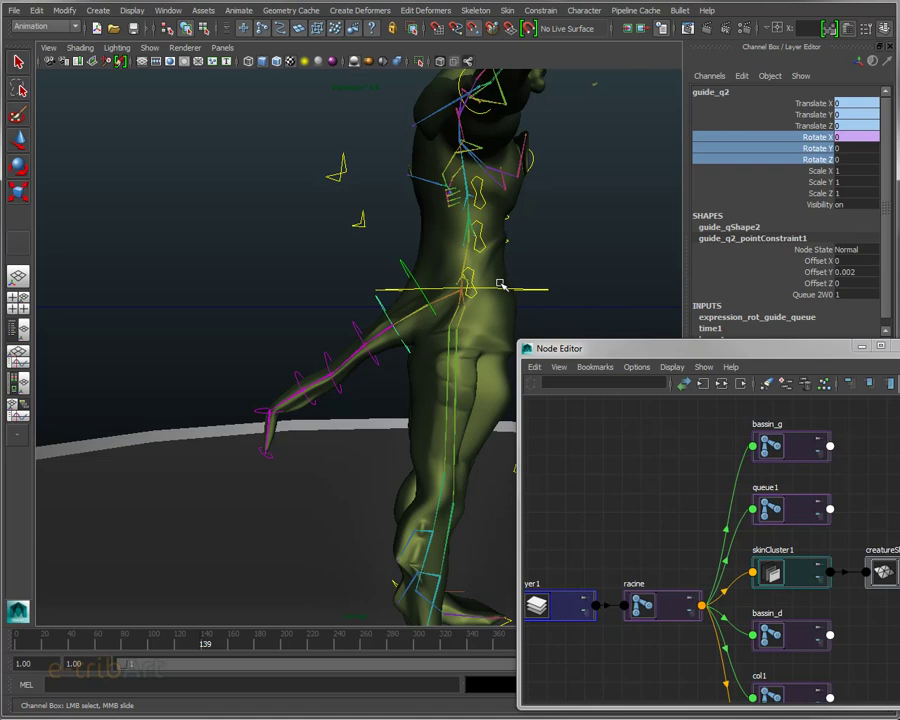
# Orbit around the character and select guide_q1, the first tail guide.
pyautogui.moveTo(458, 288)
pyautogui.keyDown('alt'); pyautogui.mouseDown()
pyautogui.moveTo(459, 302)
pyautogui.moveTo(423, 291)
pyautogui.mouseUp(); pyautogui.keyUp('alt')
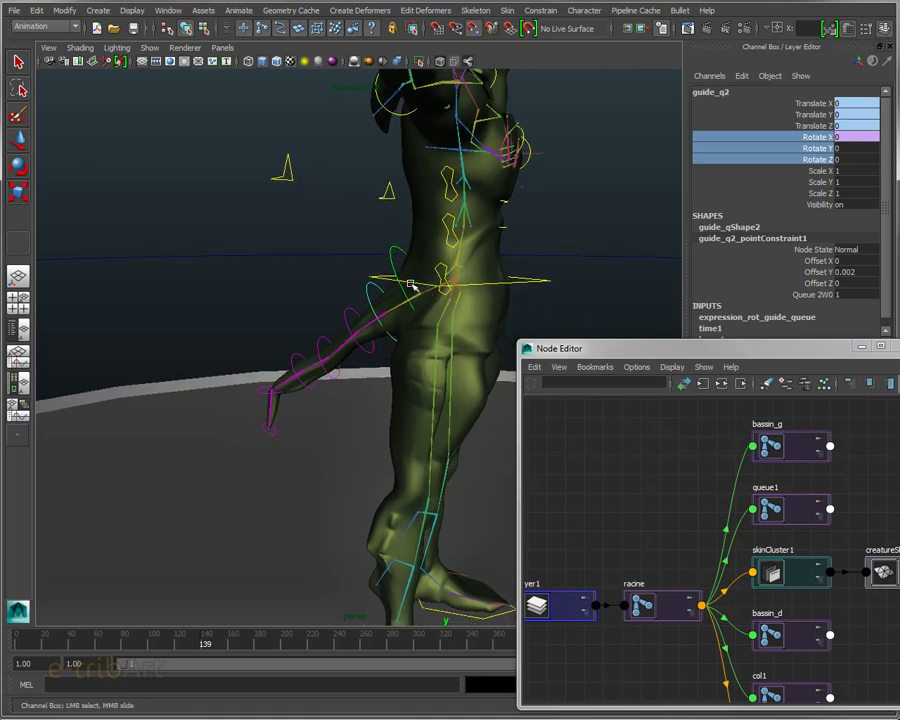
pyautogui.moveTo(410, 262)
pyautogui.keyDown('alt'); pyautogui.mouseDown()
pyautogui.moveTo(476, 224)
pyautogui.moveTo(476, 250)
pyautogui.moveTo(441, 263)
pyautogui.moveTo(463, 268)
pyautogui.mouseUp(); pyautogui.keyUp('alt')
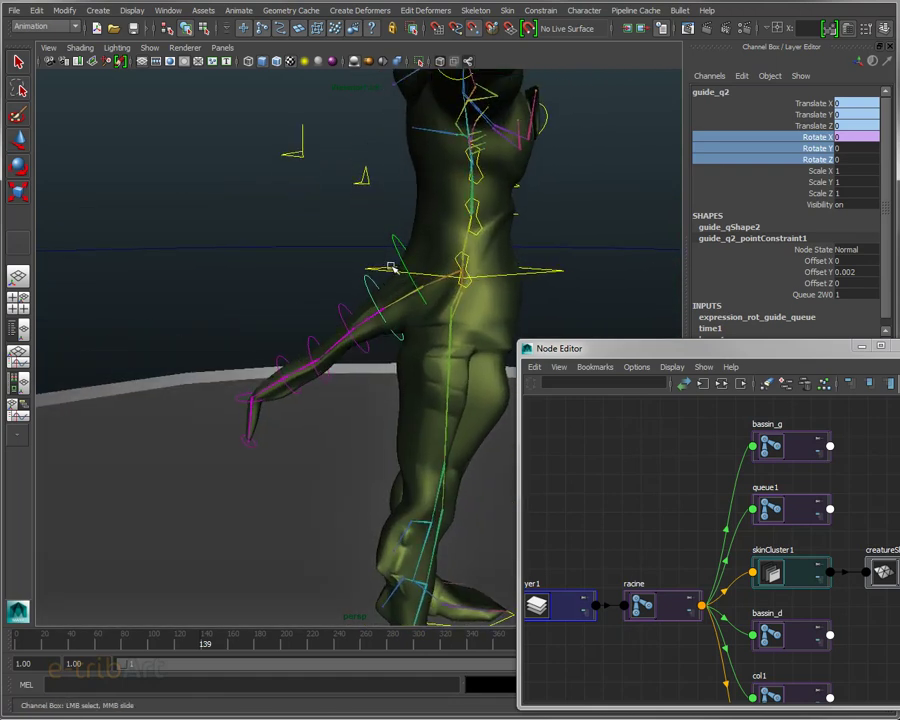
pyautogui.click(397, 249)
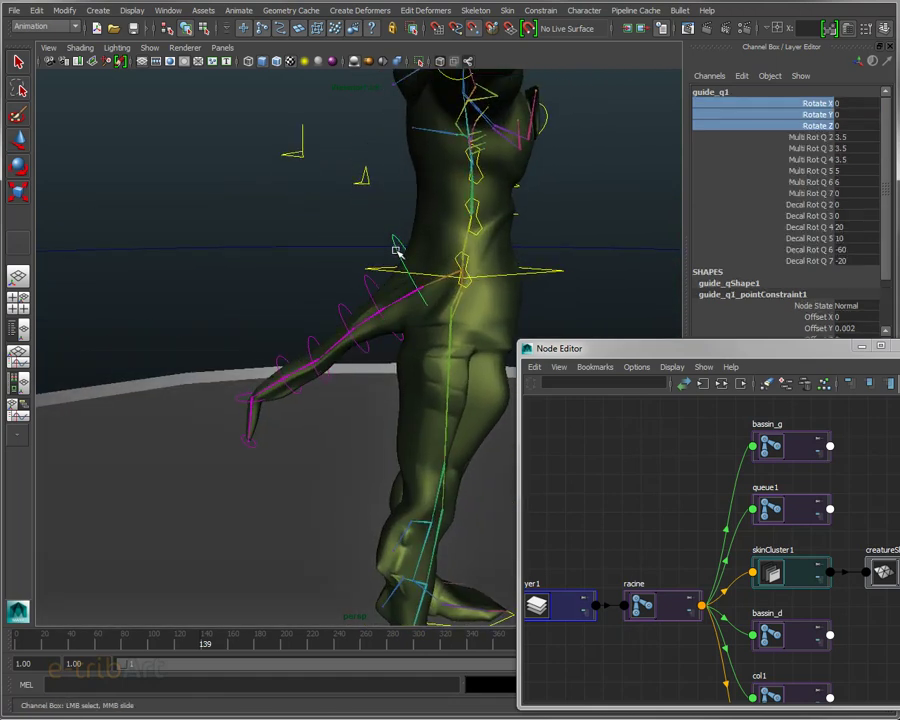
pyautogui.moveTo(448, 288); pyautogui.dragTo(432, 281, button='middle')
pyautogui.moveTo(432, 281)
pyautogui.keyDown('alt'); pyautogui.mouseDown()
pyautogui.moveTo(450, 271)
pyautogui.moveTo(428, 265)
pyautogui.mouseUp(); pyautogui.keyUp('alt')
# Test-bend the tail by rotating guide_q1 upward, then undo so its rotations return to 0.
pyautogui.press('e')
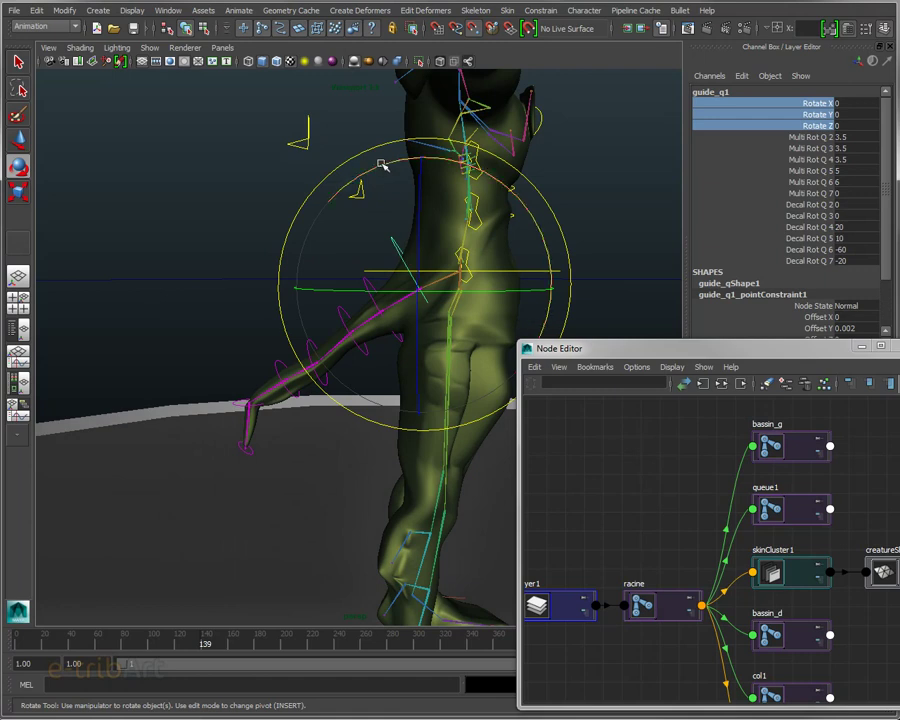
pyautogui.moveTo(383, 168)
pyautogui.mouseDown()
pyautogui.moveTo(408, 168)
pyautogui.moveTo(379, 183)
pyautogui.moveTo(404, 221)
pyautogui.moveTo(396, 203)
pyautogui.mouseUp()
pyautogui.hotkey('ctrl', 'z')
# Reframe the view closer to the tail and body, and shift the Node Editor window left.
pyautogui.keyDown('alt'); pyautogui.moveTo(400, 262); pyautogui.dragTo(472, 291); pyautogui.keyUp('alt')
pyautogui.scroll(3, 396, 299)
pyautogui.keyDown('alt'); pyautogui.moveTo(396, 297); pyautogui.dragTo(321, 291); pyautogui.keyUp('alt')
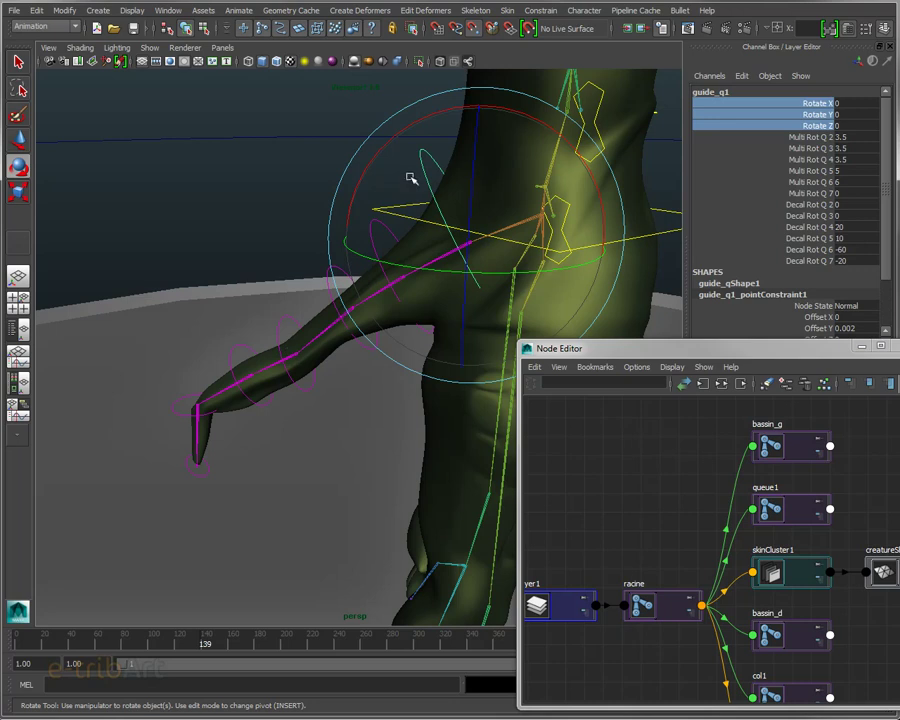
pyautogui.moveTo(420, 176)
pyautogui.keyDown('alt'); pyautogui.mouseDown()
pyautogui.moveTo(444, 180)
pyautogui.moveTo(447, 193)
pyautogui.mouseUp(); pyautogui.keyUp('alt')
pyautogui.moveTo(447, 193)
pyautogui.keyDown('alt'); pyautogui.mouseDown(button='middle')
pyautogui.moveTo(416, 161)
pyautogui.moveTo(432, 157)
pyautogui.mouseUp(button='middle'); pyautogui.keyUp('alt')
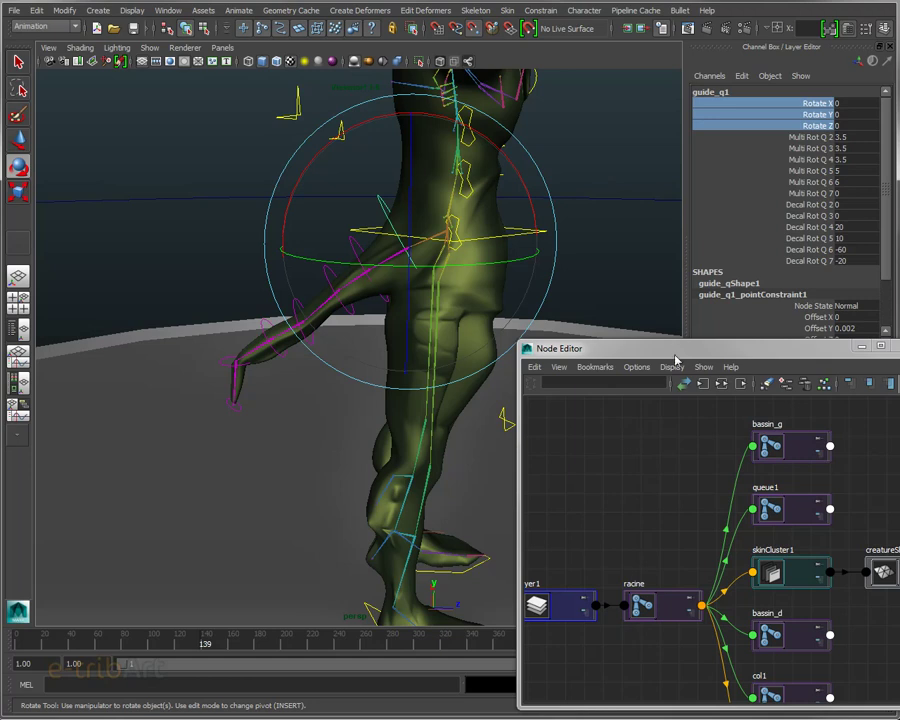
pyautogui.moveTo(675, 357); pyautogui.dragTo(634, 359)
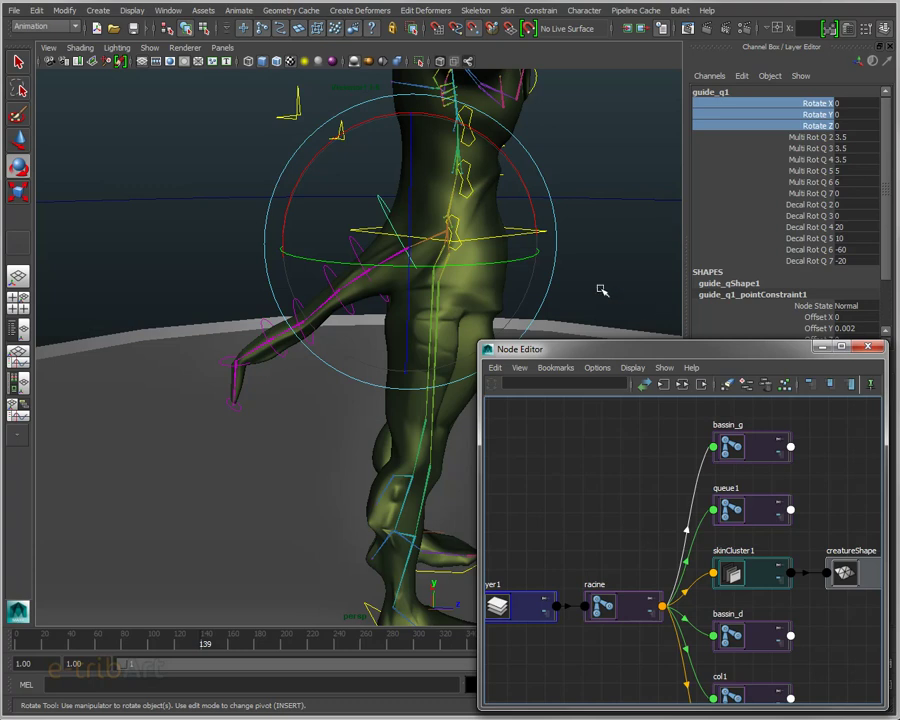
# Orbit and dolly around the character, then select Multi Rot Q 2–7 together in the Channel Box.
pyautogui.keyDown('alt'); pyautogui.moveTo(579, 253); pyautogui.dragTo(499, 254); pyautogui.keyUp('alt')
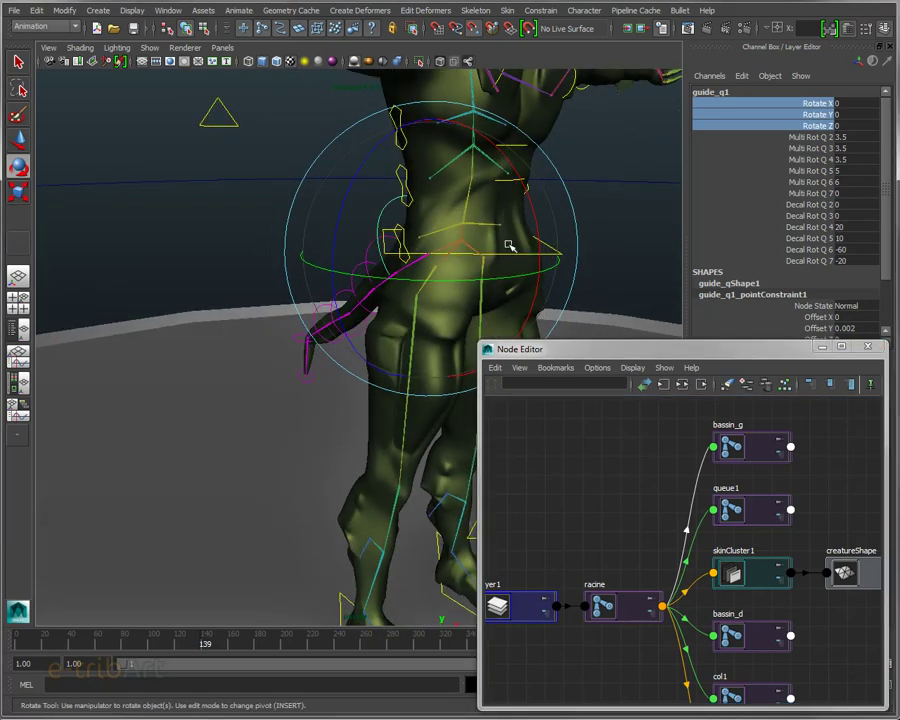
pyautogui.scroll(-2, 508, 245)
pyautogui.scroll(-2, 509, 246)
pyautogui.scroll(-2, 510, 246)
pyautogui.moveTo(463, 349)
pyautogui.keyDown('alt'); pyautogui.mouseDown()
pyautogui.moveTo(466, 300)
pyautogui.moveTo(440, 270)
pyautogui.moveTo(462, 278)
pyautogui.mouseUp(); pyautogui.keyUp('alt')
pyautogui.scroll(1, 466, 292)
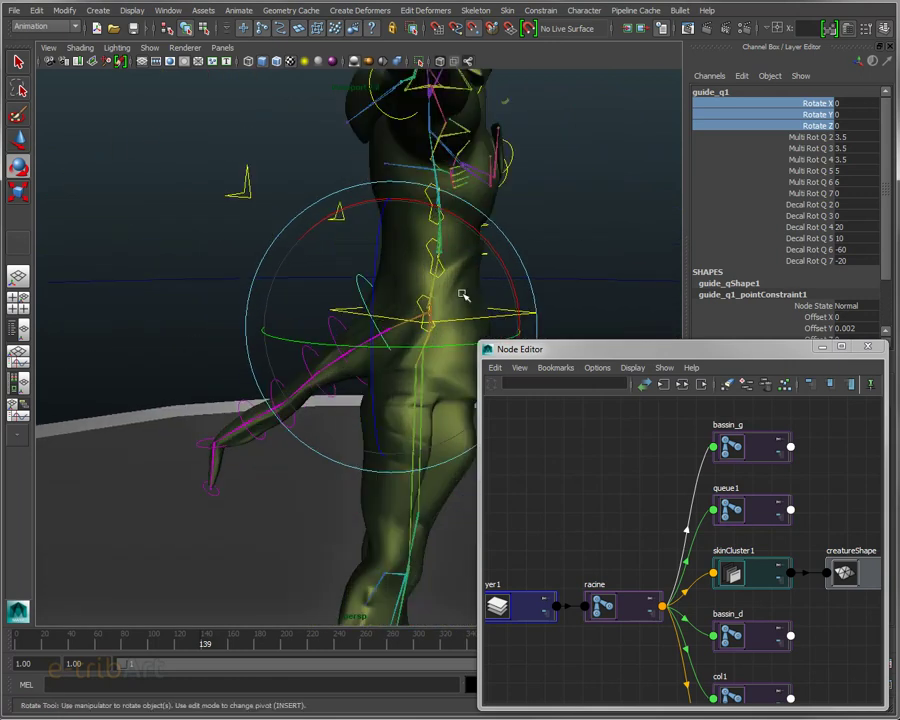
pyautogui.scroll(3, 504, 240)
pyautogui.scroll(2, 502, 242)
pyautogui.keyDown('alt'); pyautogui.moveTo(502, 242); pyautogui.dragTo(482, 256); pyautogui.keyUp('alt')
pyautogui.moveTo(808, 139); pyautogui.dragTo(801, 202)
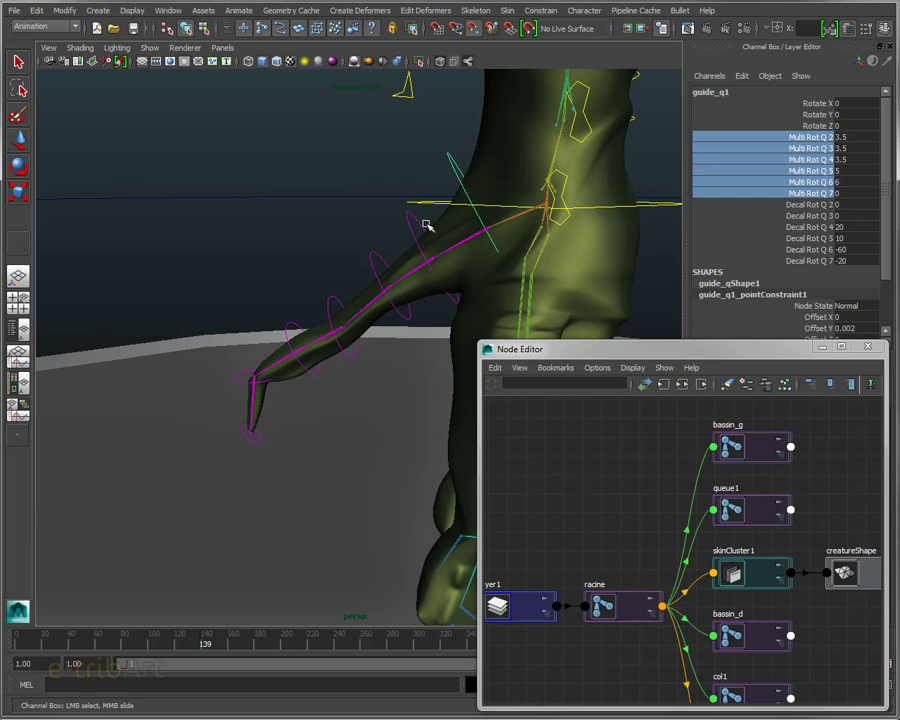
# Set Decal Rot Q 7 and Q 6 to 0 and test-rotate guide_q1.
pyautogui.doubleClick(843, 192)
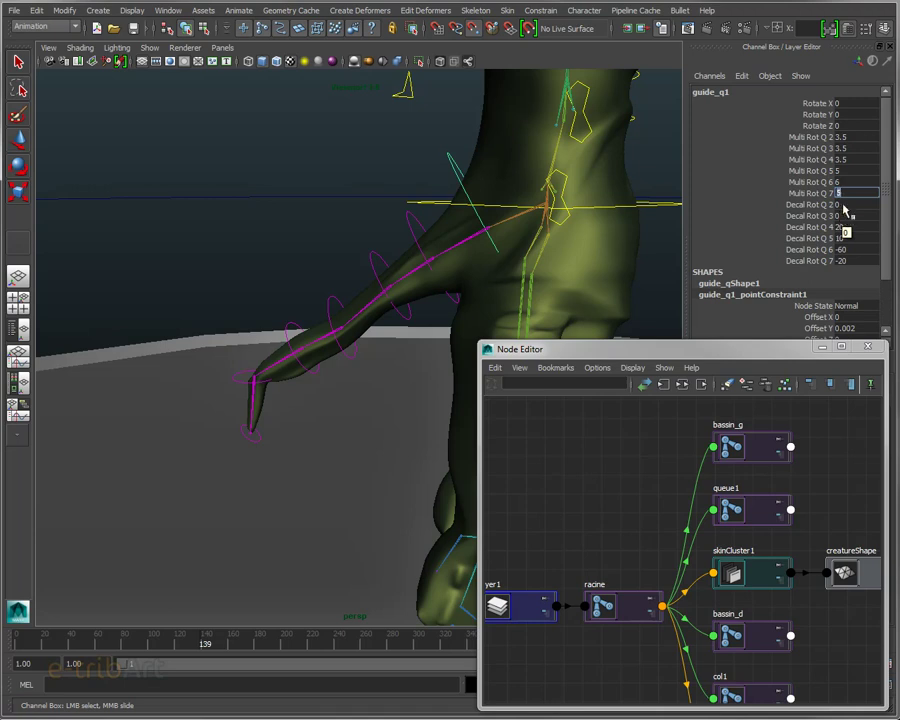
pyautogui.doubleClick(846, 182)
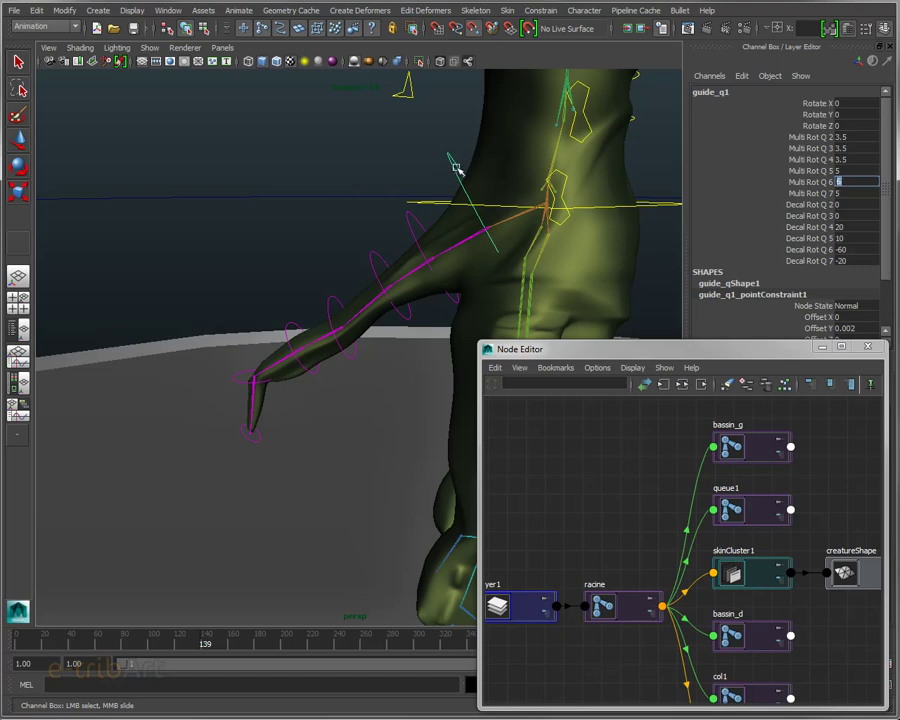
pyautogui.press('e')
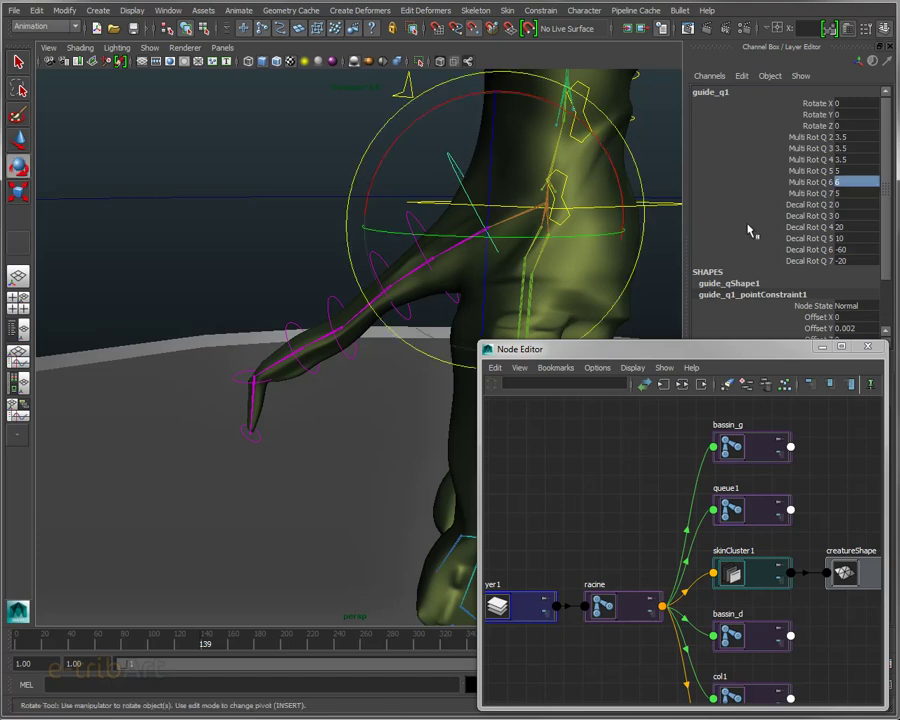
pyautogui.doubleClick(843, 260)
pyautogui.write('0')
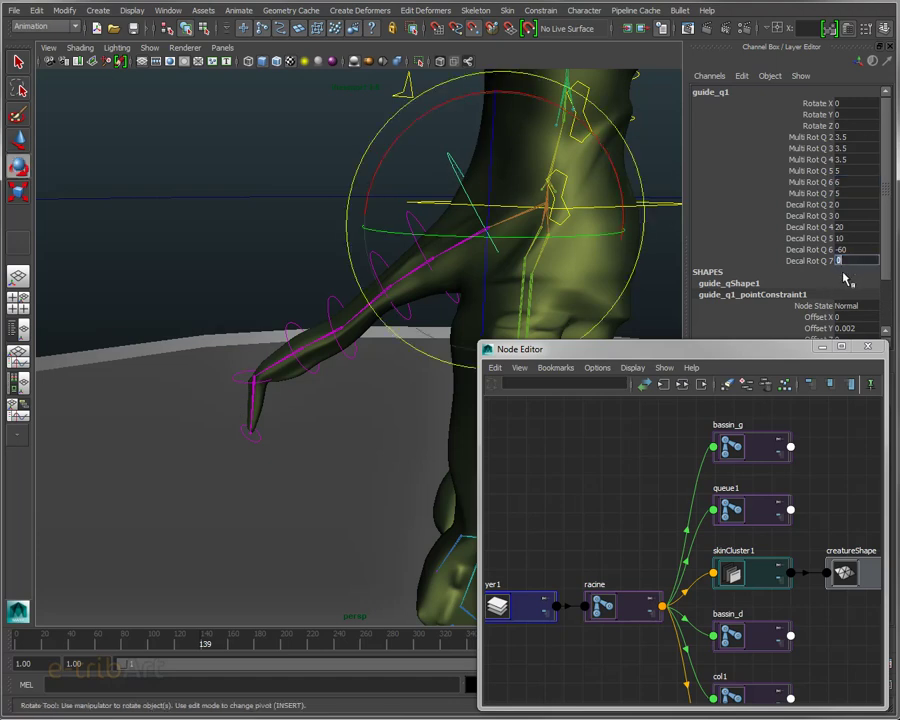
pyautogui.hotkey('shift', 'Tab')
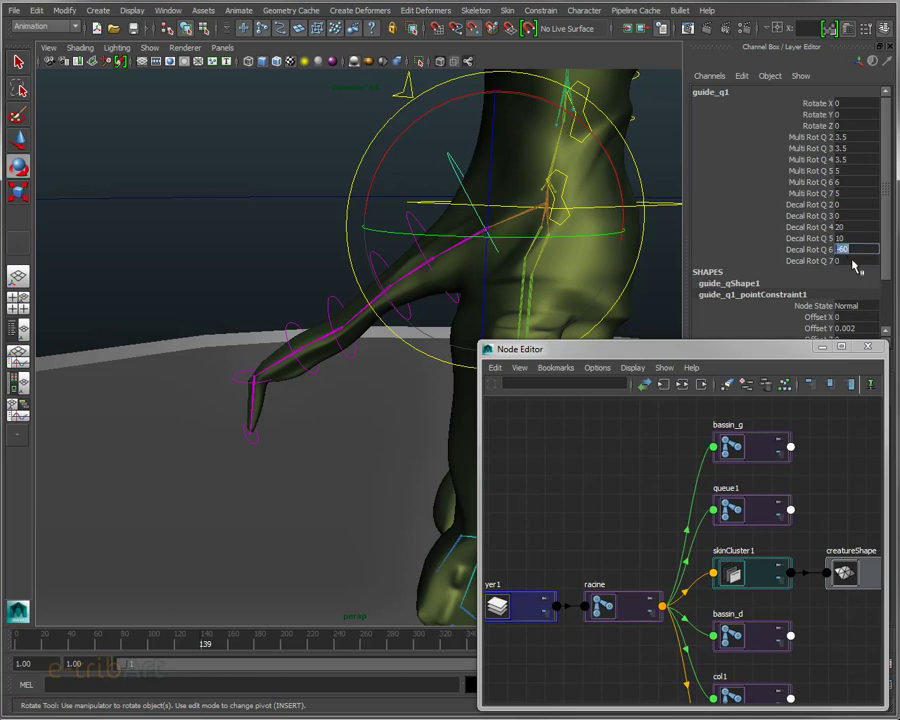
pyautogui.write('0')
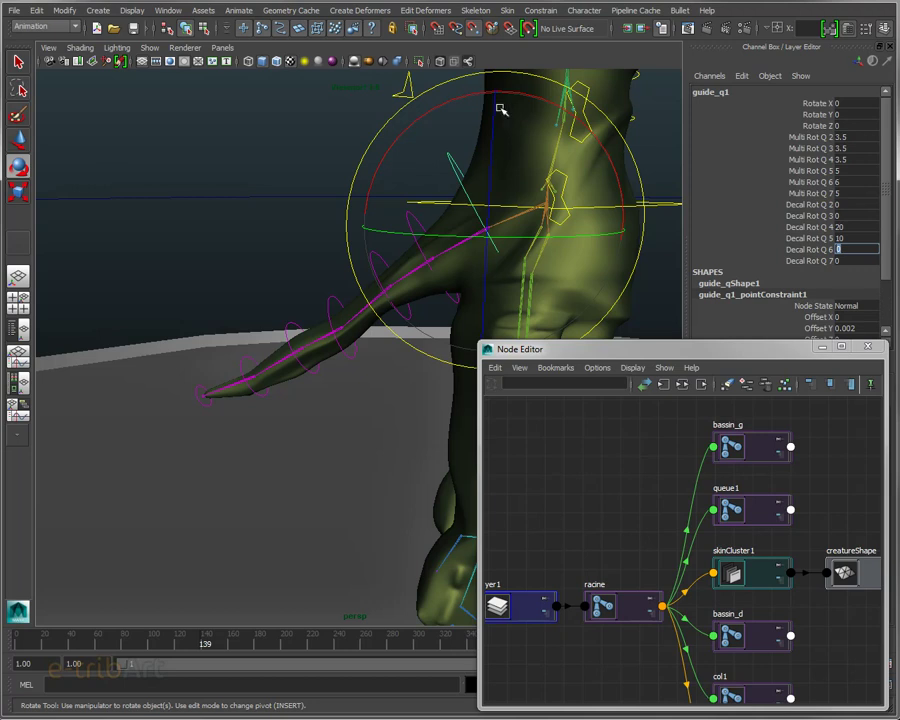
pyautogui.moveTo(489, 96)
pyautogui.mouseDown()
pyautogui.moveTo(508, 94)
pyautogui.moveTo(488, 90)
pyautogui.mouseUp()
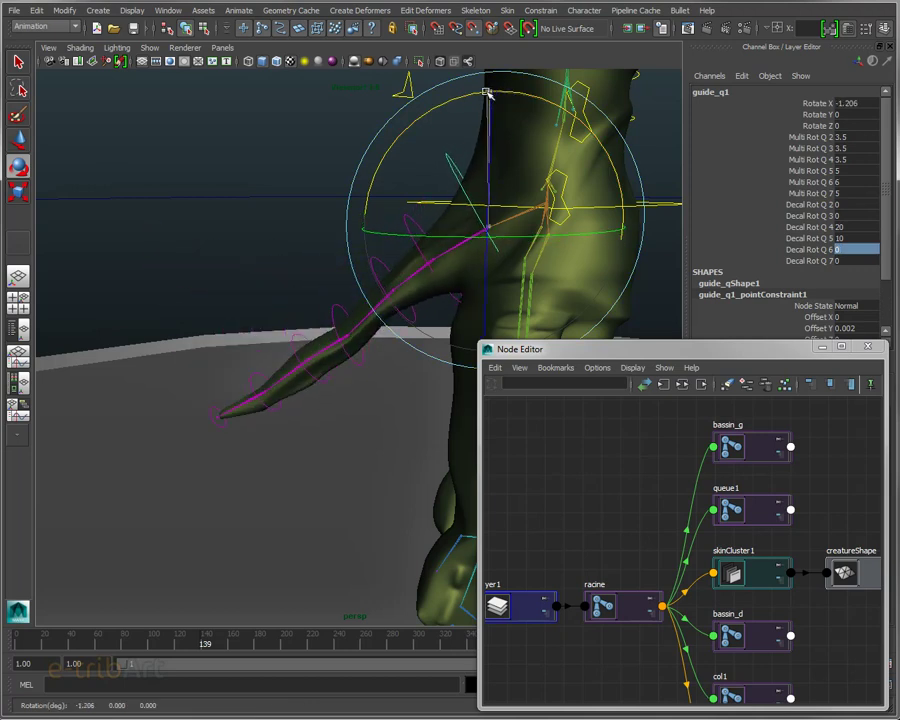
# Set Multi Rot Q 2–7 all to 0 and check the tail with a slight rotation.
pyautogui.moveTo(797, 137); pyautogui.dragTo(789, 196)
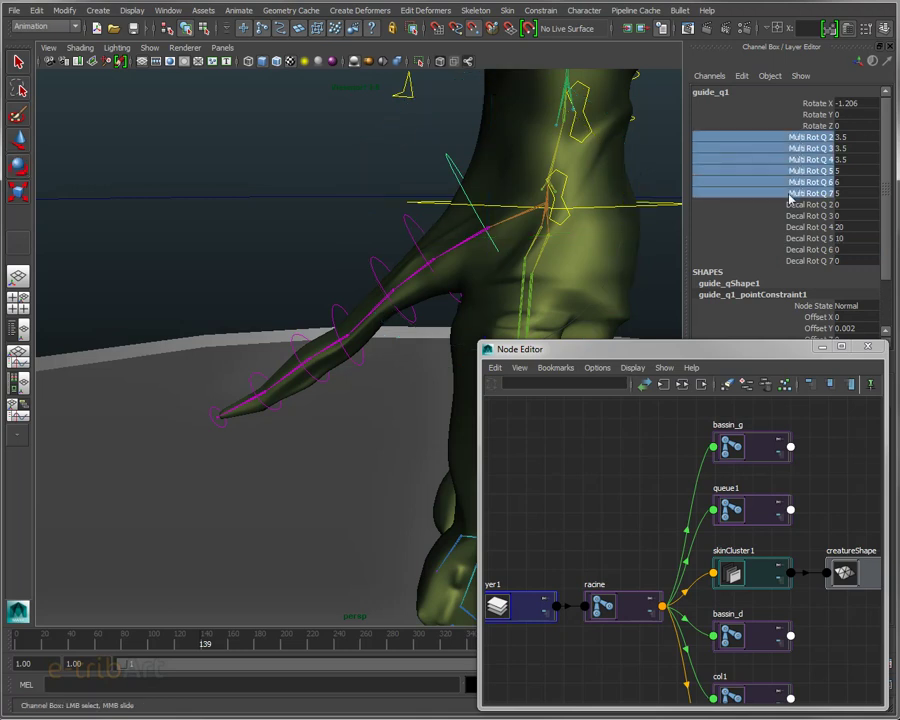
pyautogui.moveTo(847, 138); pyautogui.dragTo(845, 193)
pyautogui.write('5')
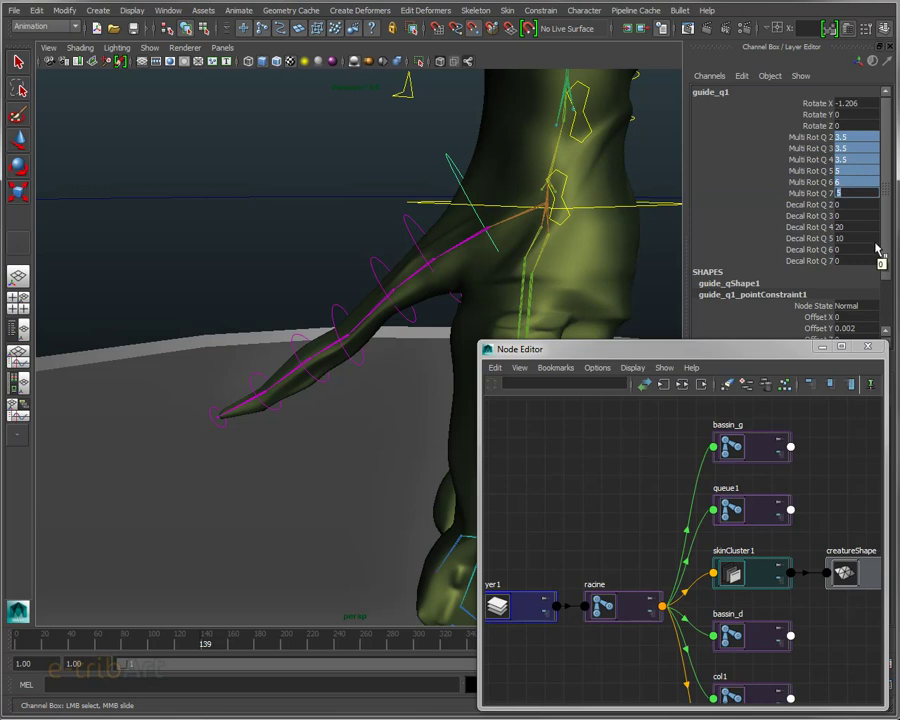
pyautogui.press('Return')
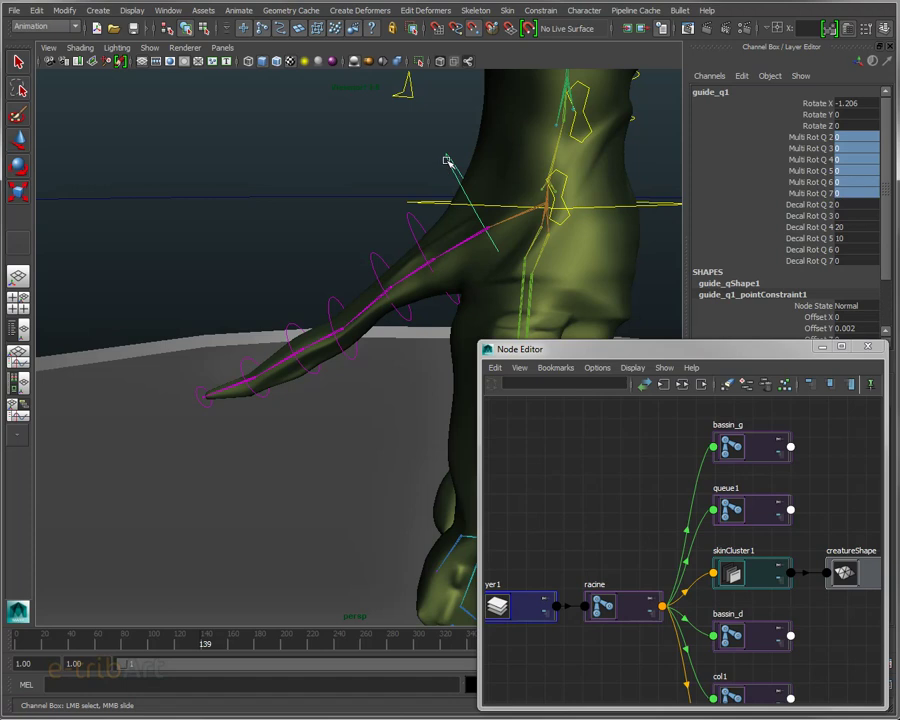
pyautogui.press('e')
pyautogui.moveTo(458, 100)
pyautogui.mouseDown()
pyautogui.moveTo(508, 103)
pyautogui.moveTo(438, 102)
pyautogui.moveTo(468, 100)
pyautogui.moveTo(482, 108)
pyautogui.moveTo(447, 115)
pyautogui.moveTo(502, 124)
pyautogui.moveTo(476, 115)
pyautogui.moveTo(484, 110)
pyautogui.moveTo(450, 116)
pyautogui.moveTo(458, 118)
pyautogui.mouseUp()
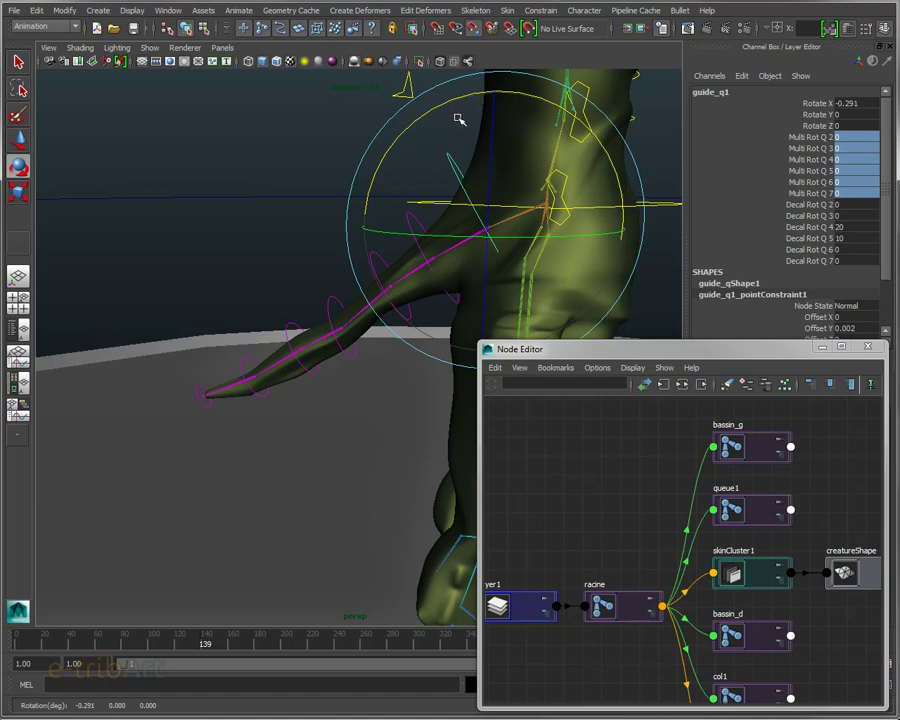
# Set Multi Rot Q 2–7 all to 1 and test-rotate guide_q1 to see the bend.
pyautogui.click(840, 136)
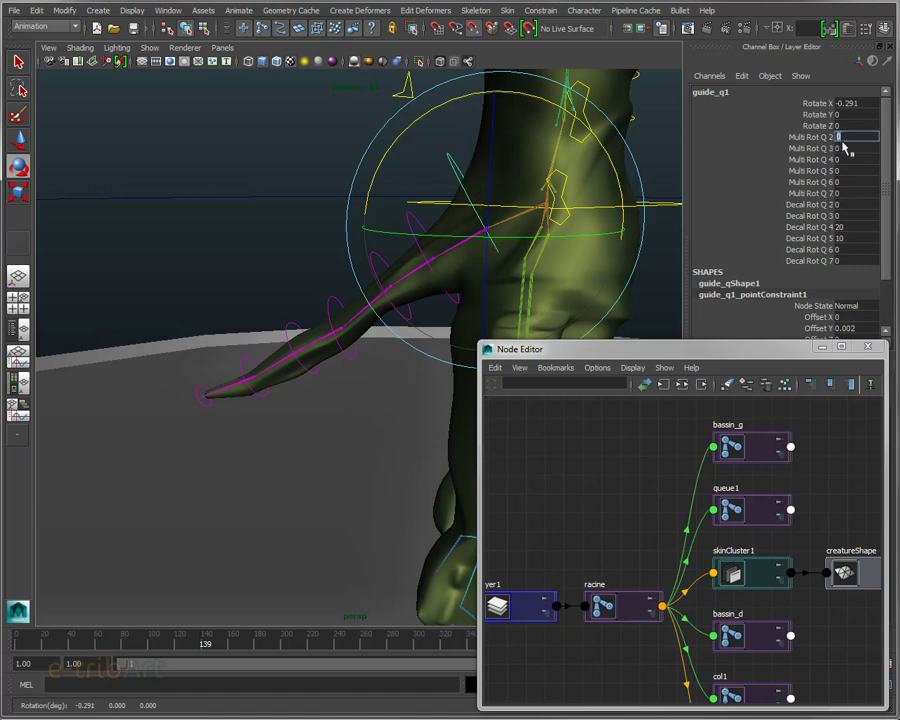
pyautogui.moveTo(840, 139); pyautogui.dragTo(852, 196)
pyautogui.write('1')
pyautogui.press('Return')
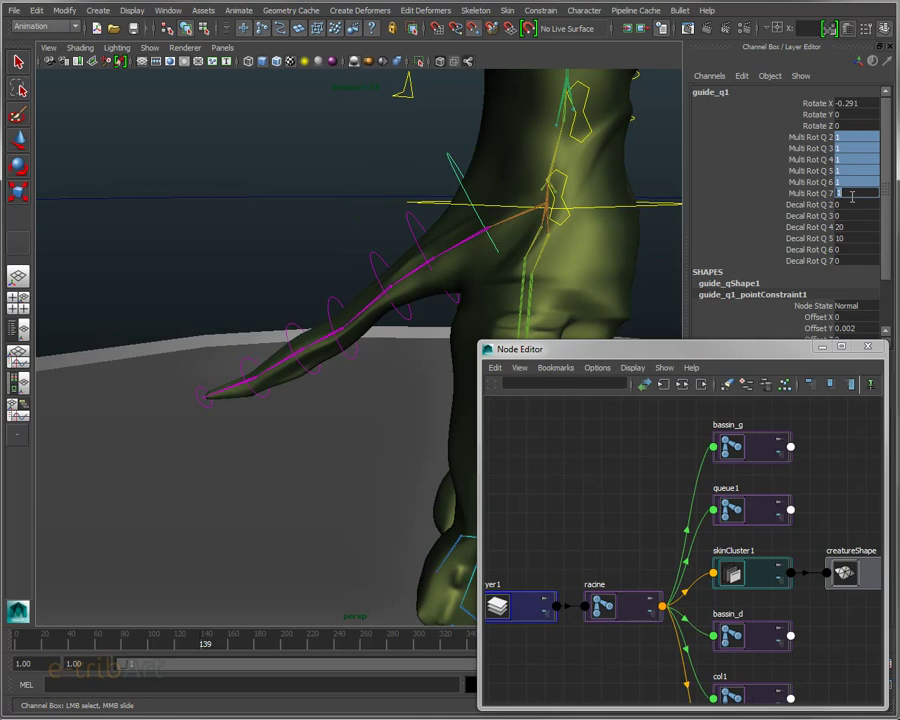
pyautogui.press('e')
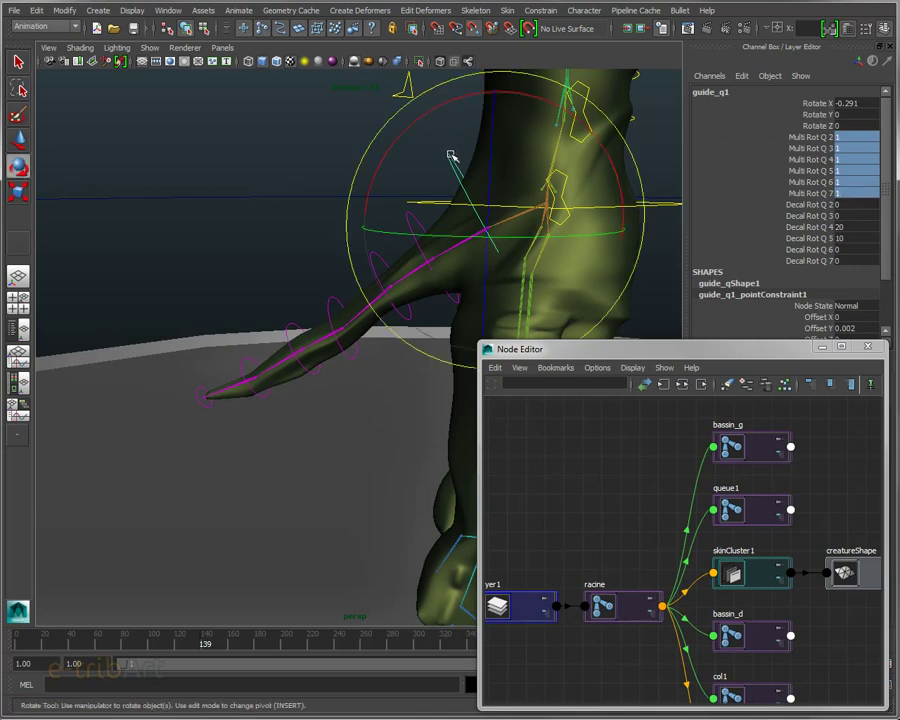
pyautogui.moveTo(474, 92)
pyautogui.mouseDown()
pyautogui.moveTo(508, 96)
pyautogui.moveTo(474, 98)
pyautogui.mouseUp()
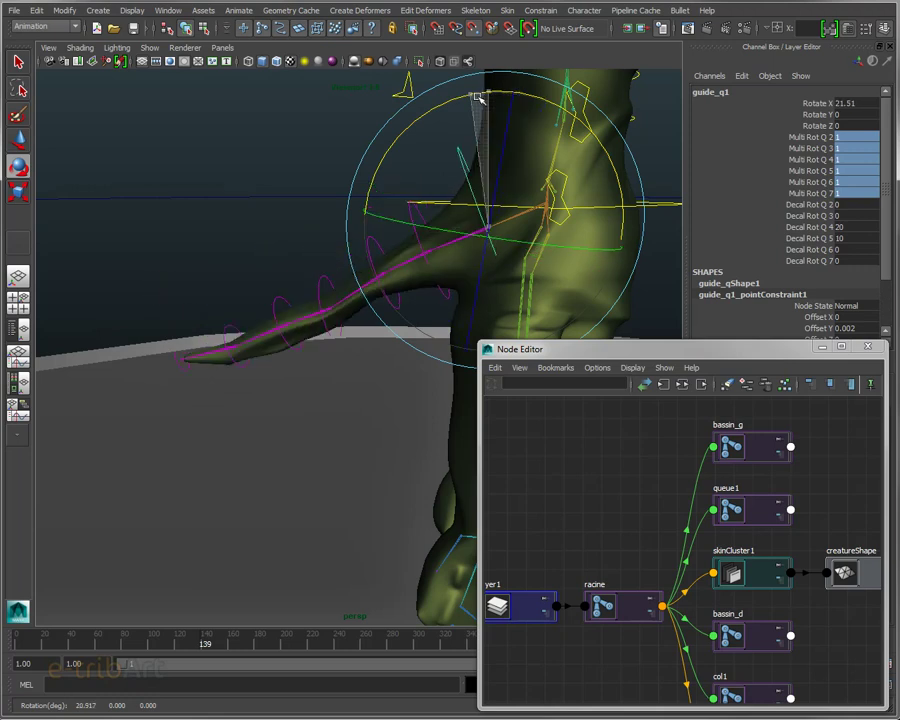
# Enter ramping multipliers 2, 3, 4, 5, 6, 7 into Multi Rot Q 2–7.
pyautogui.click(844, 139)
pyautogui.write('2')
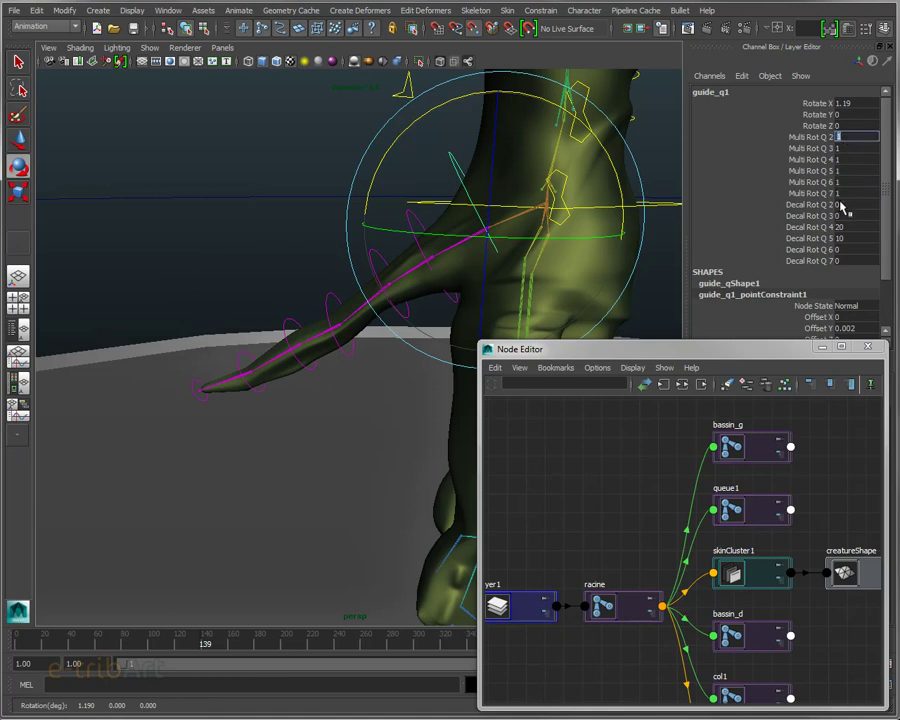
pyautogui.click(857, 149)
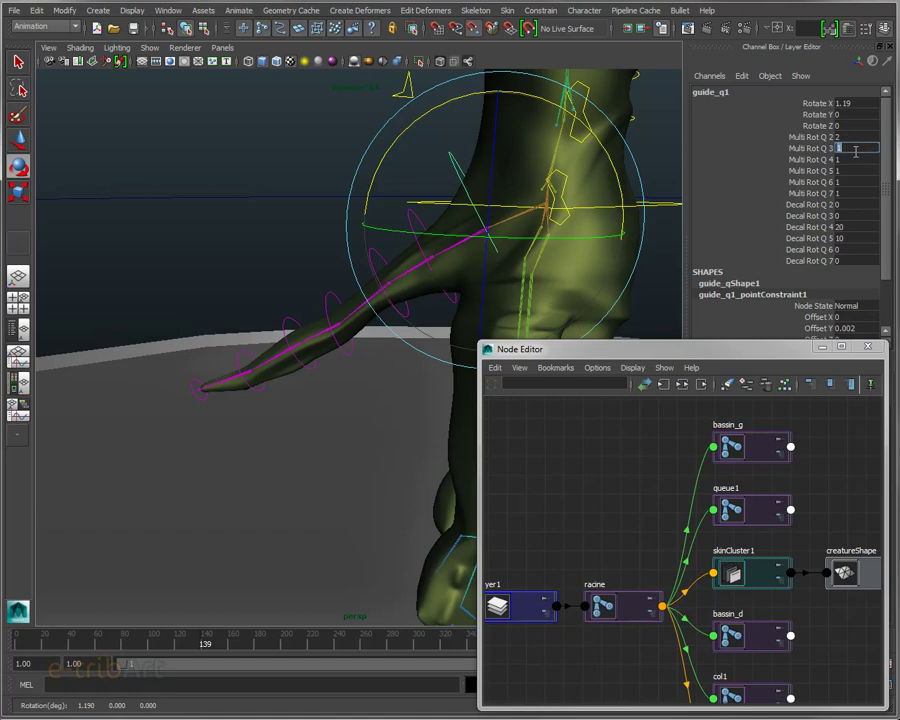
pyautogui.write('3')
pyautogui.click(850, 160)
pyautogui.write('4')
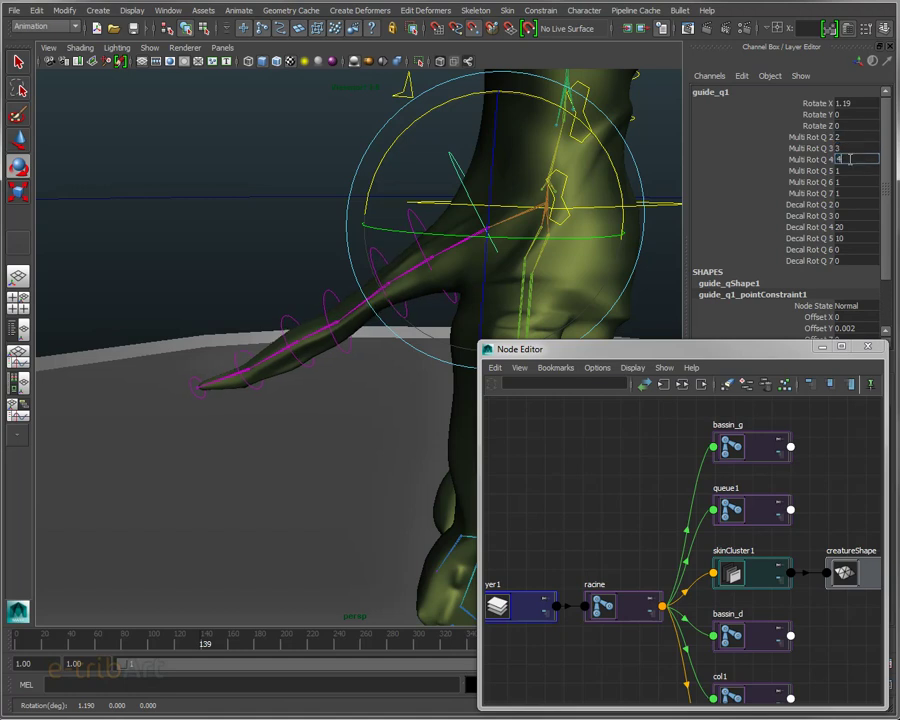
pyautogui.click(850, 171)
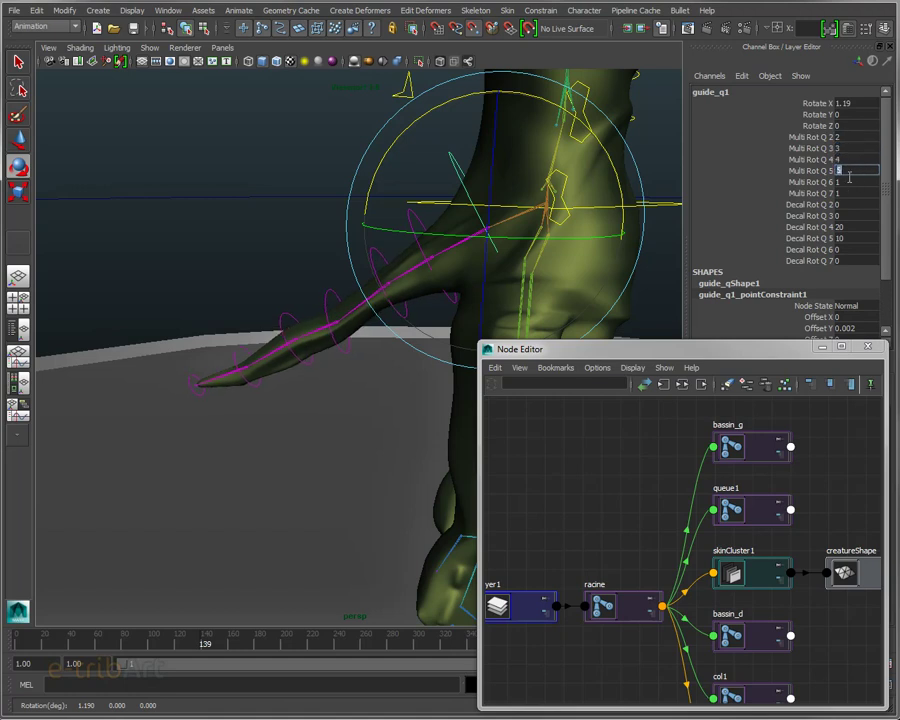
pyautogui.click(848, 182)
pyautogui.click(843, 193)
pyautogui.write('7')
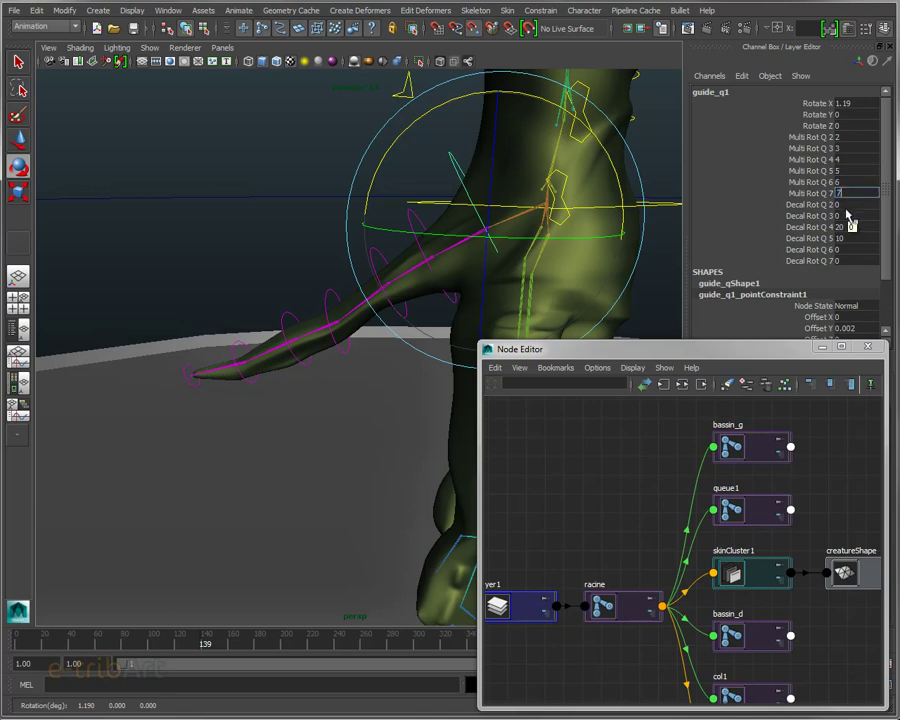
# Test the graduated tail bend by swinging guide_q1 down and back near horizontal.
pyautogui.moveTo(430, 112)
pyautogui.mouseDown()
pyautogui.moveTo(458, 100)
pyautogui.moveTo(466, 110)
pyautogui.mouseUp()
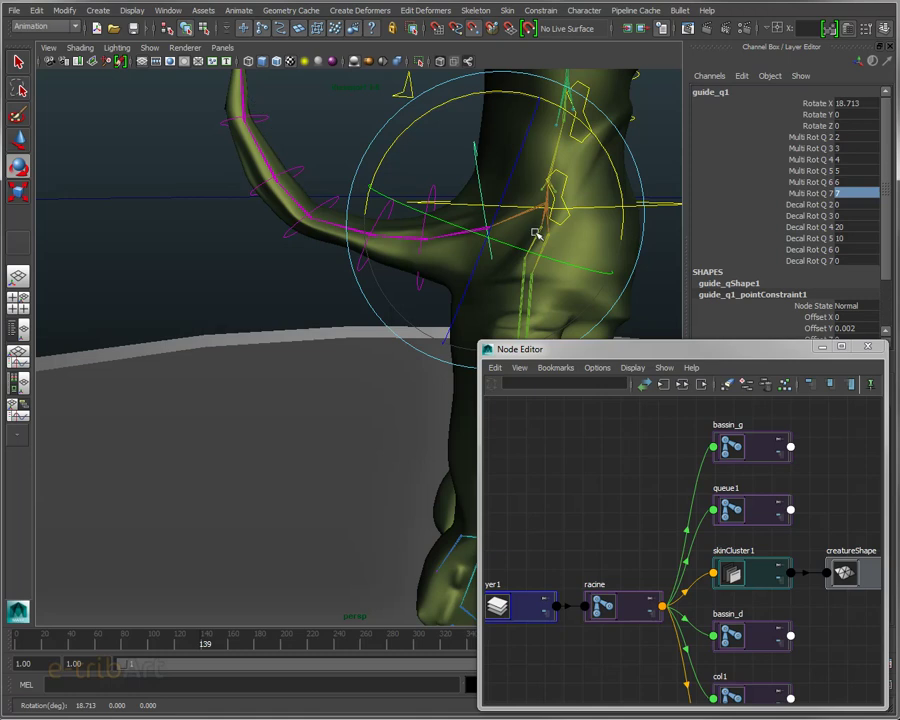
pyautogui.moveTo(488, 90)
pyautogui.mouseDown()
pyautogui.moveTo(406, 121)
pyautogui.moveTo(508, 118)
pyautogui.mouseUp()
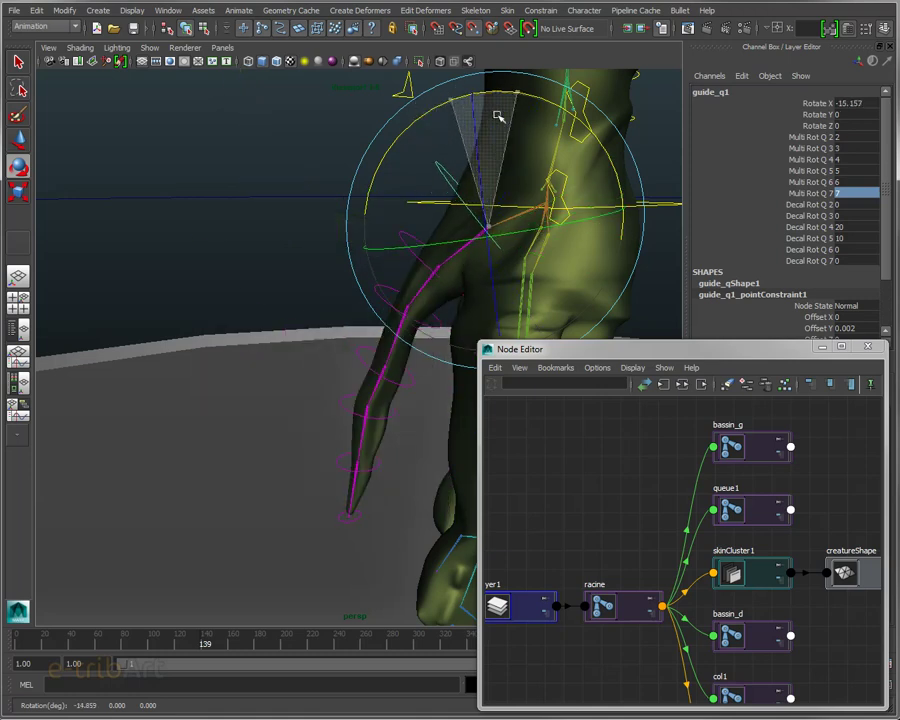
pyautogui.moveTo(508, 118); pyautogui.dragTo(488, 113)
pyautogui.moveTo(481, 238)
pyautogui.keyDown('alt'); pyautogui.mouseDown()
pyautogui.moveTo(500, 256)
pyautogui.moveTo(516, 236)
pyautogui.moveTo(470, 240)
pyautogui.mouseUp(); pyautogui.keyUp('alt')
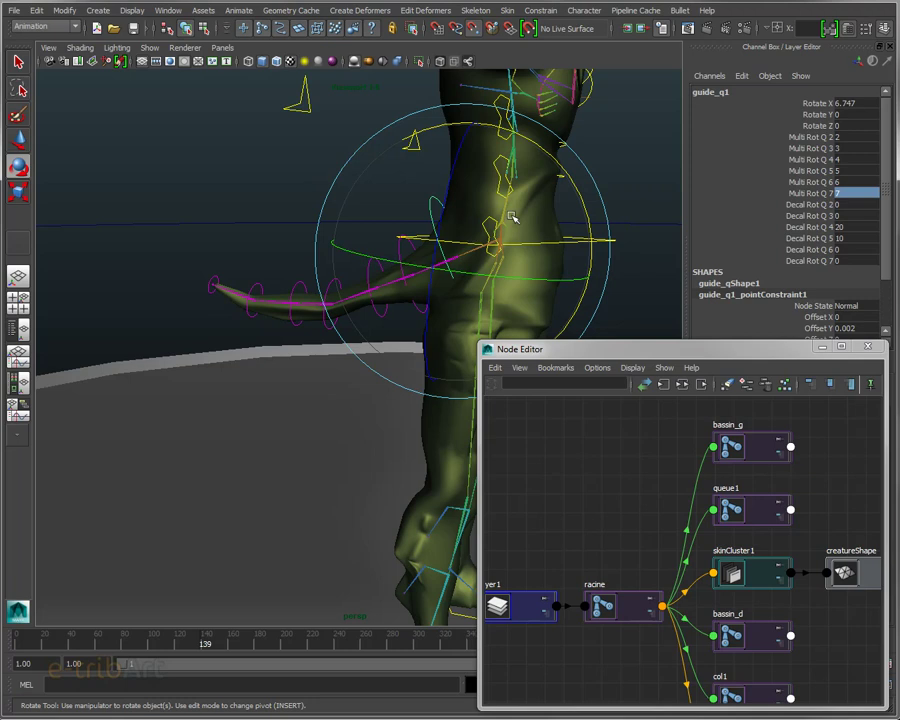
pyautogui.moveTo(518, 225)
pyautogui.keyDown('alt'); pyautogui.mouseDown()
pyautogui.moveTo(436, 236)
pyautogui.moveTo(476, 244)
pyautogui.mouseUp(); pyautogui.keyUp('alt')
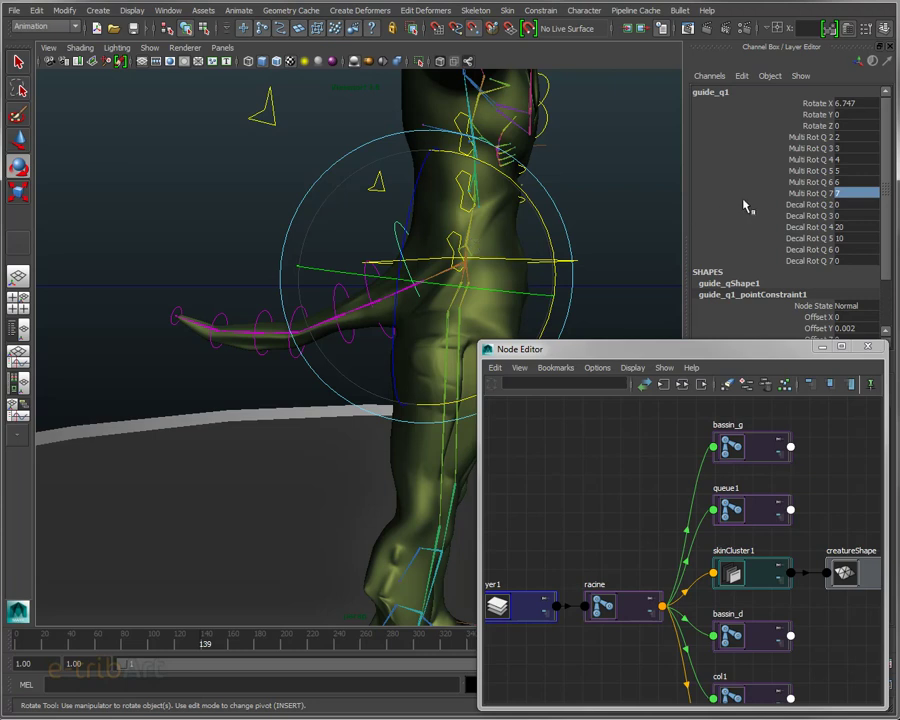
# Select the Multi Rot Q 2–7 channels and values, then re-angle the view along the tail.
pyautogui.moveTo(803, 140)
pyautogui.mouseDown()
pyautogui.moveTo(792, 164)
pyautogui.moveTo(796, 195)
pyautogui.mouseUp()
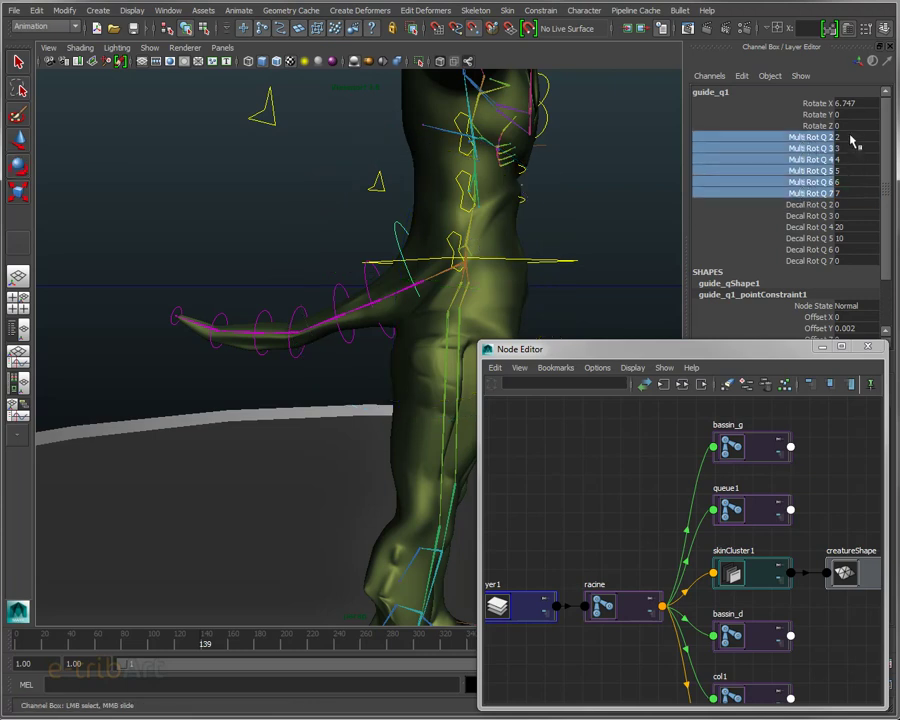
pyautogui.moveTo(854, 140); pyautogui.dragTo(858, 188)
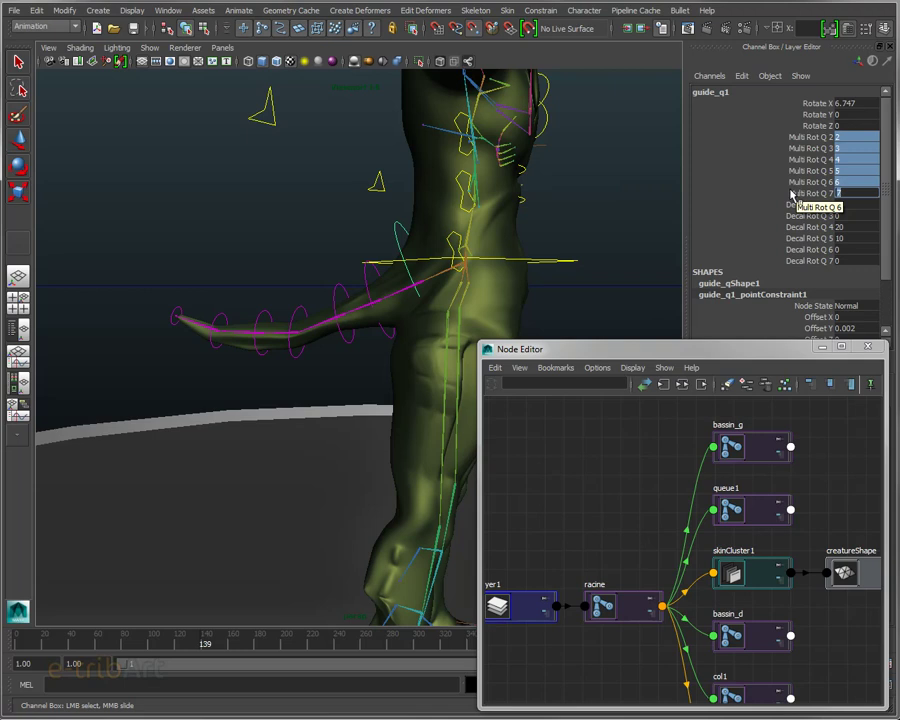
pyautogui.moveTo(538, 246)
pyautogui.keyDown('alt'); pyautogui.mouseDown(button='middle')
pyautogui.moveTo(552, 242)
pyautogui.moveTo(576, 196)
pyautogui.mouseUp(button='middle'); pyautogui.keyUp('alt')
pyautogui.keyDown('alt'); pyautogui.moveTo(576, 196); pyautogui.dragTo(552, 207); pyautogui.keyUp('alt')
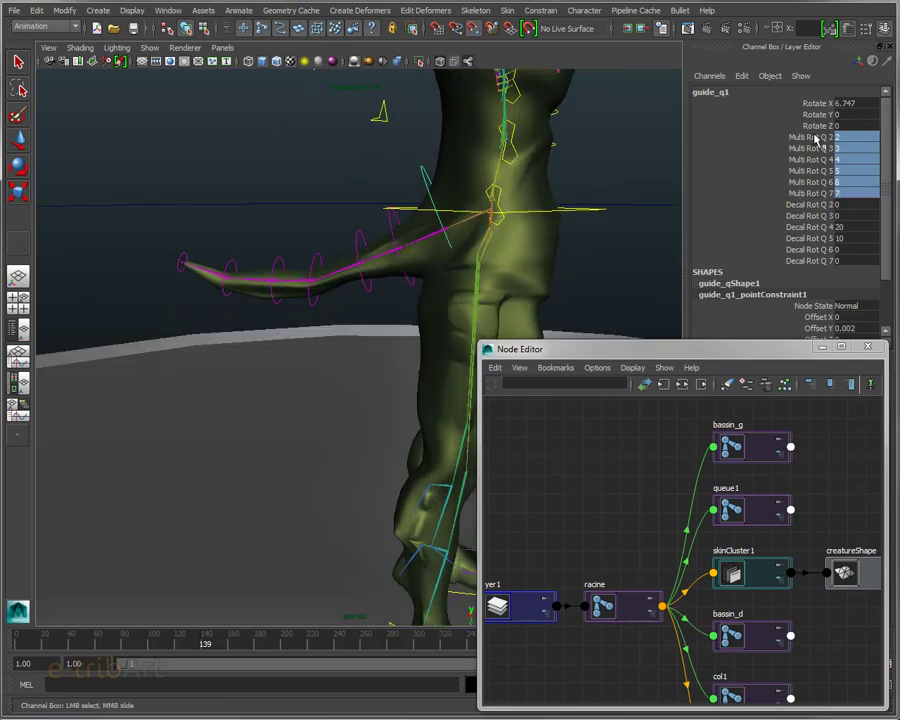
# Reselect Multi Rot Q 2–7, check the Channels menu, and open the Attribute Editor with Ctrl+A.
pyautogui.moveTo(806, 138); pyautogui.dragTo(806, 198)
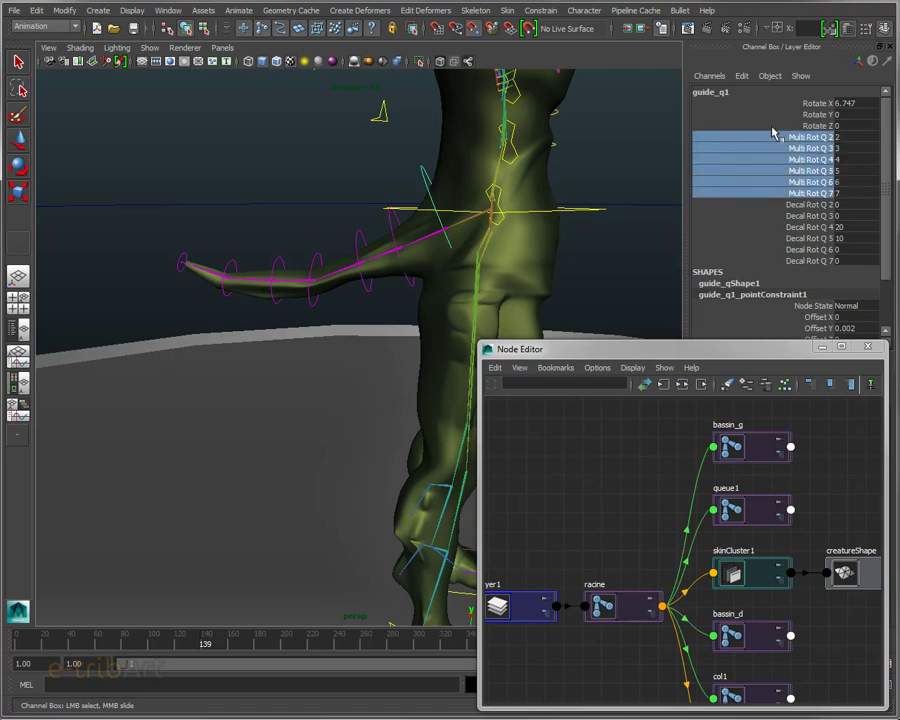
pyautogui.click(743, 77)
pyautogui.click(743, 77)
pyautogui.click(710, 77)
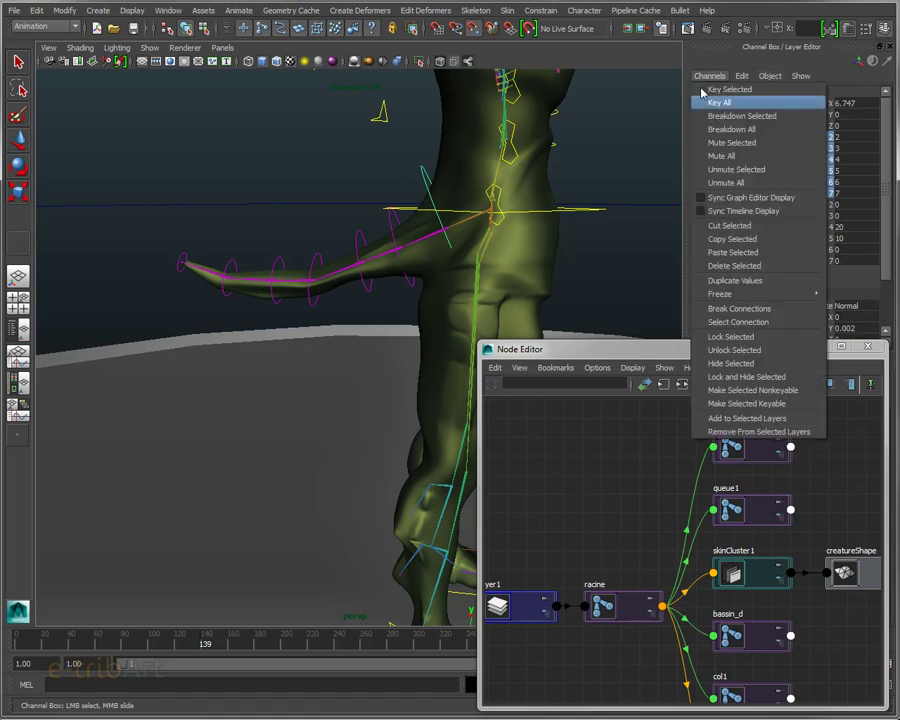
pyautogui.click(729, 89)
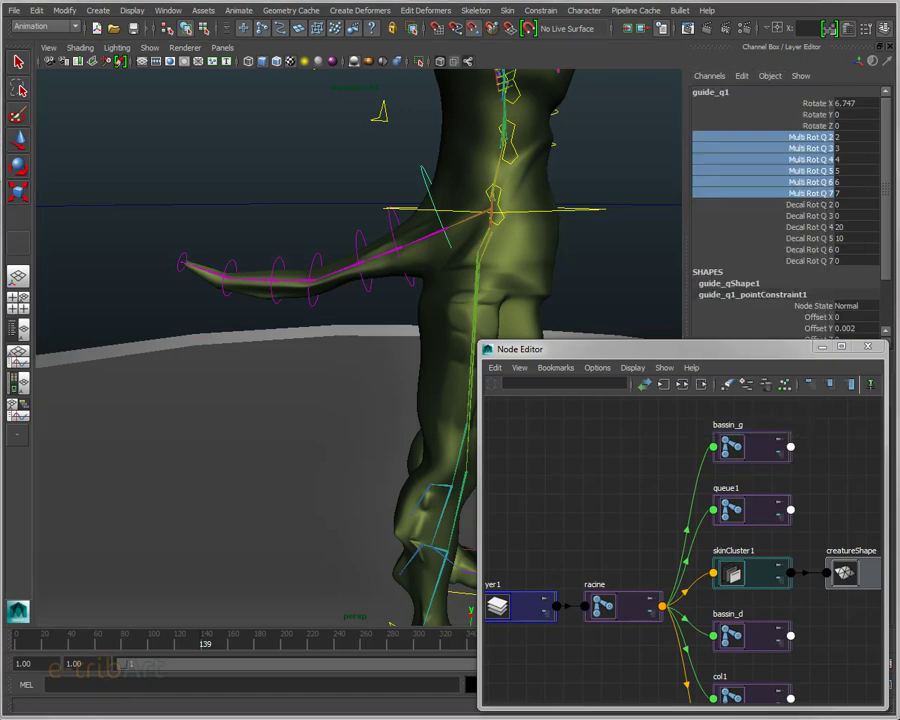
pyautogui.hotkey('ctrl', 'a')
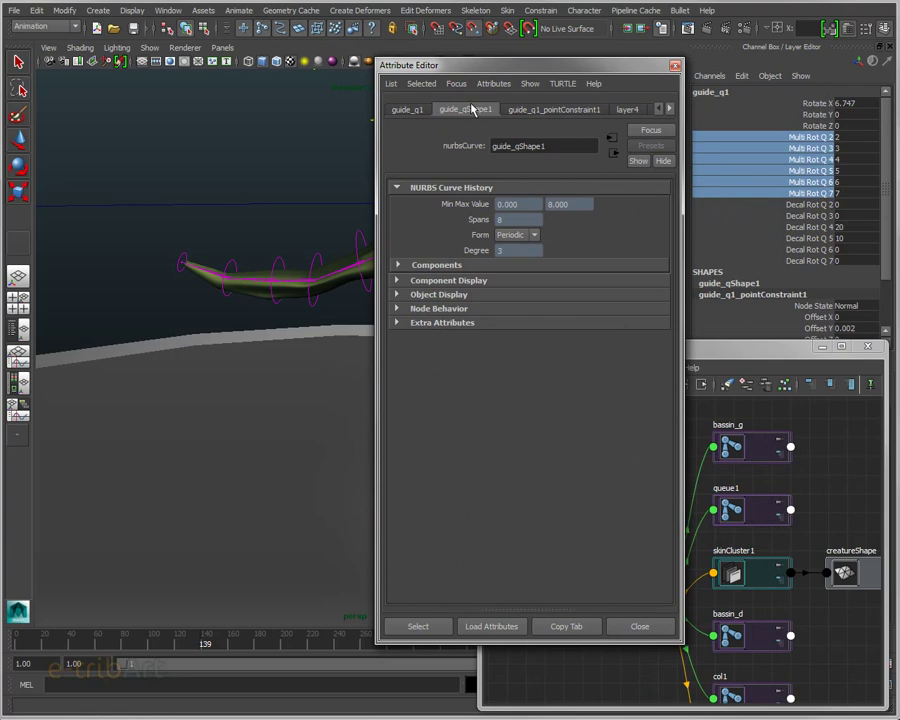
# Show guide_q1's transform with Extra Attributes expanded, opening then cancelling Add Attributes.
pyautogui.click(407, 109)
pyautogui.click(436, 386)
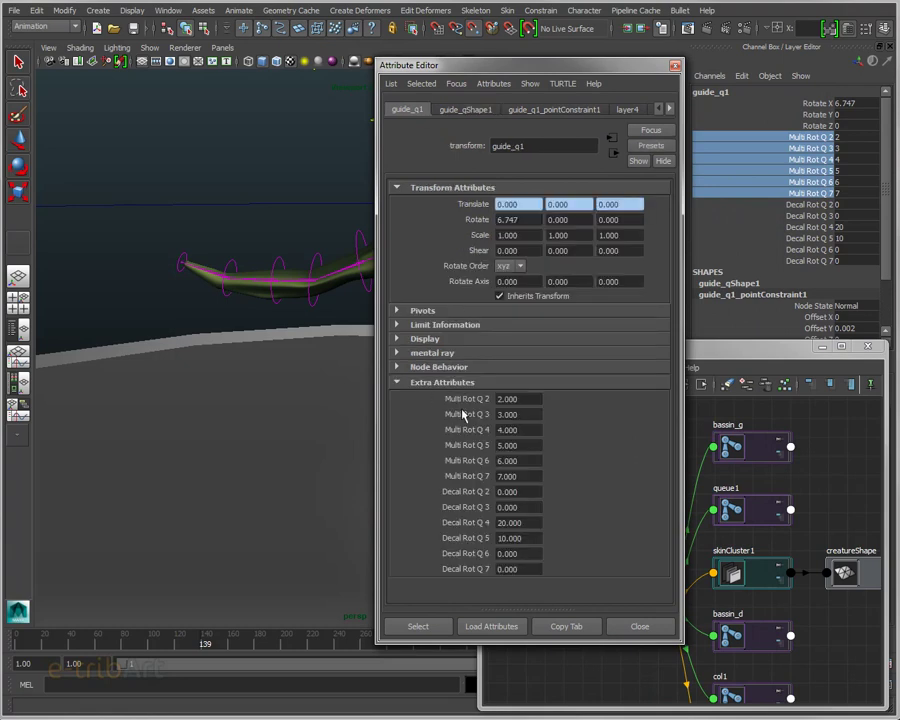
pyautogui.click(484, 84)
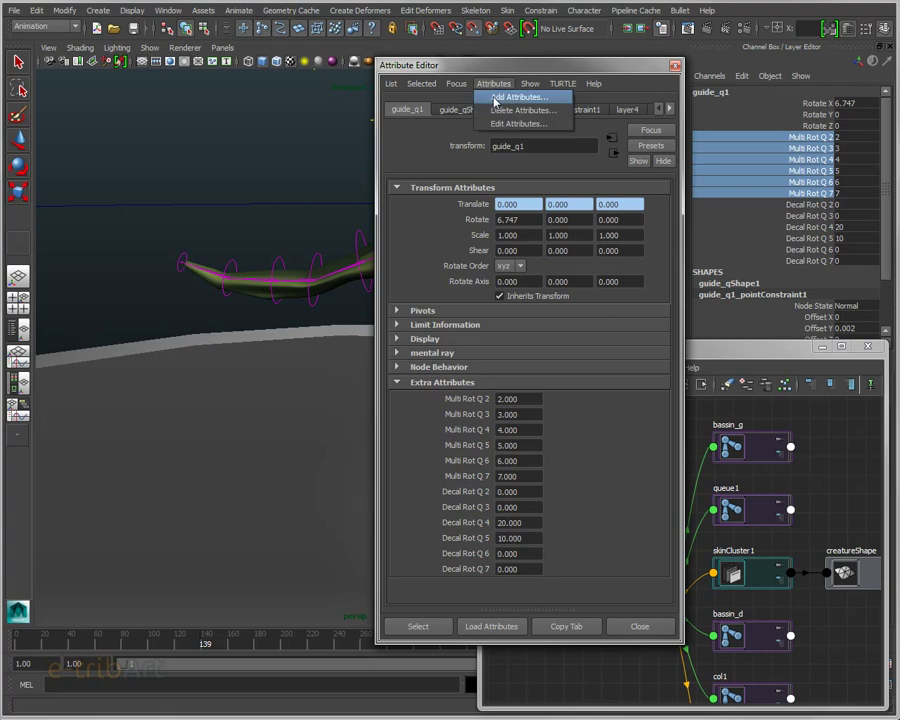
pyautogui.click(492, 98)
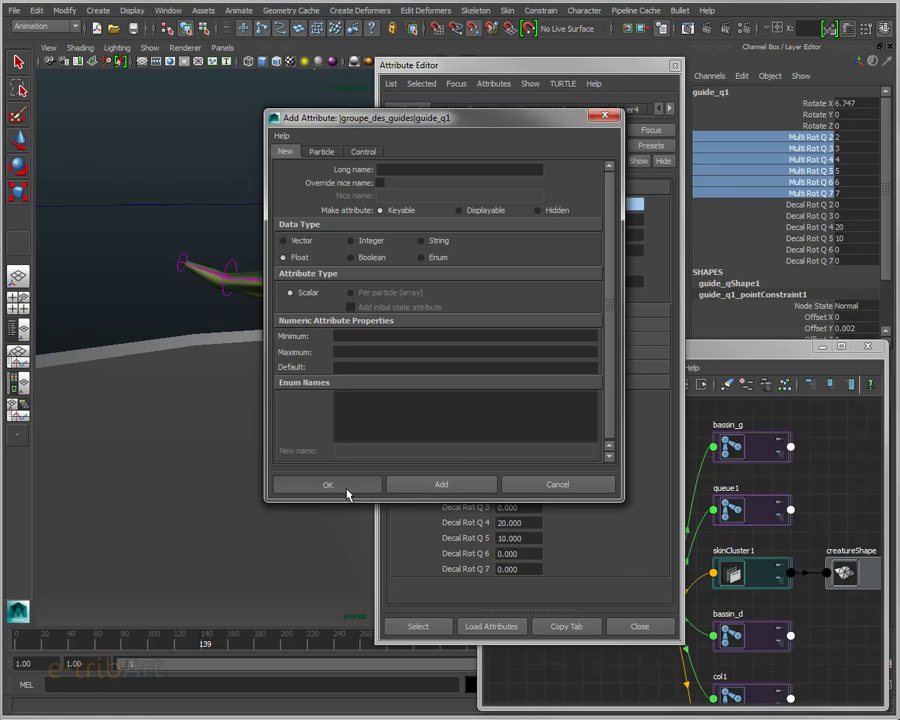
pyautogui.click(528, 486)
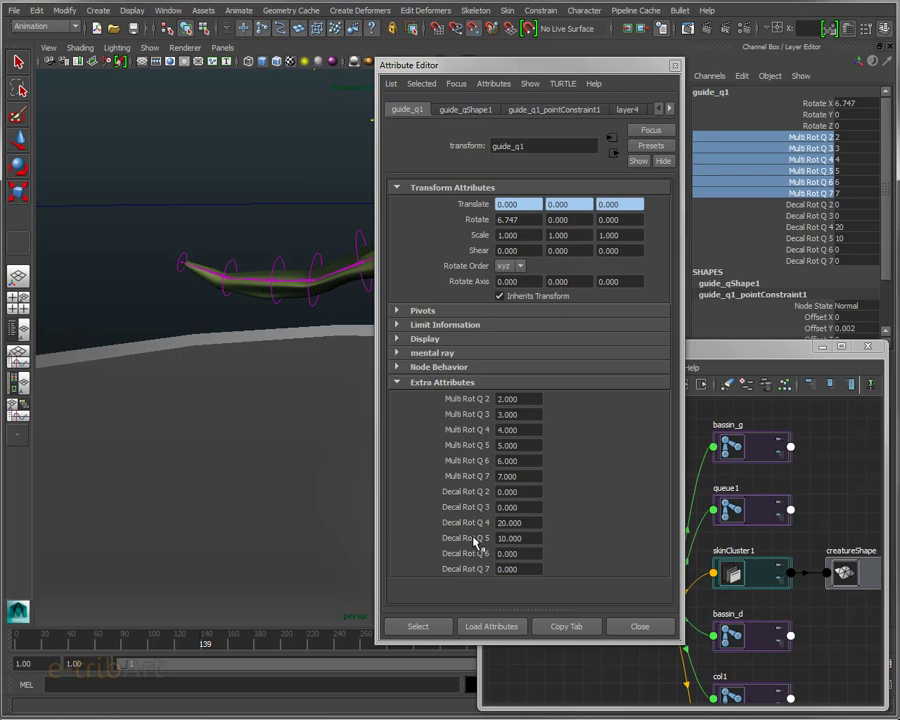
# Move the Attribute Editor aside and set Decal Rot Q 3 to -20.
pyautogui.moveTo(519, 72)
pyautogui.mouseDown()
pyautogui.moveTo(457, 330)
pyautogui.moveTo(484, 343)
pyautogui.mouseUp()
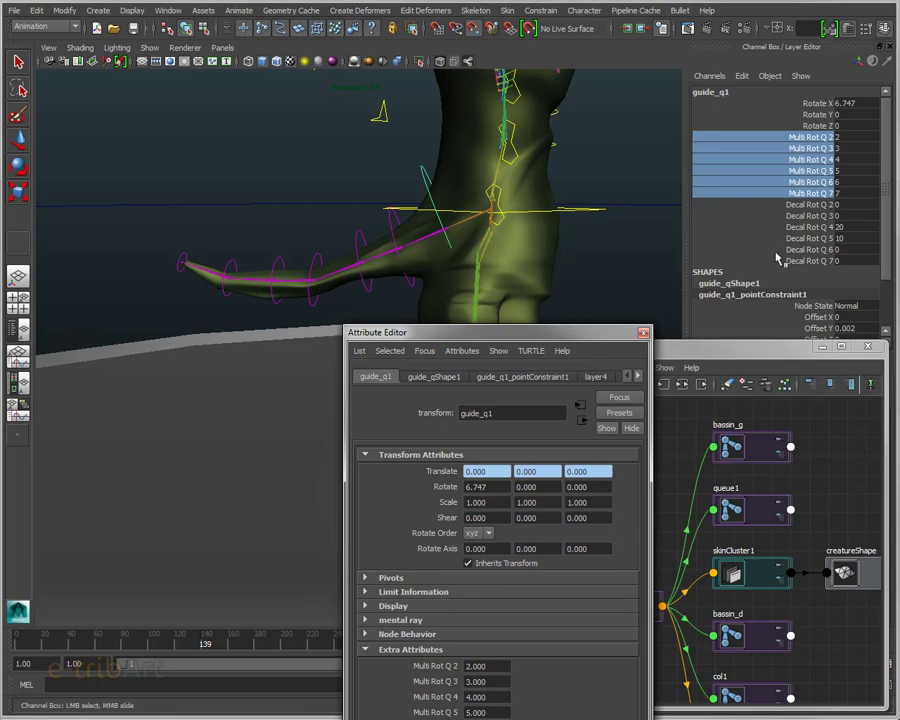
pyautogui.click(848, 204)
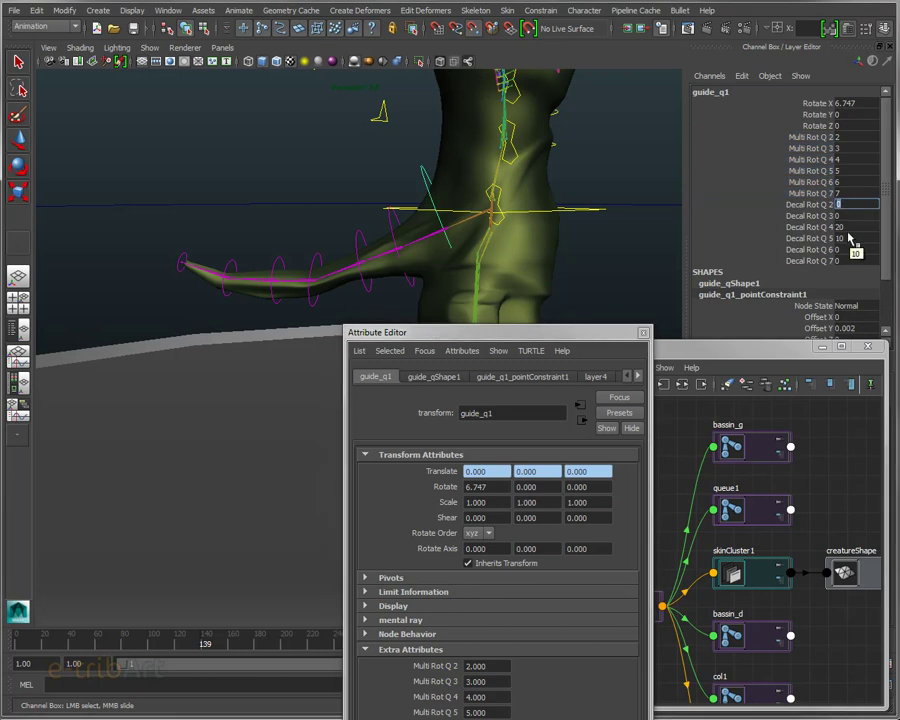
pyautogui.click(858, 206)
pyautogui.click(858, 206)
pyautogui.click(845, 206)
pyautogui.click(845, 206)
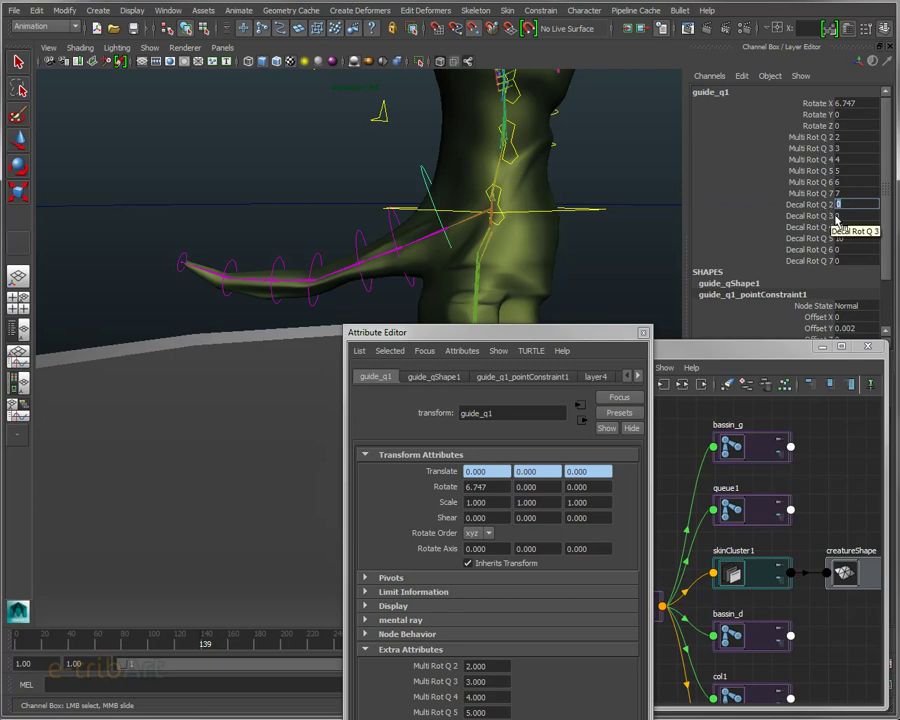
pyautogui.press('Tab')
pyautogui.write('-20')
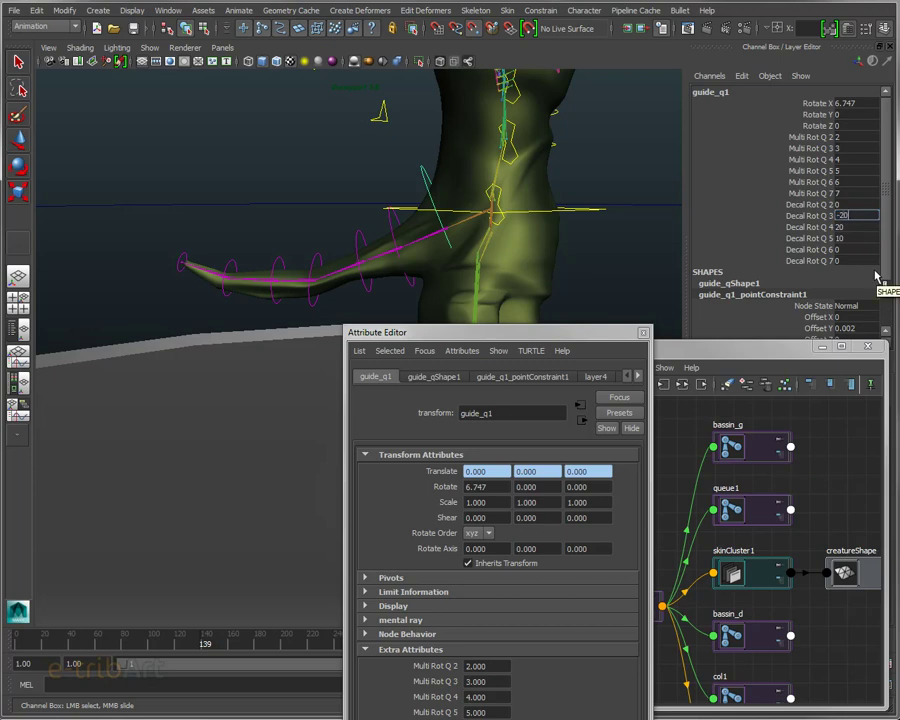
pyautogui.press('Return')
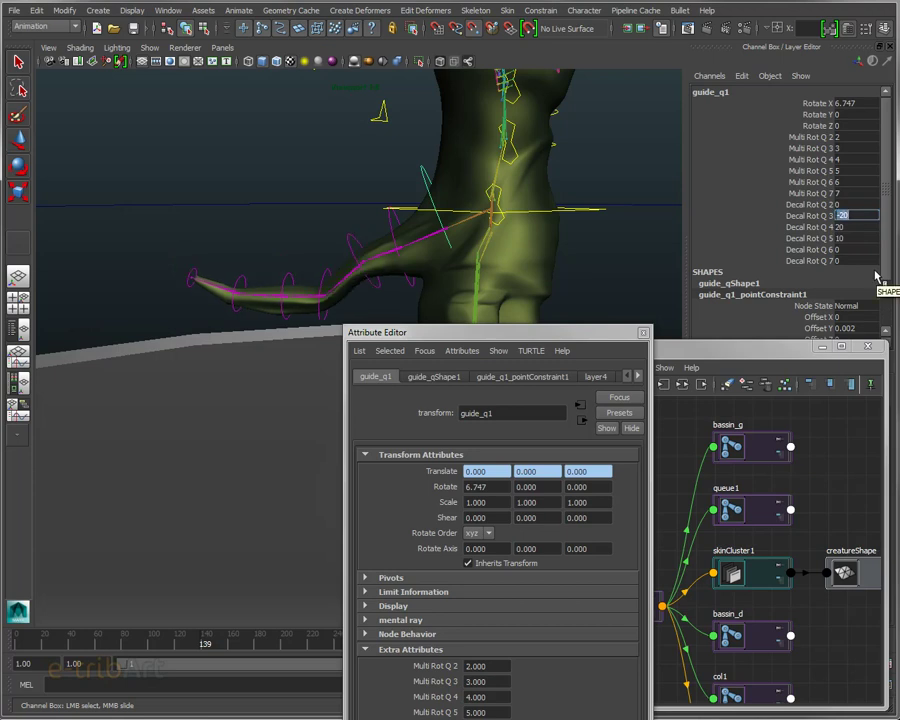
# Re-angle the view and slightly rotate guide_q1 to check the tail bend.
pyautogui.keyDown('alt'); pyautogui.moveTo(262, 184); pyautogui.dragTo(273, 178); pyautogui.keyUp('alt')
pyautogui.keyDown('alt'); pyautogui.moveTo(273, 178); pyautogui.dragTo(397, 237, button='middle'); pyautogui.keyUp('alt')
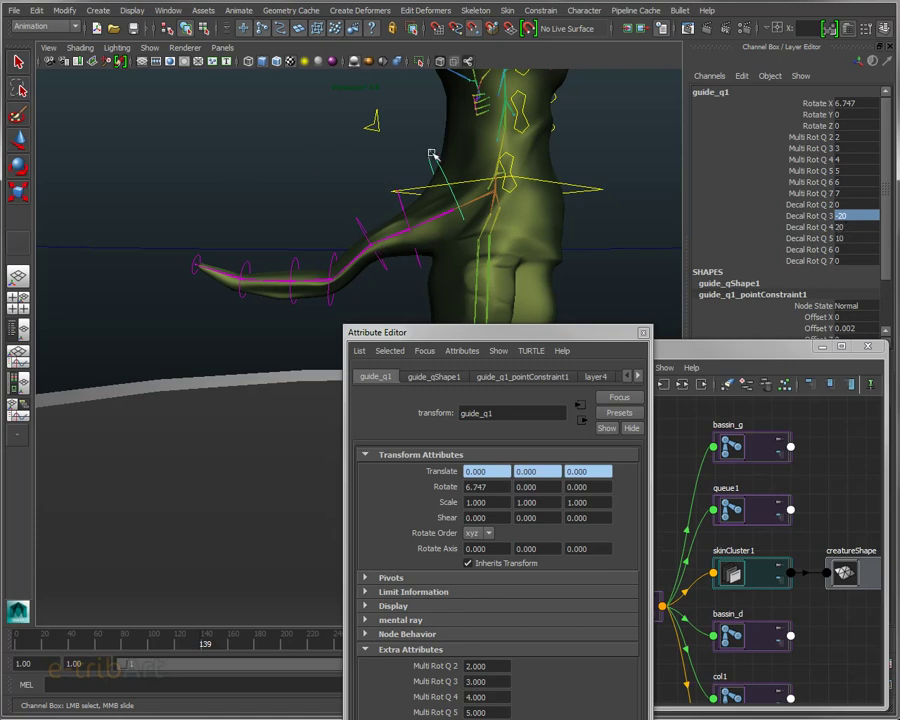
pyautogui.press('e')
pyautogui.moveTo(344, 152)
pyautogui.mouseDown()
pyautogui.moveTo(388, 120)
pyautogui.moveTo(366, 122)
pyautogui.moveTo(348, 160)
pyautogui.moveTo(354, 177)
pyautogui.moveTo(346, 145)
pyautogui.moveTo(350, 160)
pyautogui.mouseUp()
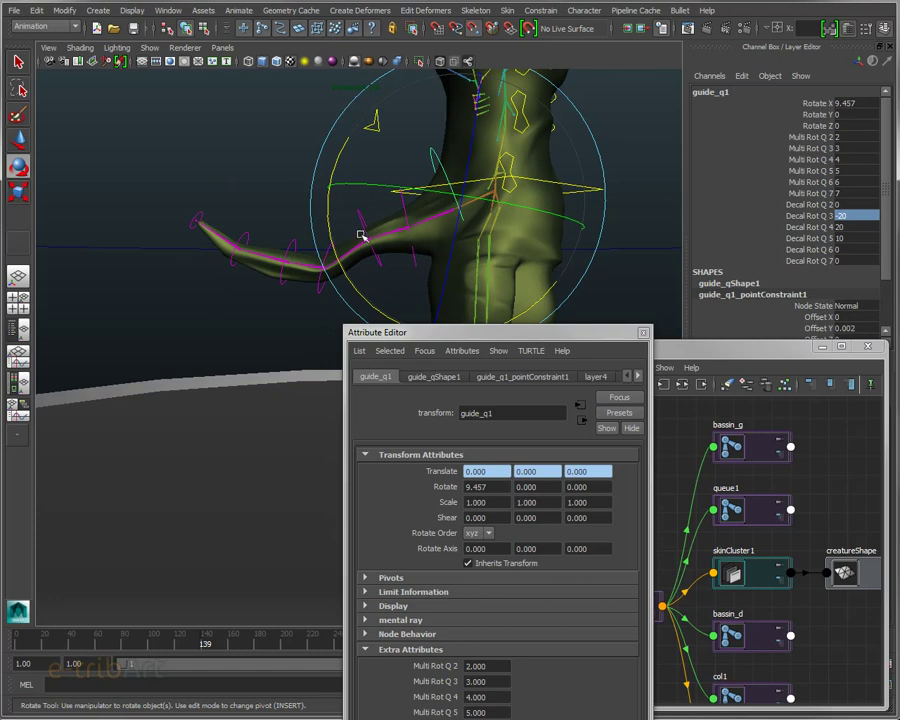
# Set Decal Rot Q 4, 5 and 6 to -10, -10 and -50, then swing the tail to test.
pyautogui.press('Tab')
pyautogui.write('-')
pyautogui.press('Tab')
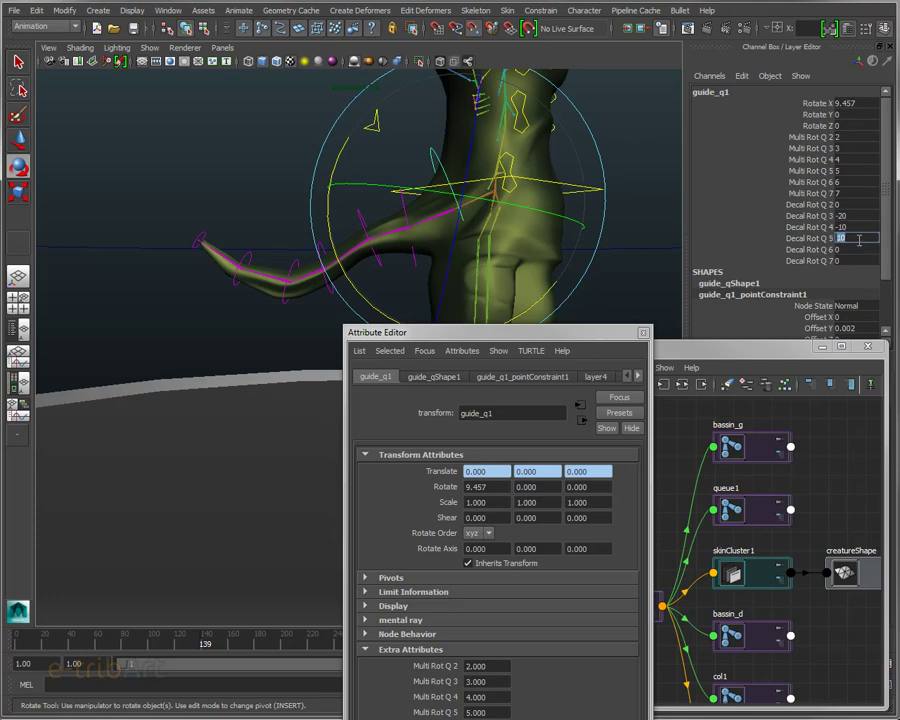
pyautogui.write('-10')
pyautogui.press('Return')
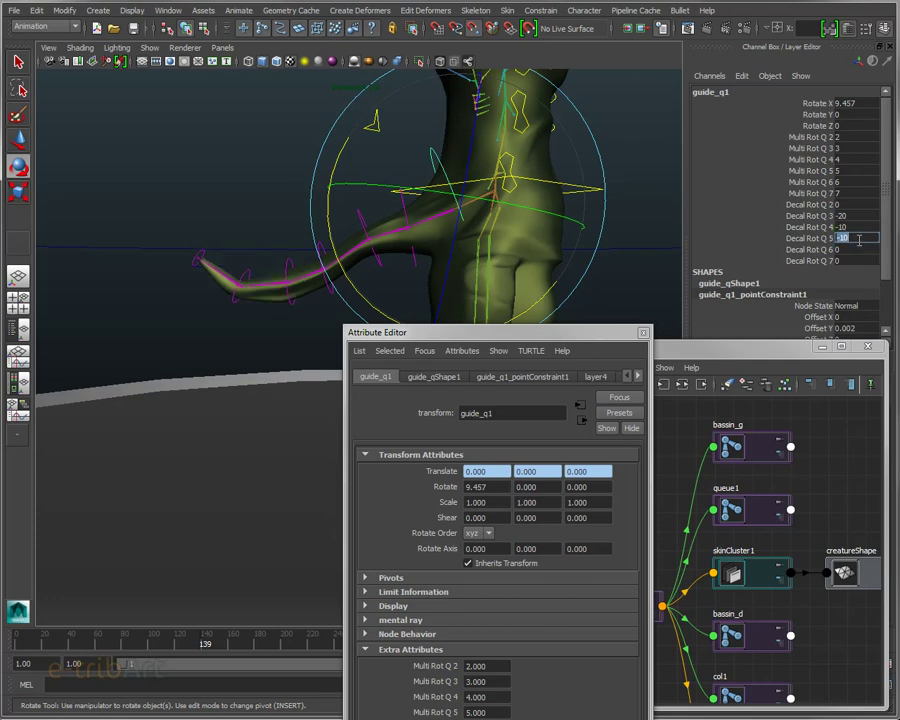
pyautogui.press('Tab')
pyautogui.press('Return')
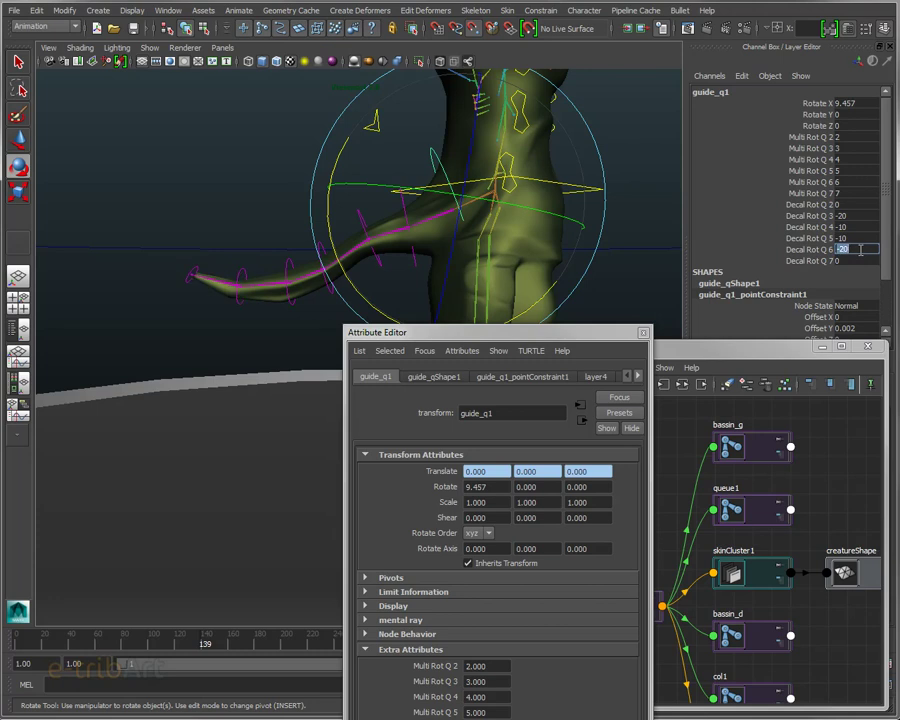
pyautogui.write('-50')
pyautogui.press('Return')
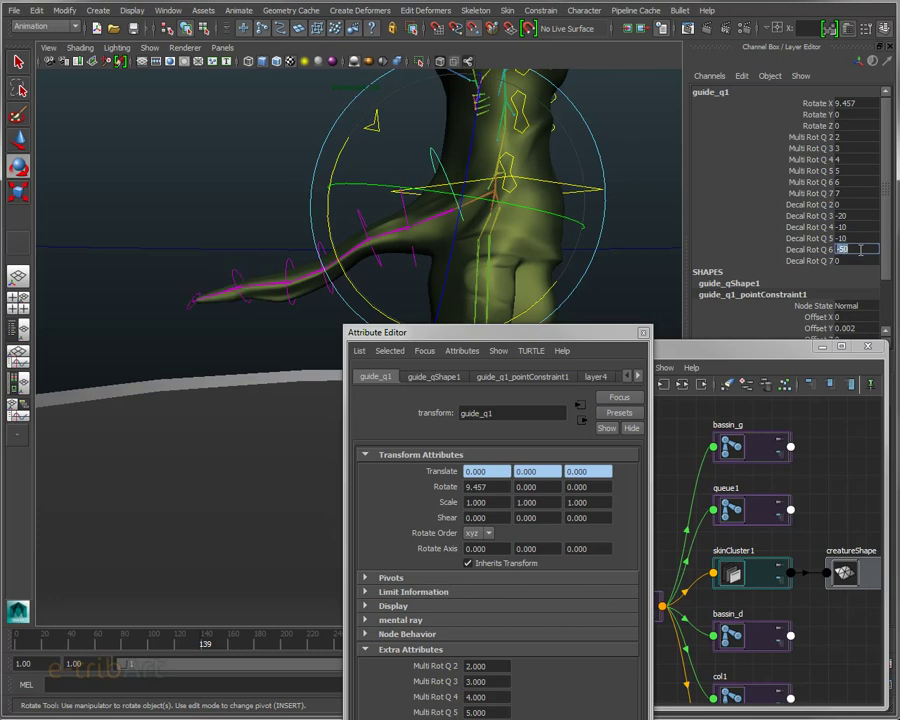
pyautogui.moveTo(226, 204)
pyautogui.keyDown('alt'); pyautogui.mouseDown()
pyautogui.moveTo(364, 287)
pyautogui.moveTo(318, 301)
pyautogui.mouseUp(); pyautogui.keyUp('alt')
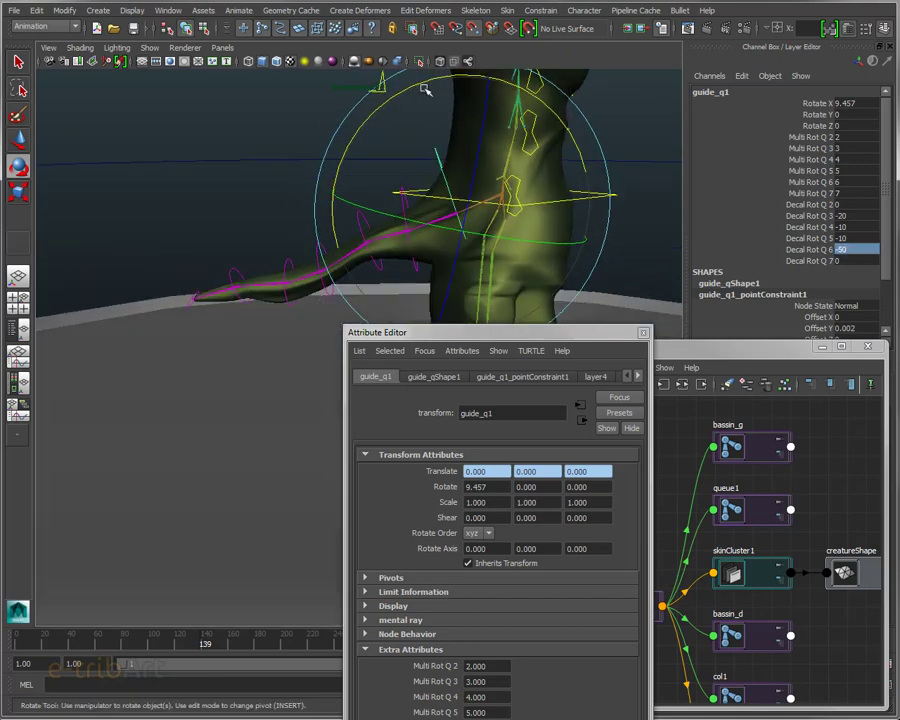
pyautogui.moveTo(427, 83)
pyautogui.mouseDown()
pyautogui.moveTo(455, 87)
pyautogui.moveTo(402, 94)
pyautogui.moveTo(424, 91)
pyautogui.mouseUp()
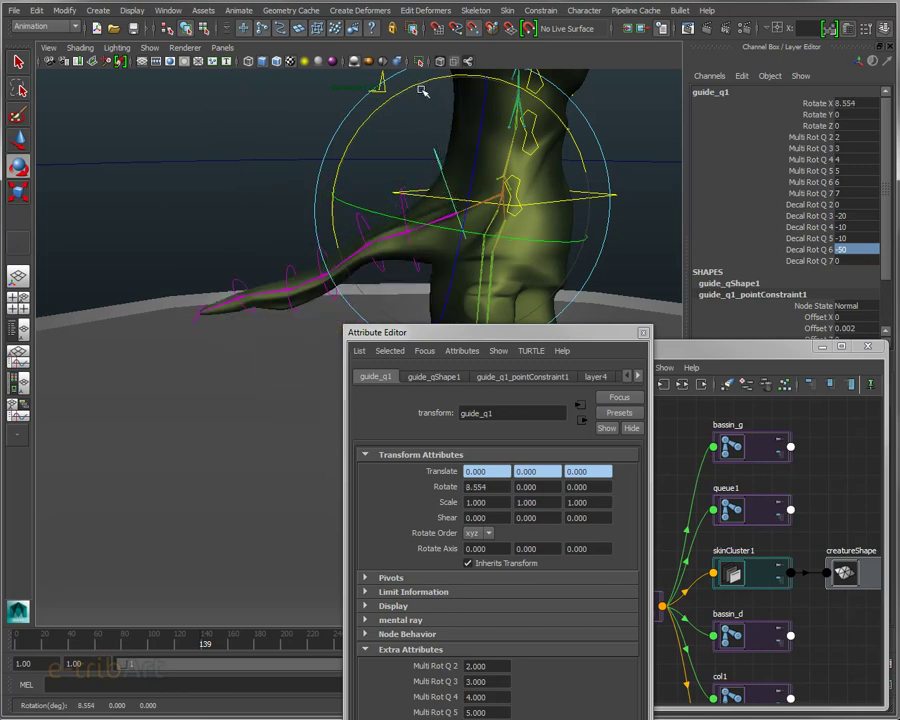
# Select the Multi Rot and Decal Rot channels, check their channel menu, and move the Attribute Editor lower left.
pyautogui.click(806, 148)
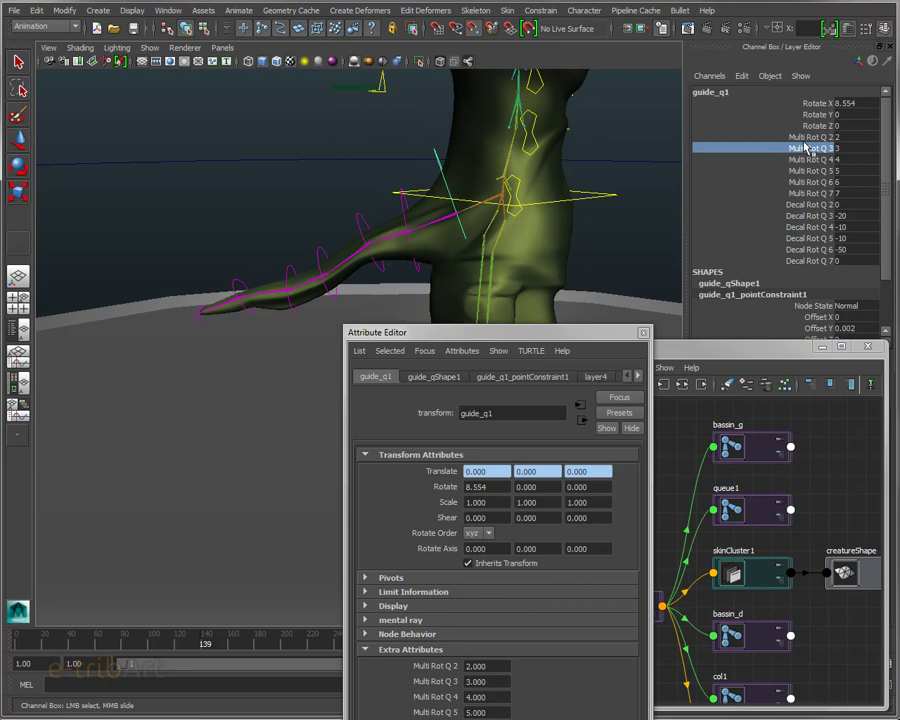
pyautogui.moveTo(806, 137); pyautogui.dragTo(808, 231)
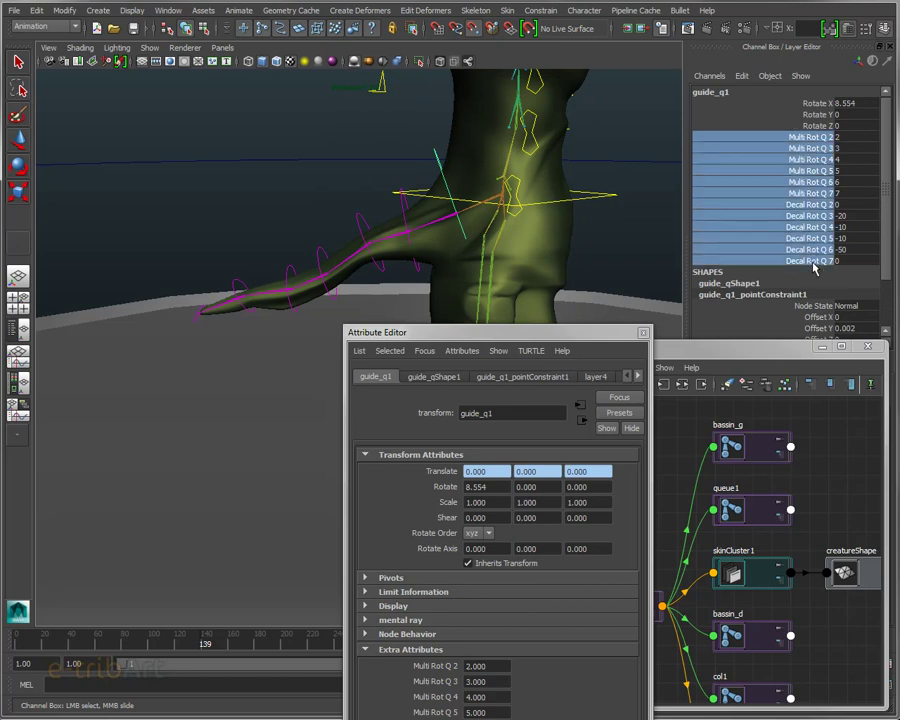
pyautogui.rightClick(817, 141)
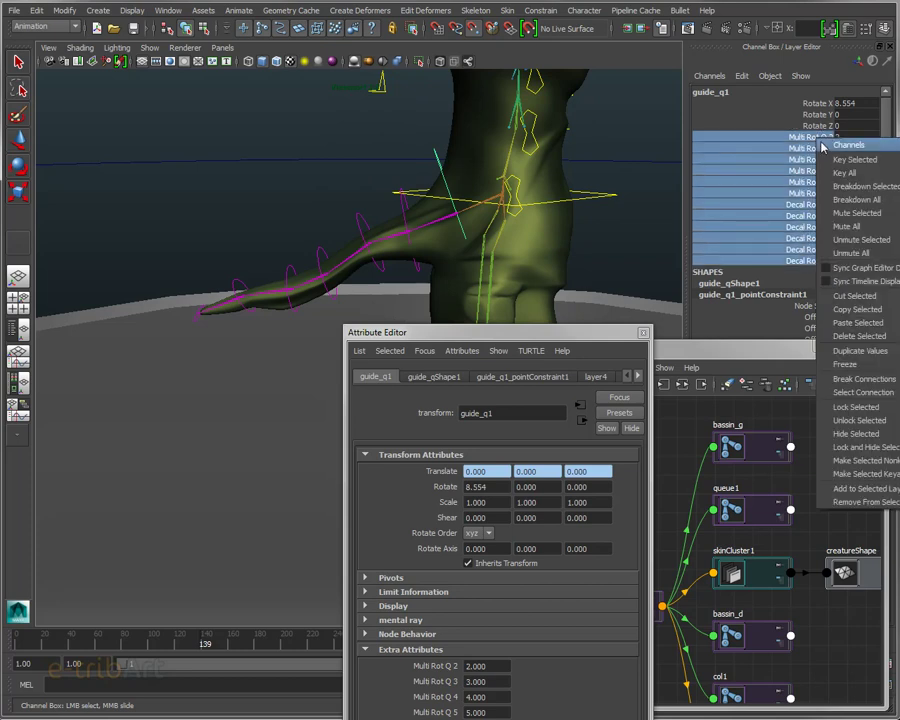
pyautogui.click(620, 62)
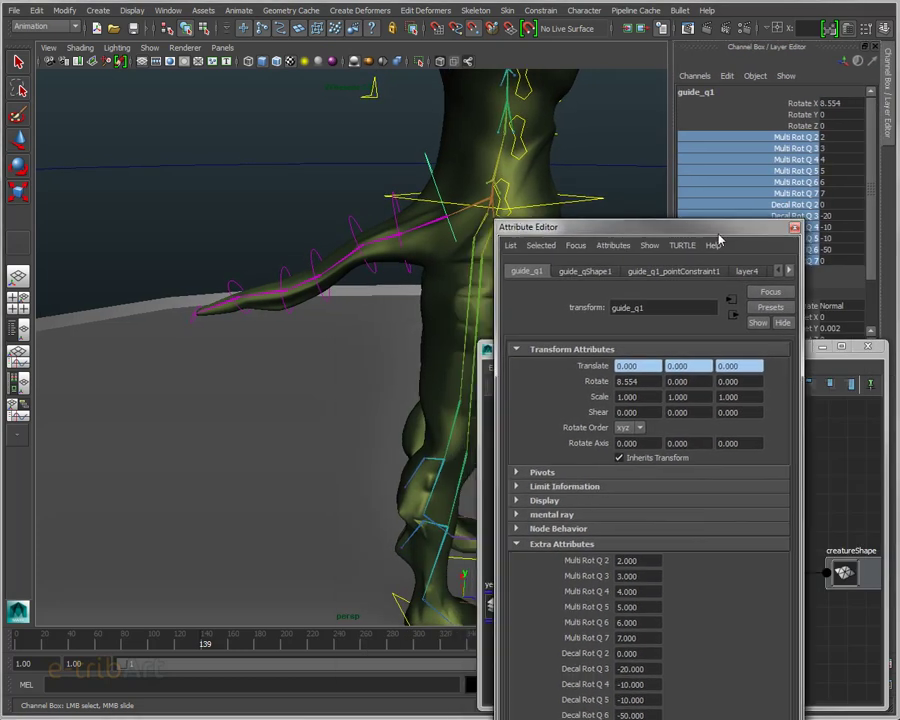
pyautogui.moveTo(716, 230); pyautogui.dragTo(298, 334)
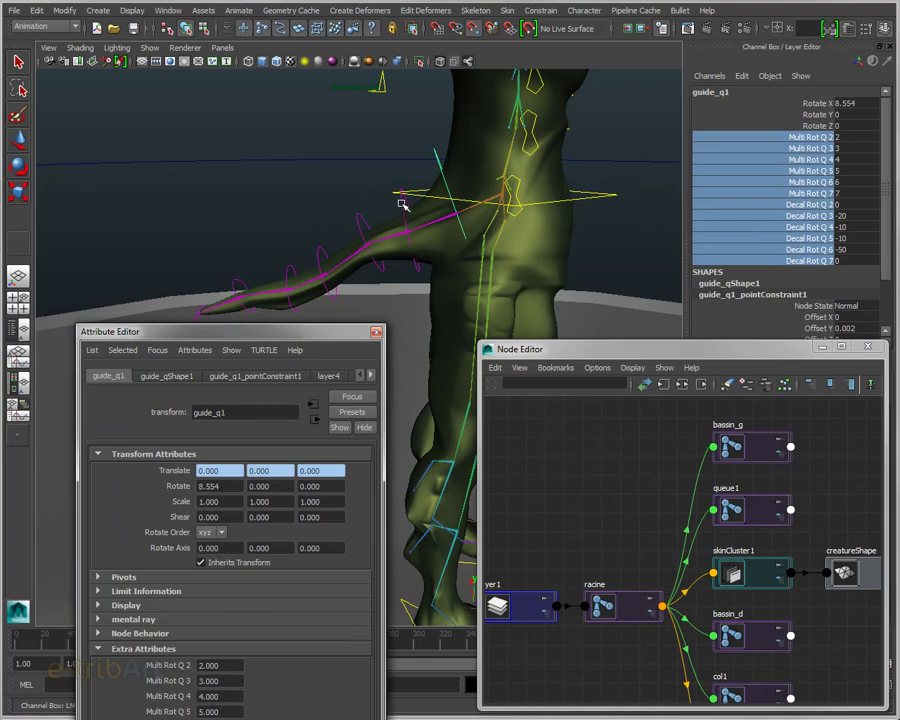
# Pickwalk from guide_q2 up to guide_q1 and rotate it to 20.054 in X to lift the tail.
pyautogui.click(402, 204)
pyautogui.press('e')
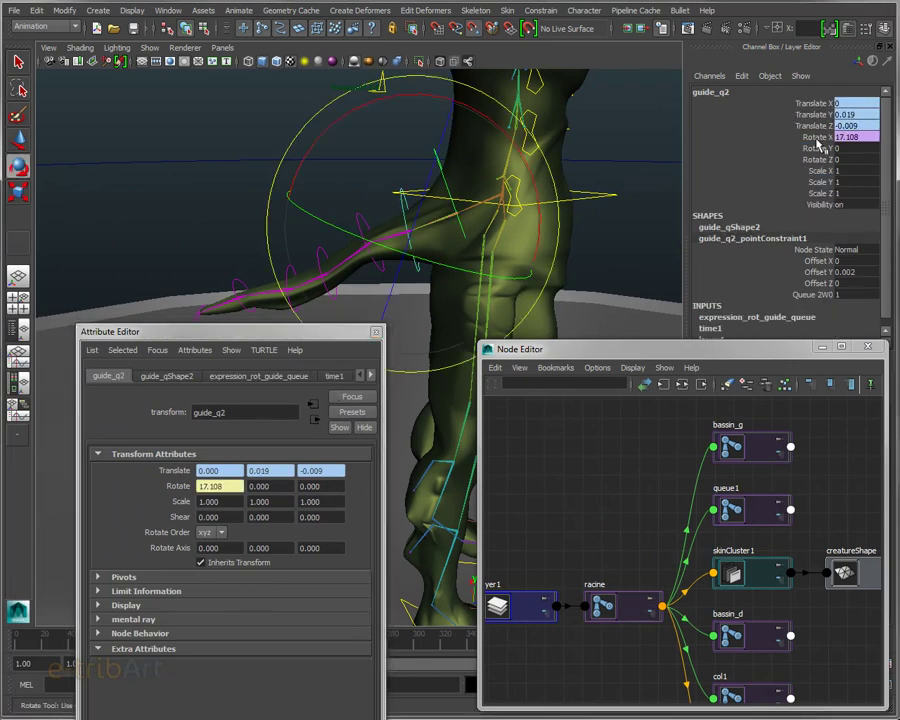
pyautogui.click(822, 140)
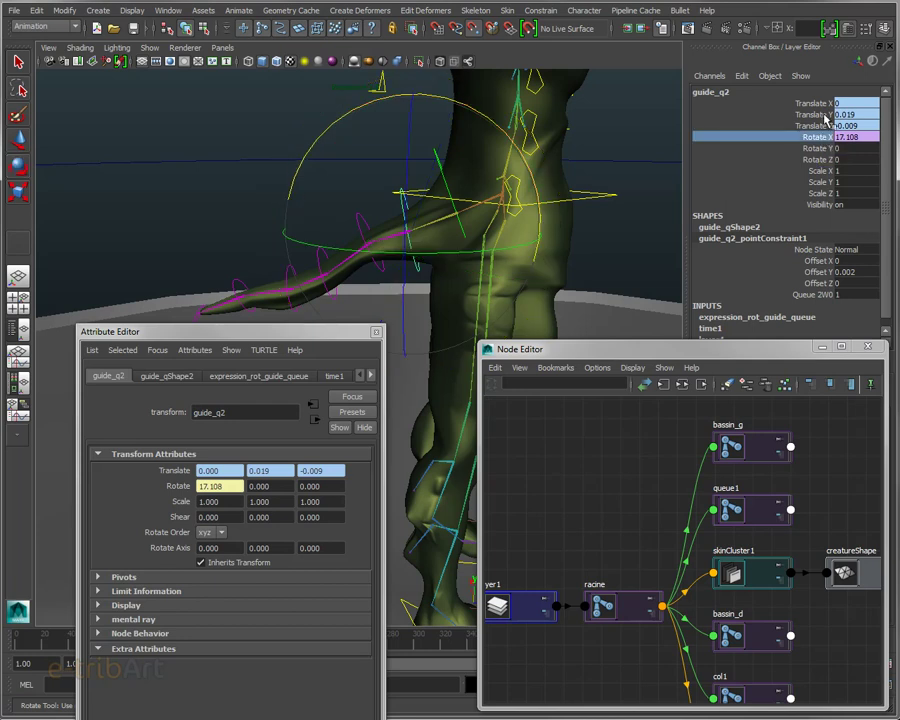
pyautogui.moveTo(822, 103); pyautogui.dragTo(826, 126)
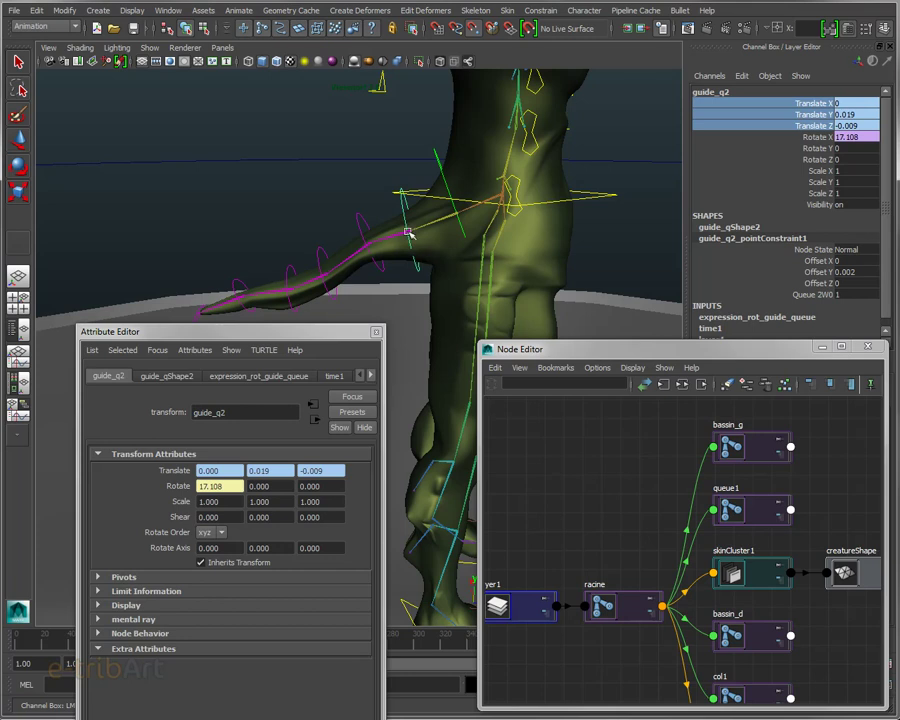
pyautogui.press('Up')
pyautogui.press('e')
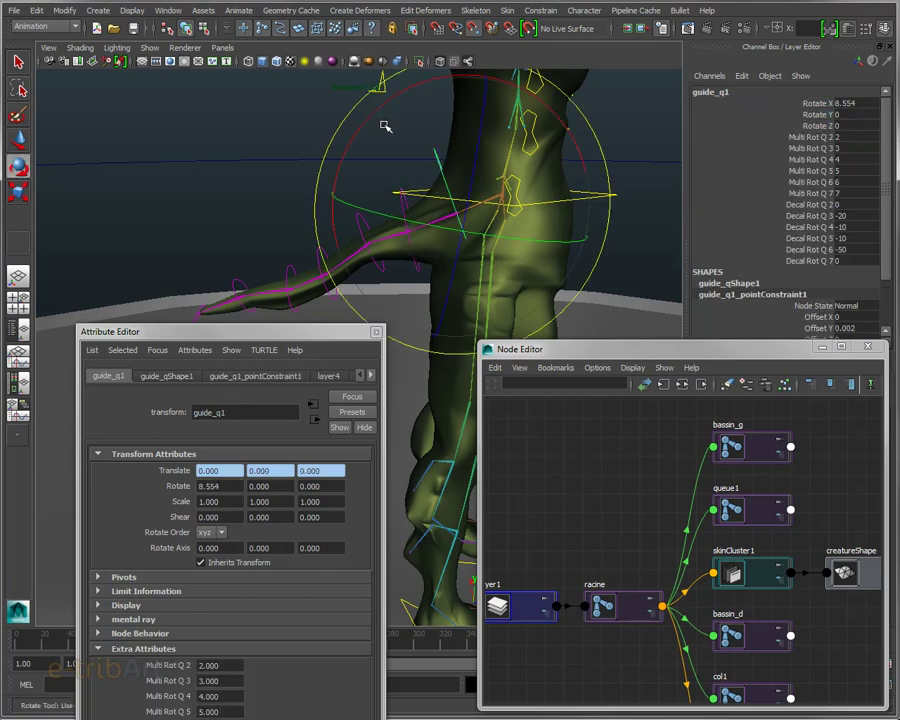
pyautogui.moveTo(377, 106); pyautogui.dragTo(400, 101)
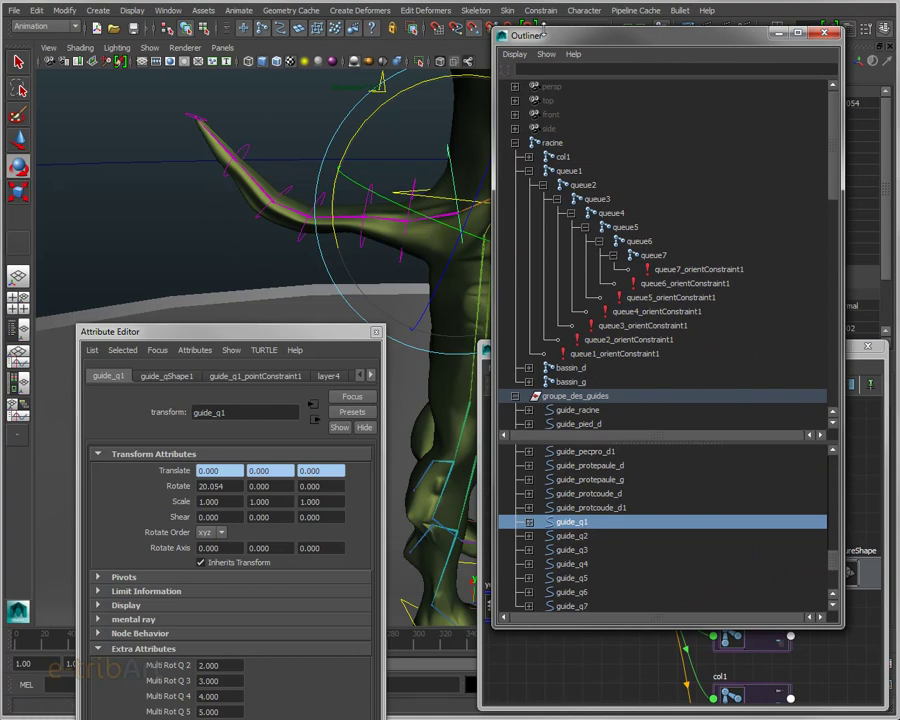
# Close the Outliner and rotate guide_q1 to bend the tail downward.
pyautogui.hotkey('ctrl', 'w')
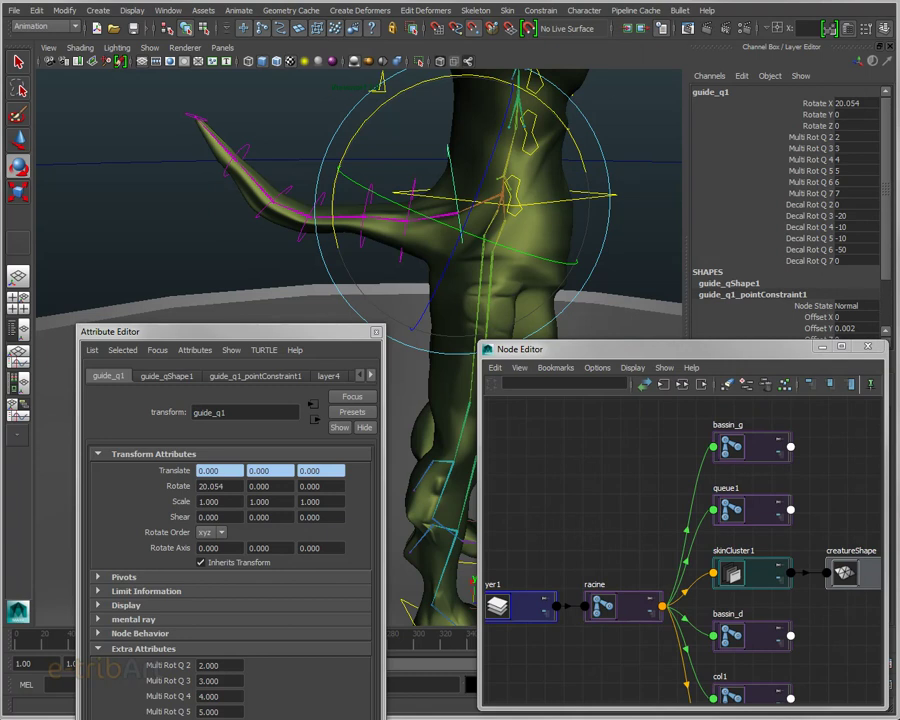
pyautogui.moveTo(346, 298)
pyautogui.mouseDown()
pyautogui.moveTo(350, 307)
pyautogui.moveTo(301, 195)
pyautogui.mouseUp()
pyautogui.click(402, 197)
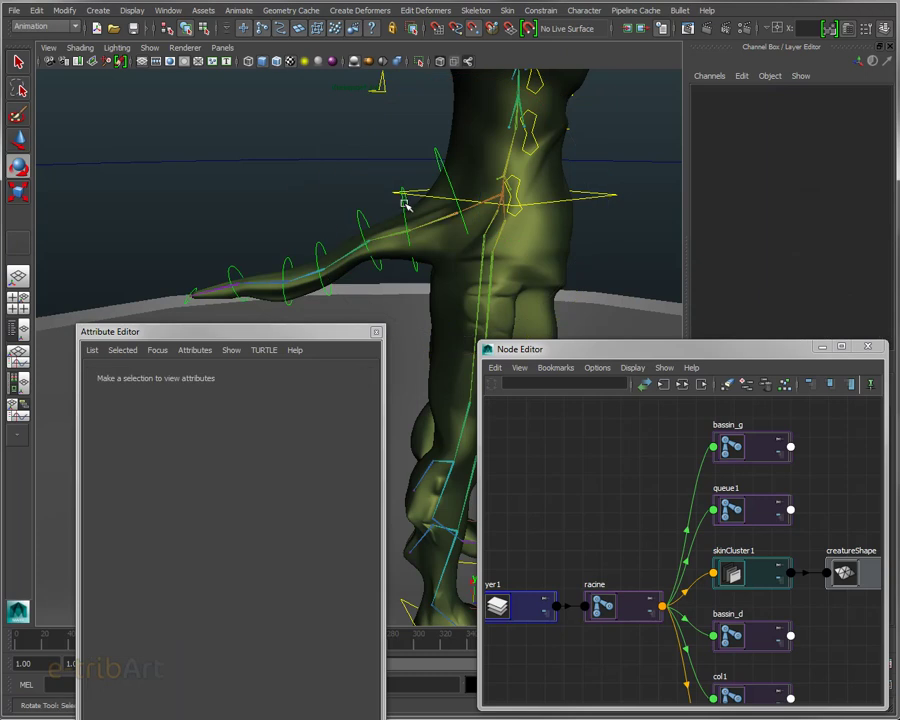
# Select guide_q2 and inspect its translate and Rotate X channels, now 19.389.
pyautogui.click(411, 243)
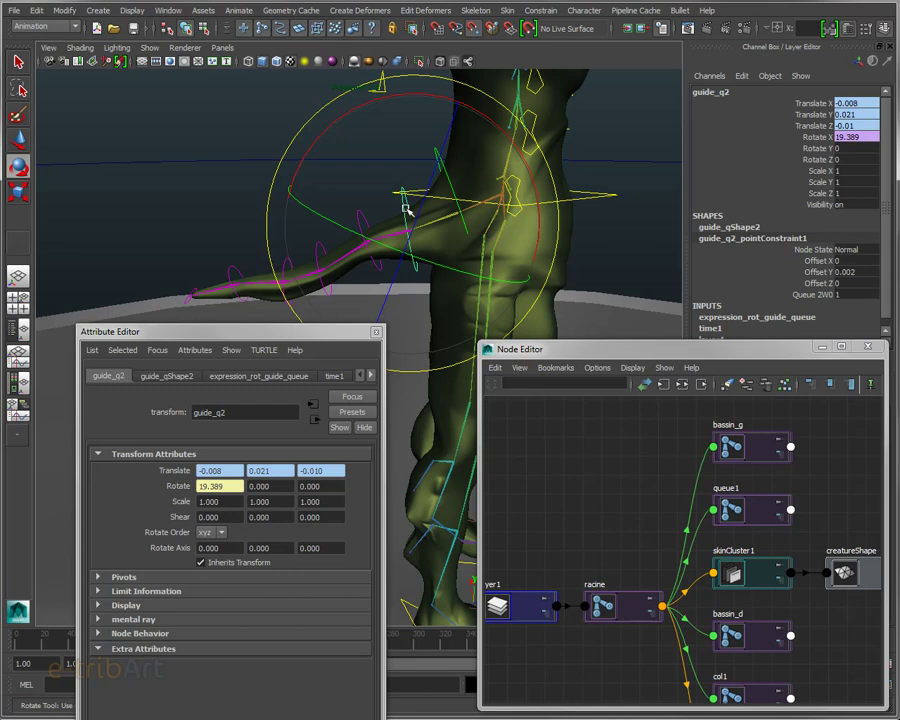
pyautogui.moveTo(812, 103)
pyautogui.mouseDown()
pyautogui.moveTo(822, 116)
pyautogui.moveTo(812, 128)
pyautogui.mouseUp()
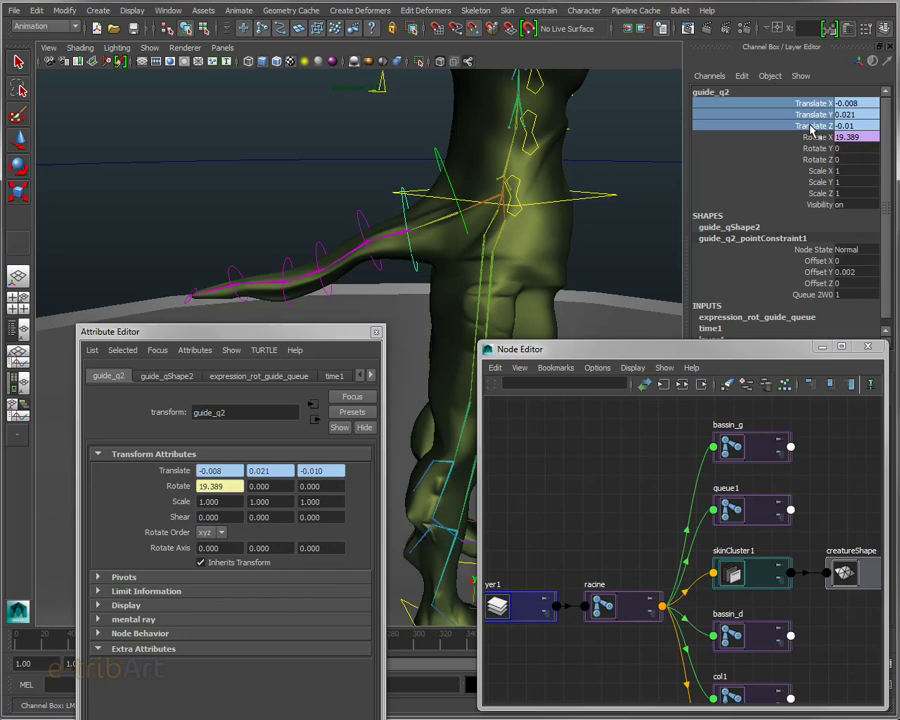
pyautogui.click(820, 137)
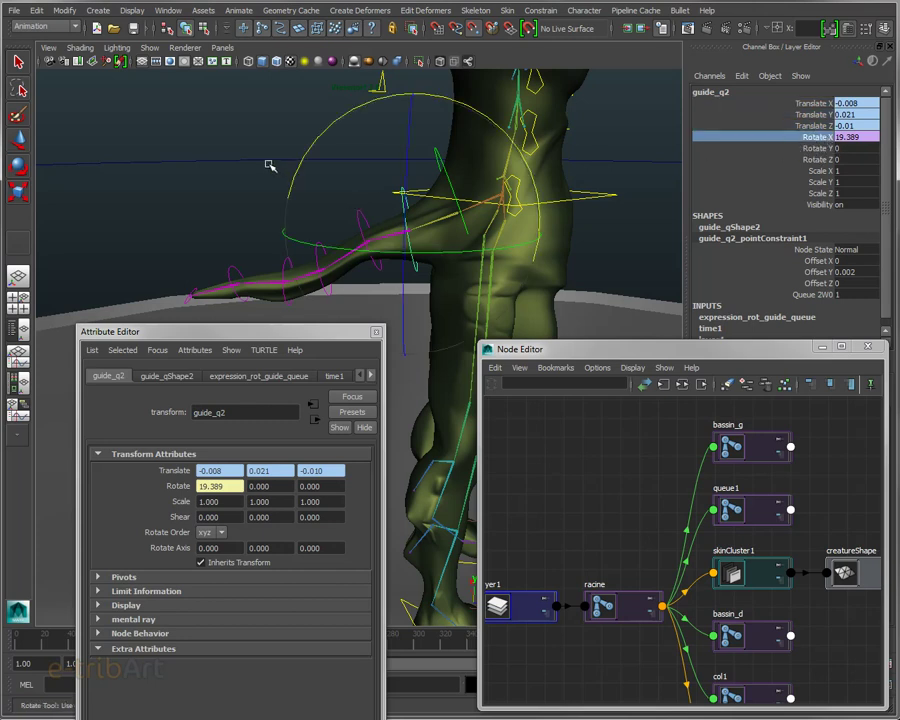
# Reselect guide_q3 and check its Rotate X channel reads 9.083 without keying it.
pyautogui.click(349, 206)
pyautogui.hotkey('ctrl', 'z')
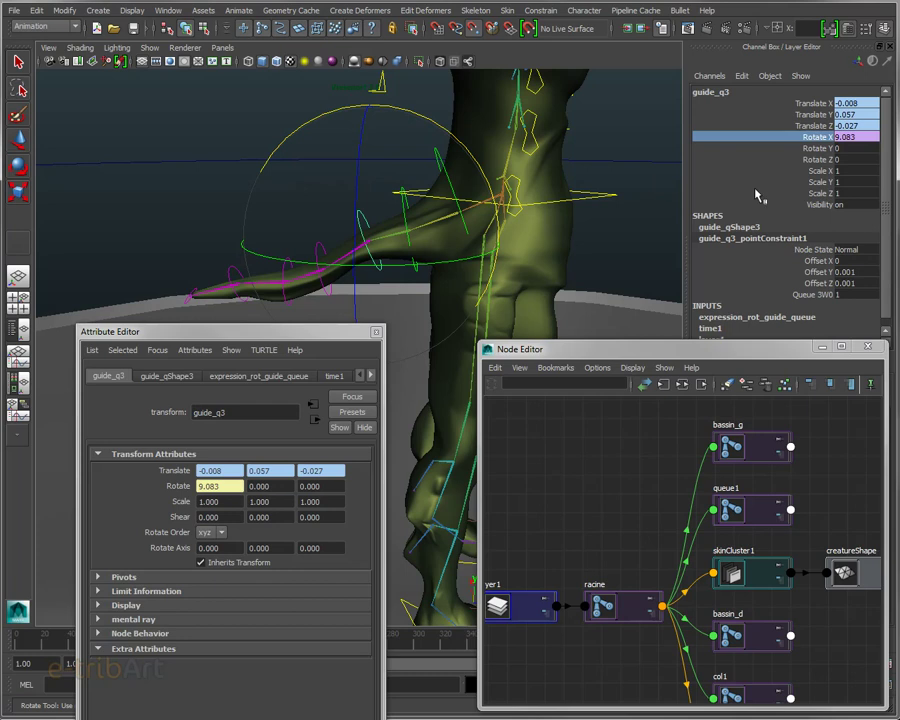
pyautogui.rightClick(857, 142)
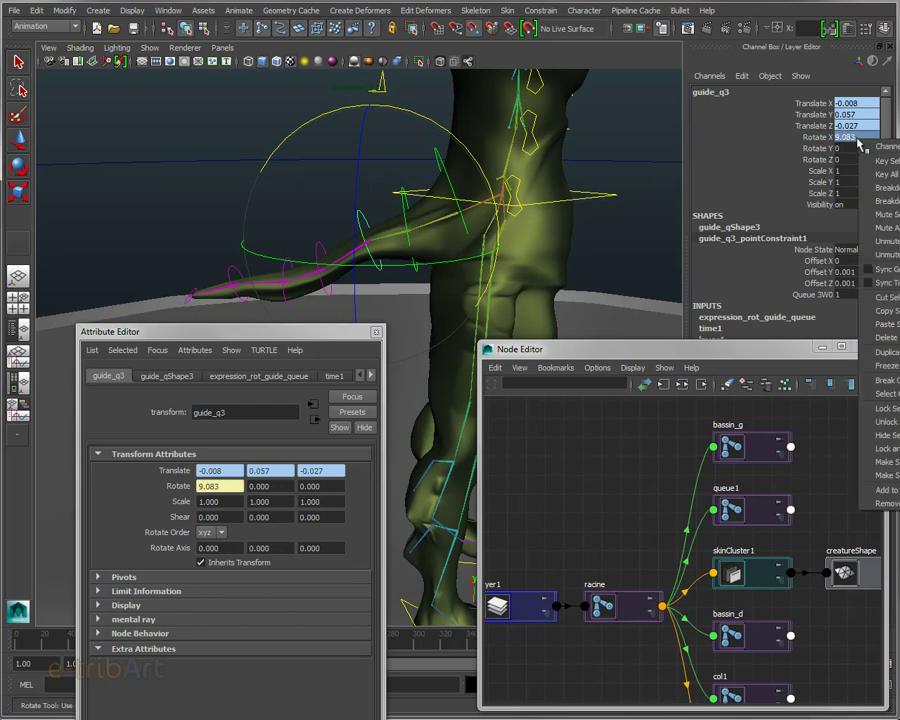
pyautogui.click(847, 145)
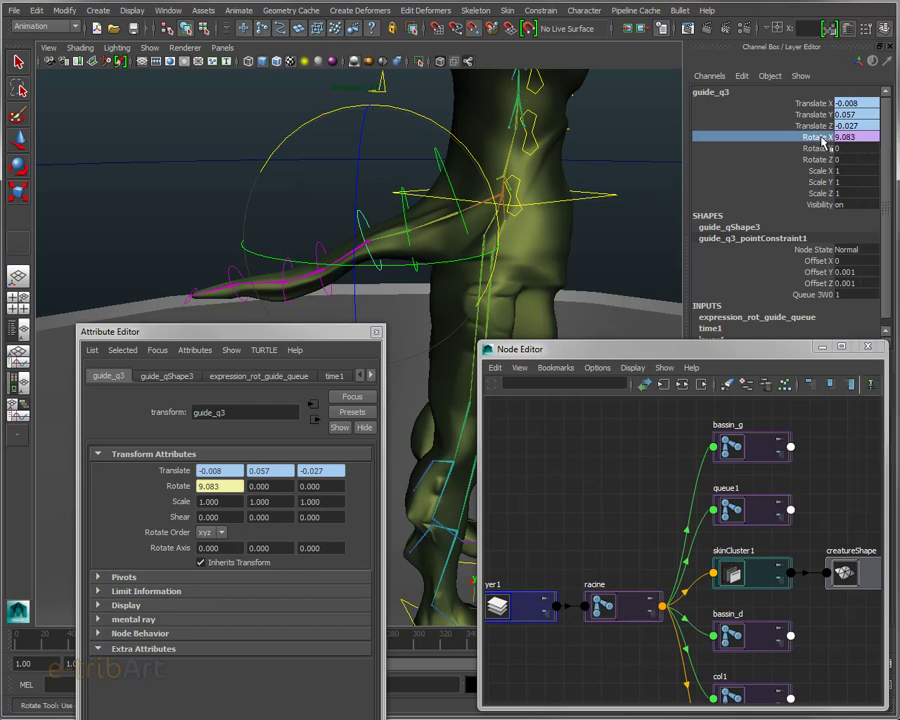
pyautogui.click(250, 12)
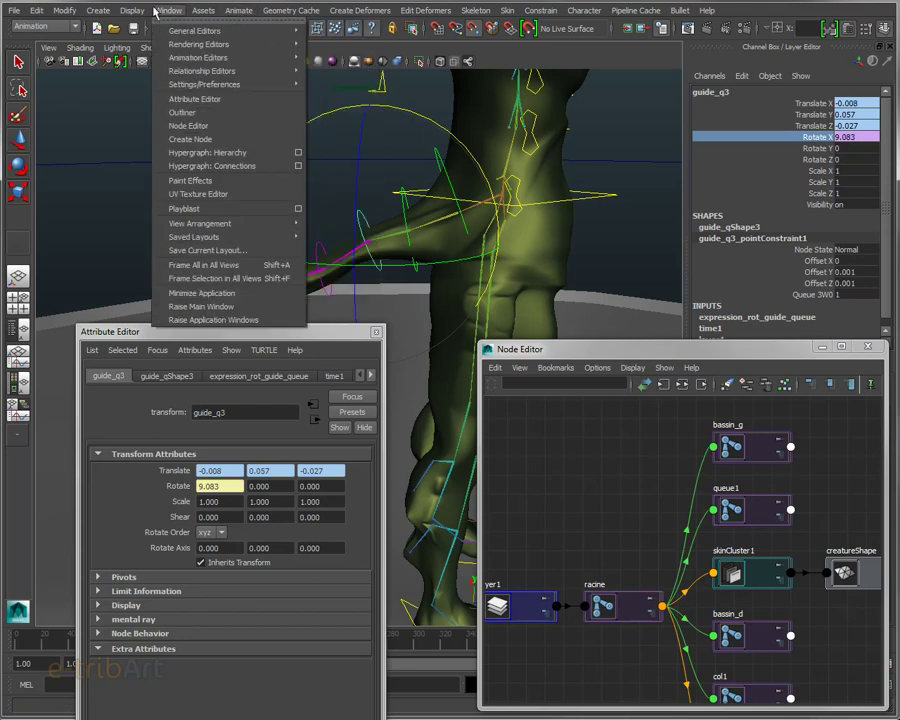
pyautogui.moveTo(199, 57)
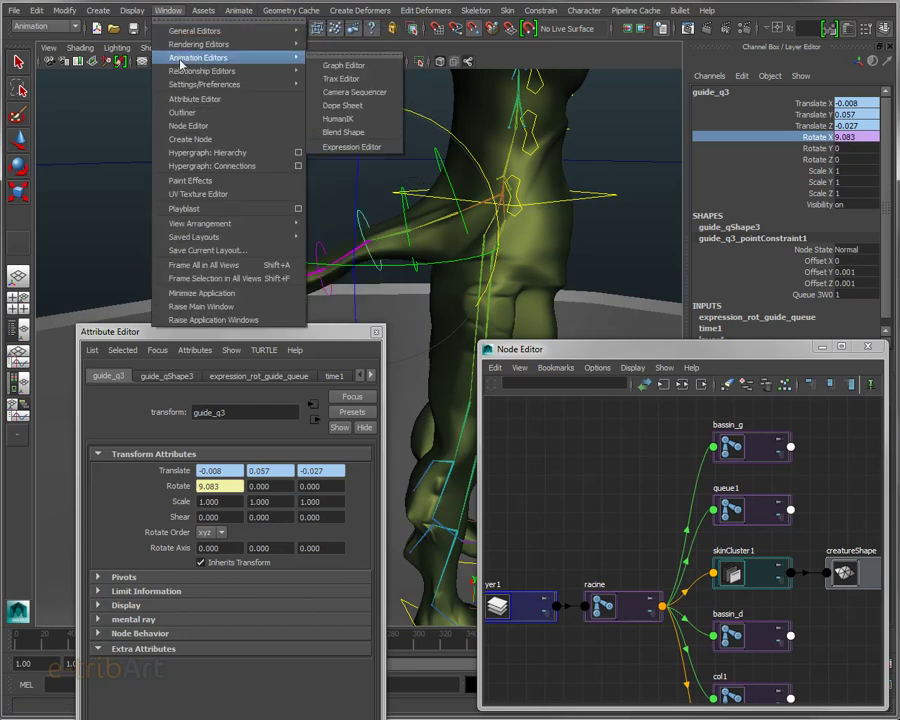
# Open the Expression Editor and highlight guide_q2's line in expression_rot_guide_queue.
pyautogui.click(352, 147)
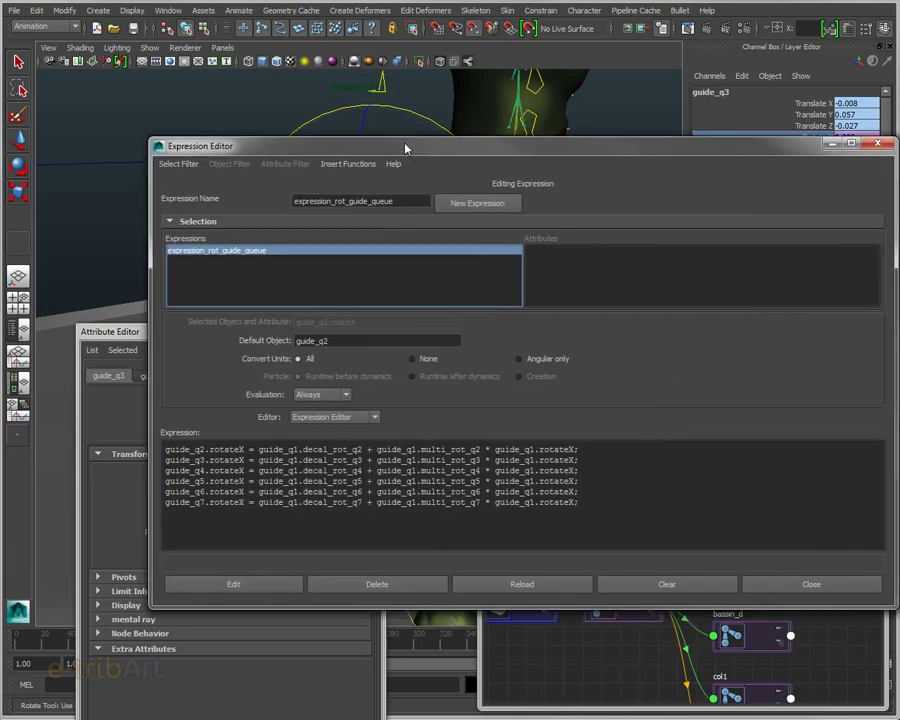
pyautogui.moveTo(402, 146); pyautogui.dragTo(360, 190)
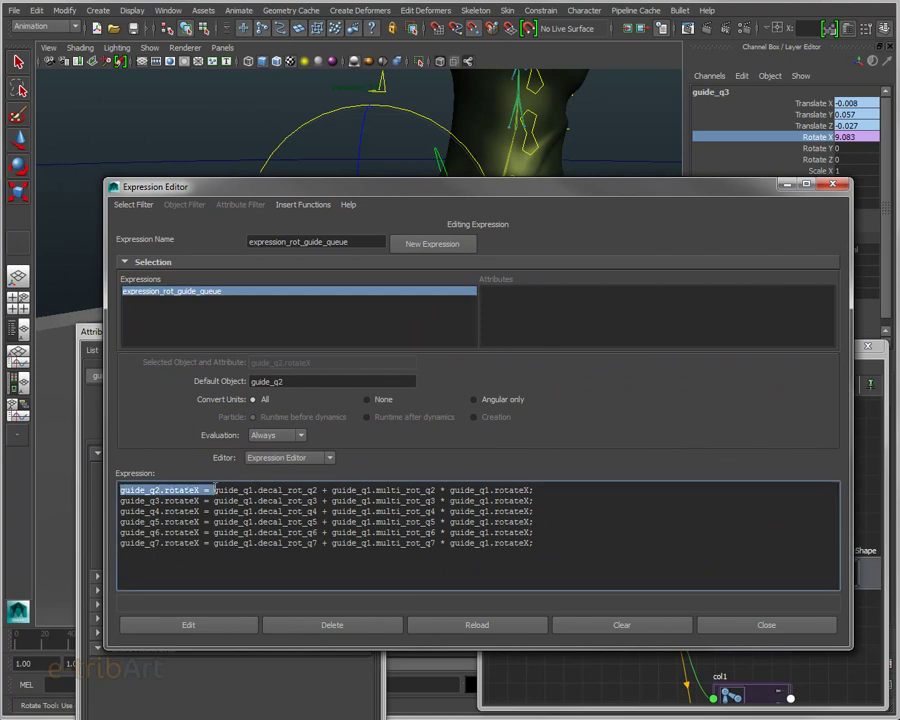
pyautogui.moveTo(120, 490); pyautogui.dragTo(566, 490)
pyautogui.keyDown('ctrl'); pyautogui.scroll(2, 572, 520); pyautogui.keyUp('ctrl')
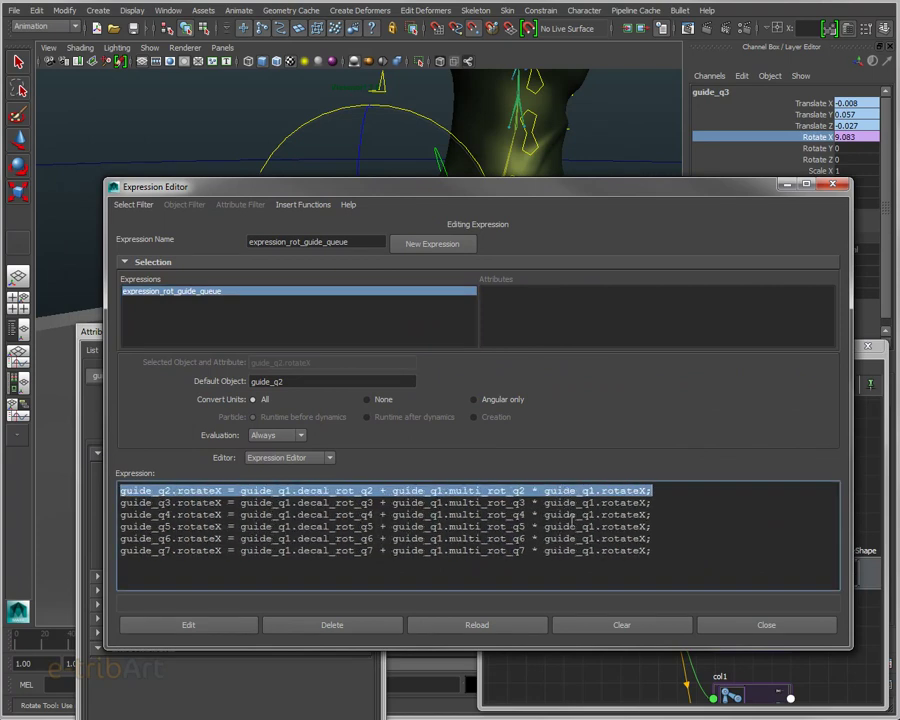
pyautogui.keyDown('ctrl'); pyautogui.scroll(1, 572, 518); pyautogui.keyUp('ctrl')
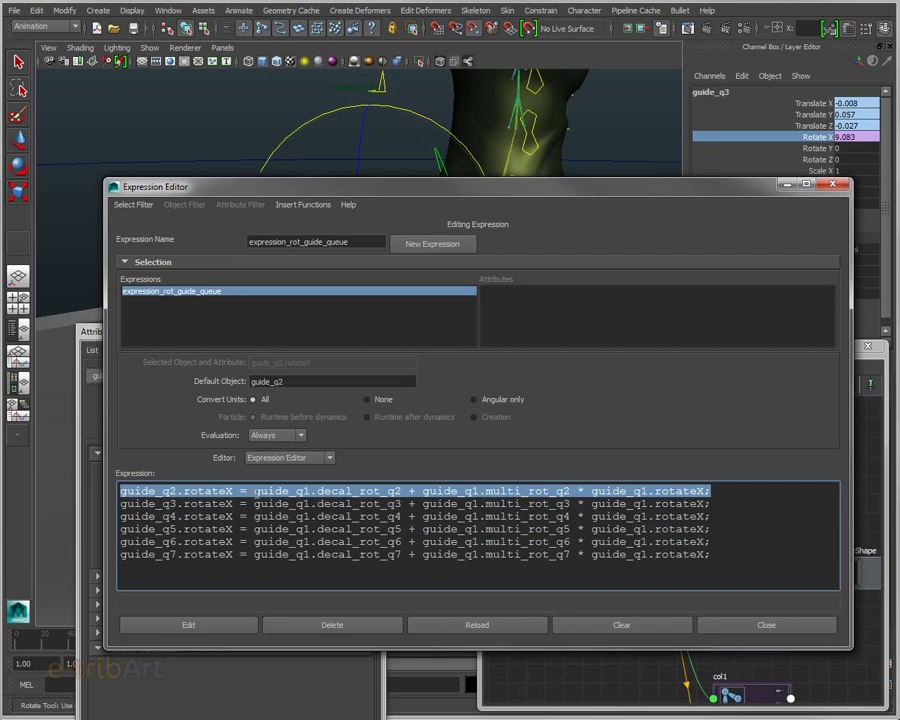
pyautogui.click(254, 491)
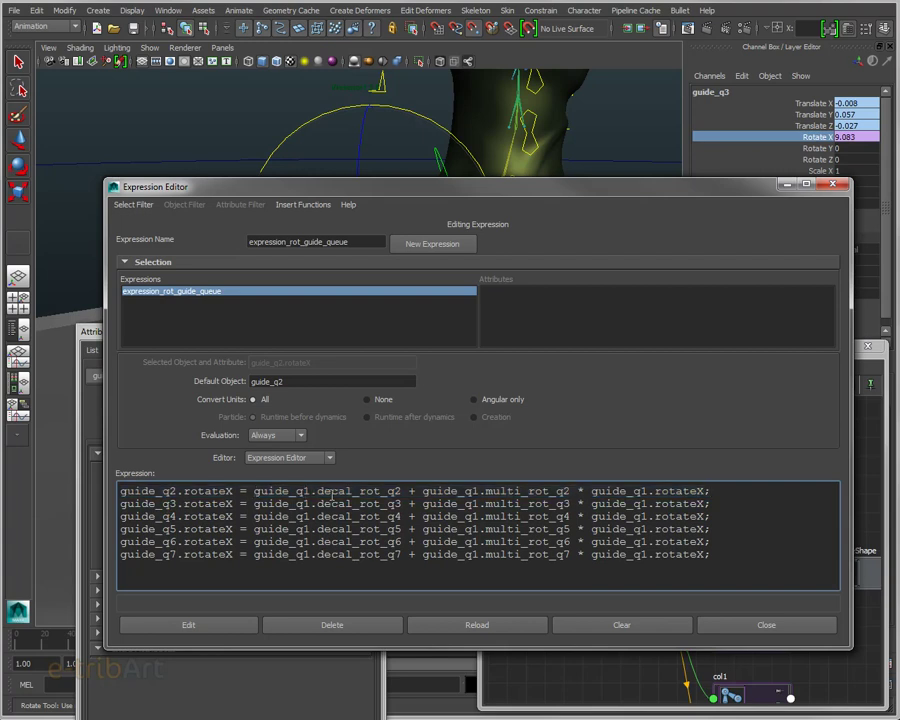
# Review the decal_rot_q2 offset, multi_rot_q2 multiplier and guide_q1.rotateX terms across all six lines.
pyautogui.moveTo(317, 491); pyautogui.dragTo(404, 491)
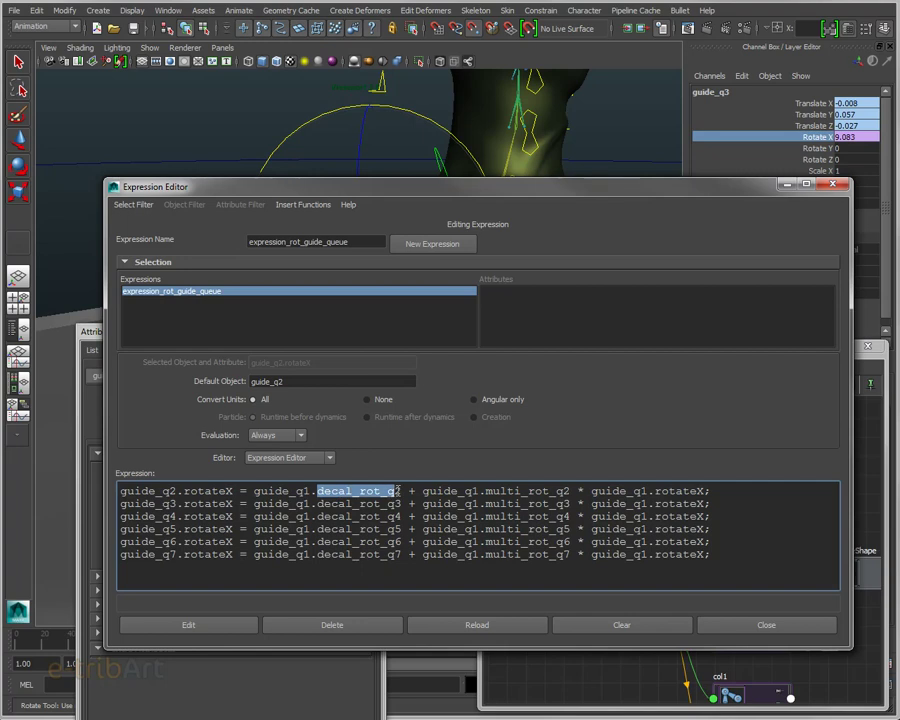
pyautogui.moveTo(422, 491); pyautogui.dragTo(706, 491)
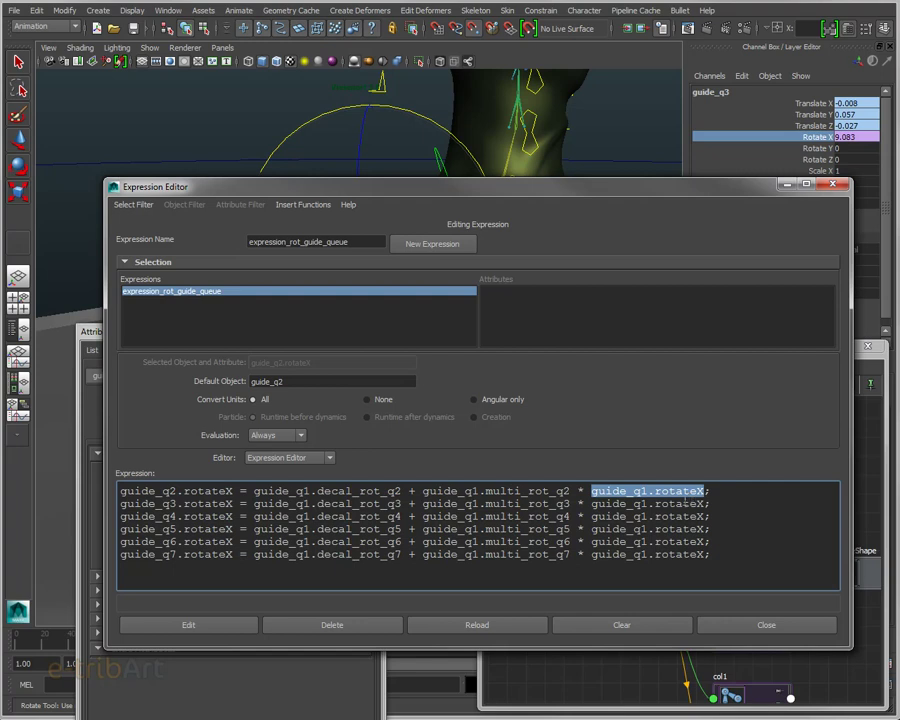
pyautogui.moveTo(486, 491)
pyautogui.mouseDown()
pyautogui.moveTo(578, 491)
pyautogui.moveTo(486, 491)
pyautogui.mouseUp()
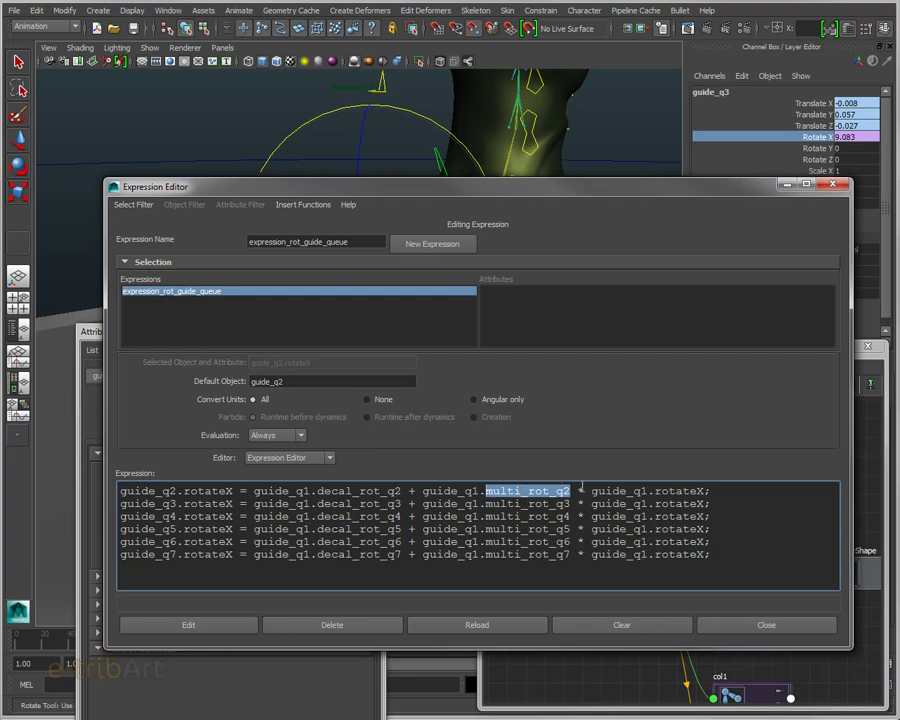
pyautogui.moveTo(401, 491); pyautogui.dragTo(253, 492)
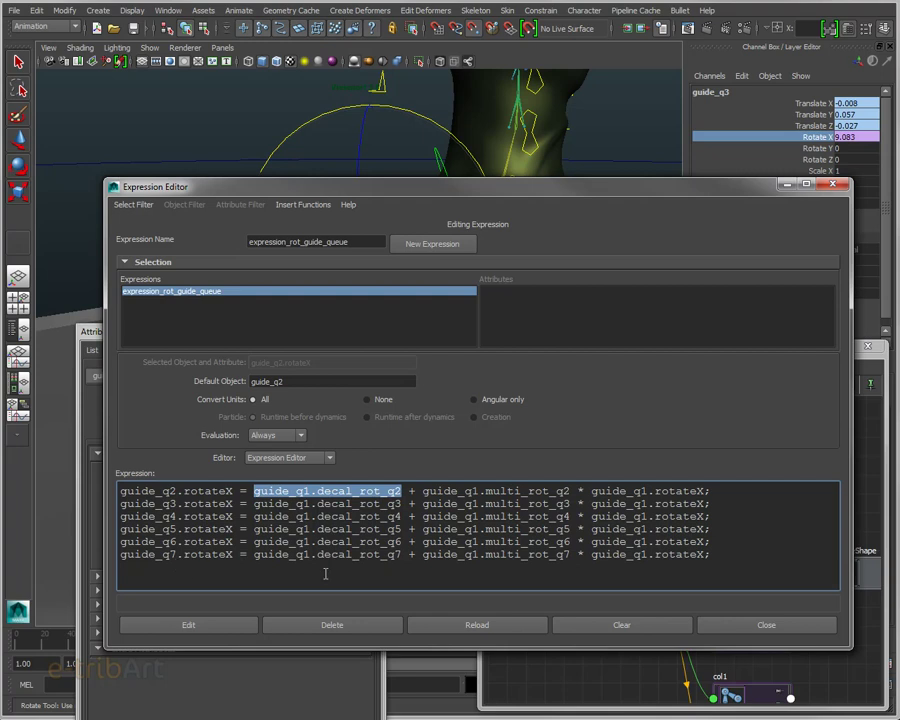
pyautogui.moveTo(649, 491); pyautogui.dragTo(652, 554)
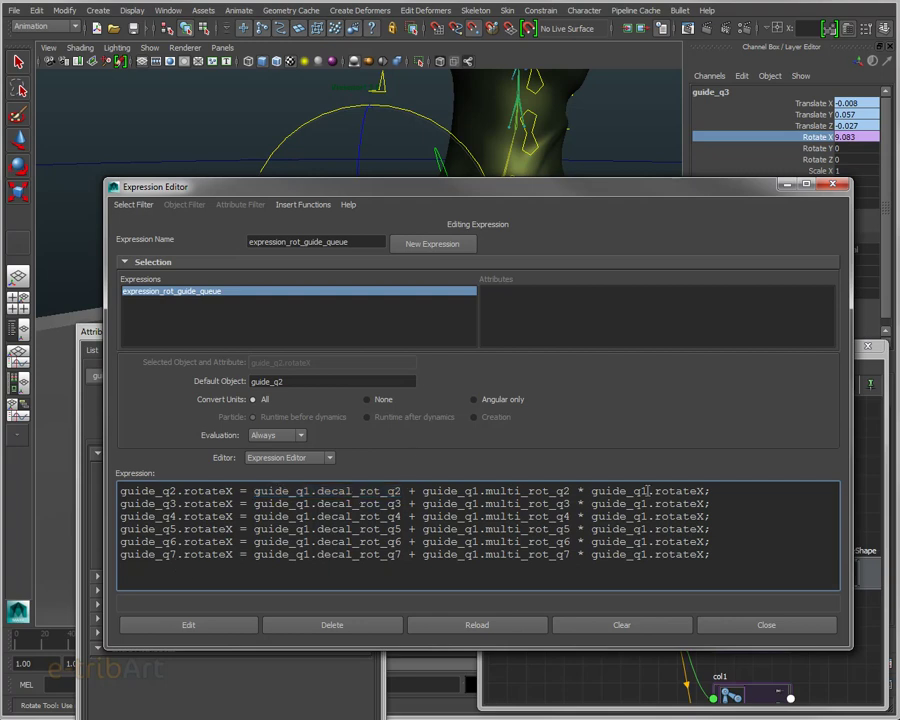
pyautogui.click(652, 555)
pyautogui.moveTo(370, 196)
pyautogui.mouseDown()
pyautogui.moveTo(500, 247)
pyautogui.moveTo(378, 262)
pyautogui.mouseUp()
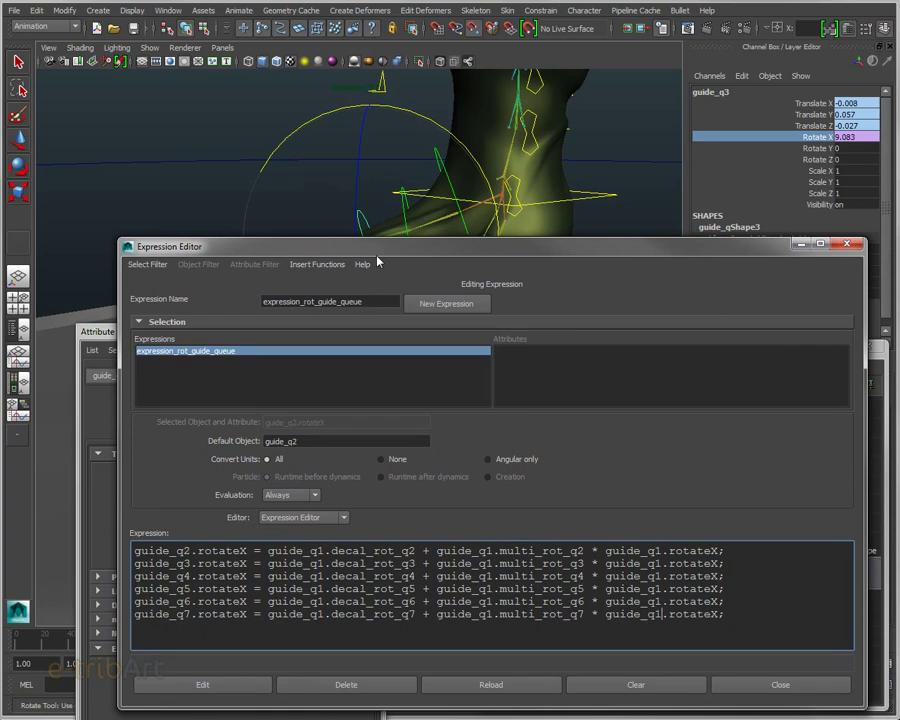
pyautogui.moveTo(385, 239); pyautogui.dragTo(393, 255)
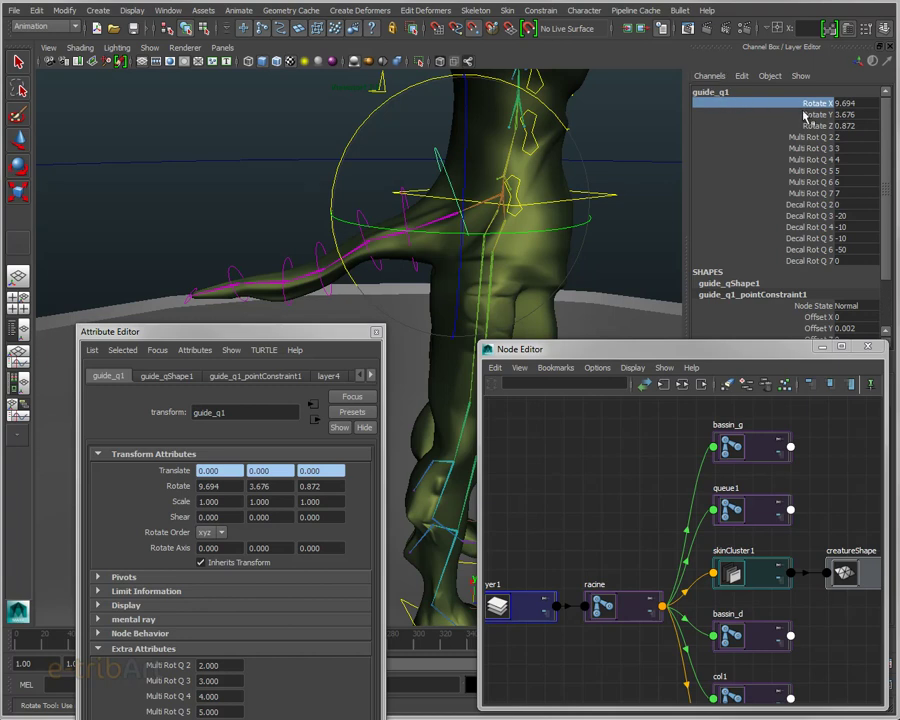
# Select guide_q1's rotate channels, check the Connection Editor, then open Channel Control for guide_q1.
pyautogui.moveTo(820, 107); pyautogui.dragTo(818, 126)
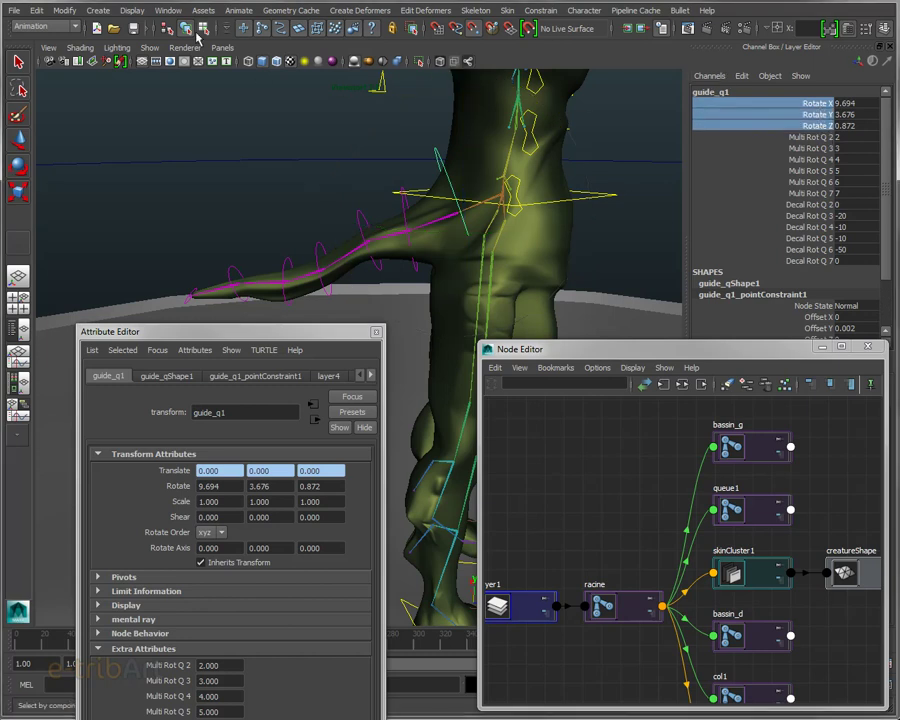
pyautogui.click(167, 10)
pyautogui.moveTo(196, 31)
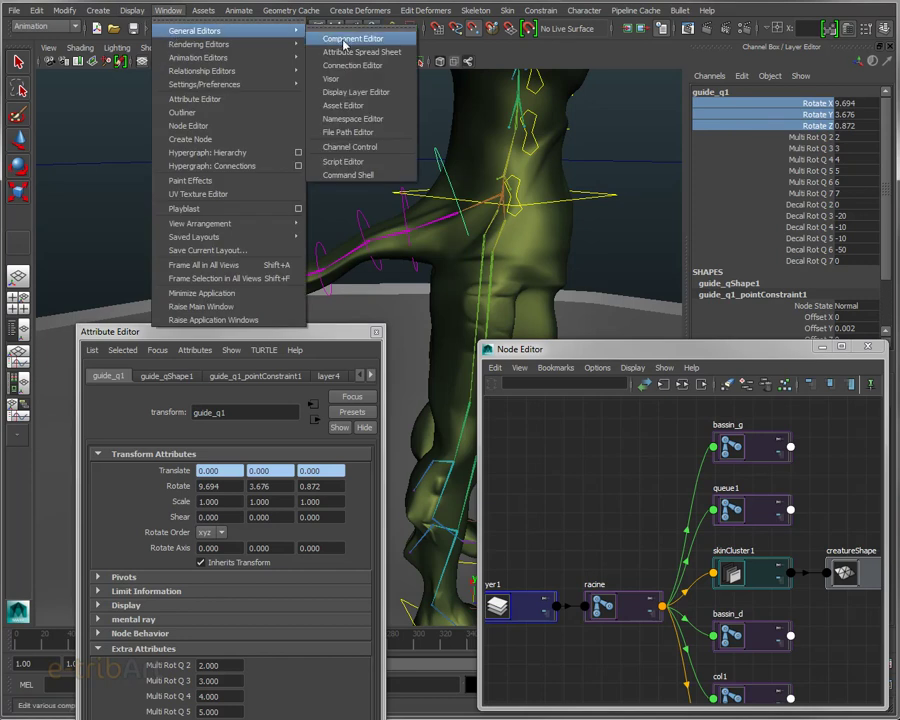
pyautogui.press('Escape')
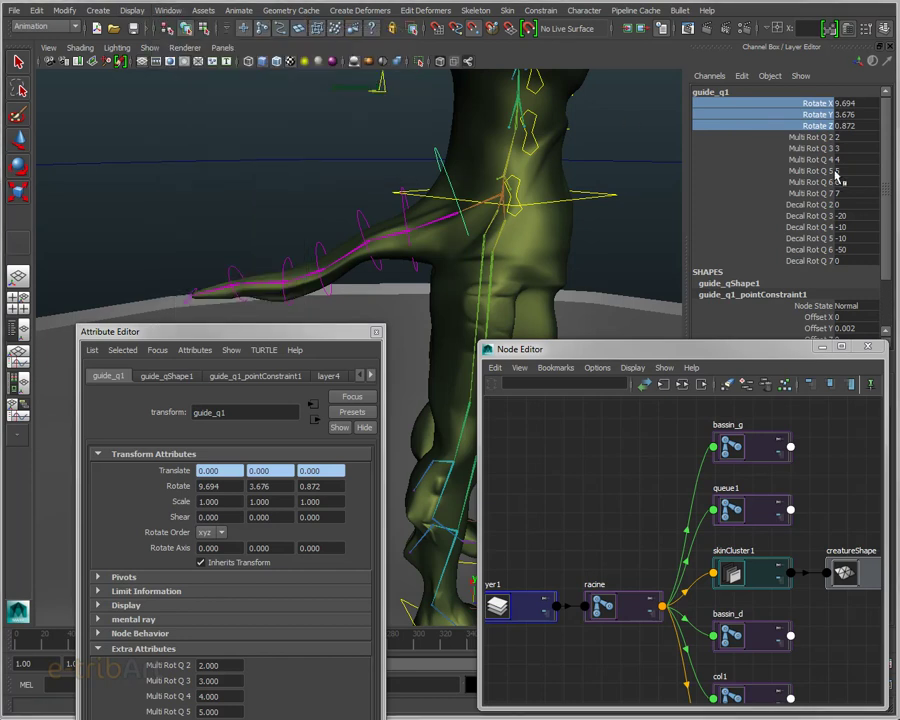
pyautogui.click(167, 10)
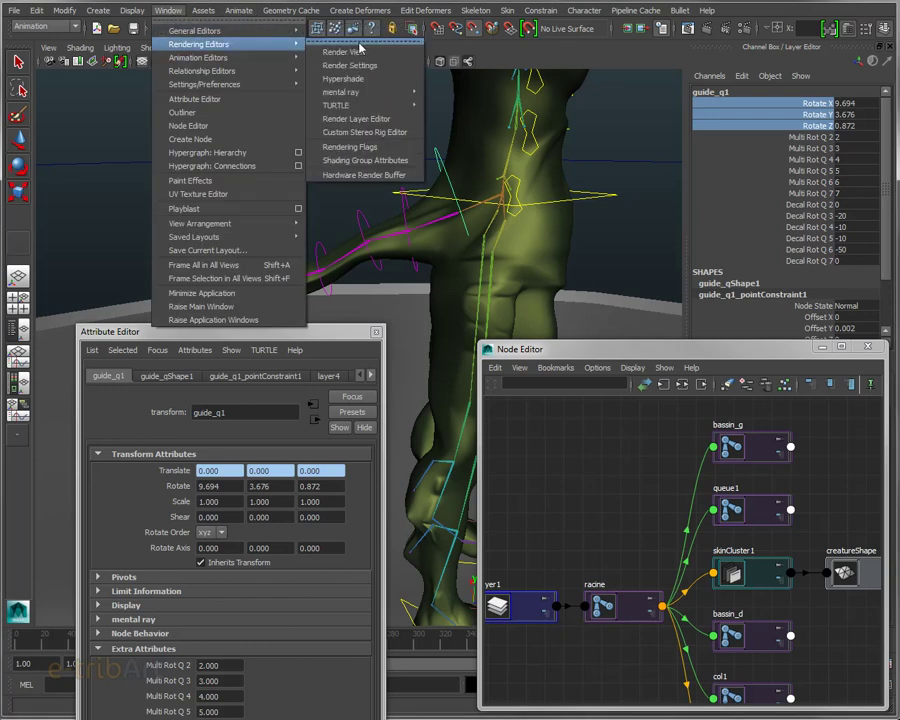
pyautogui.moveTo(195, 31)
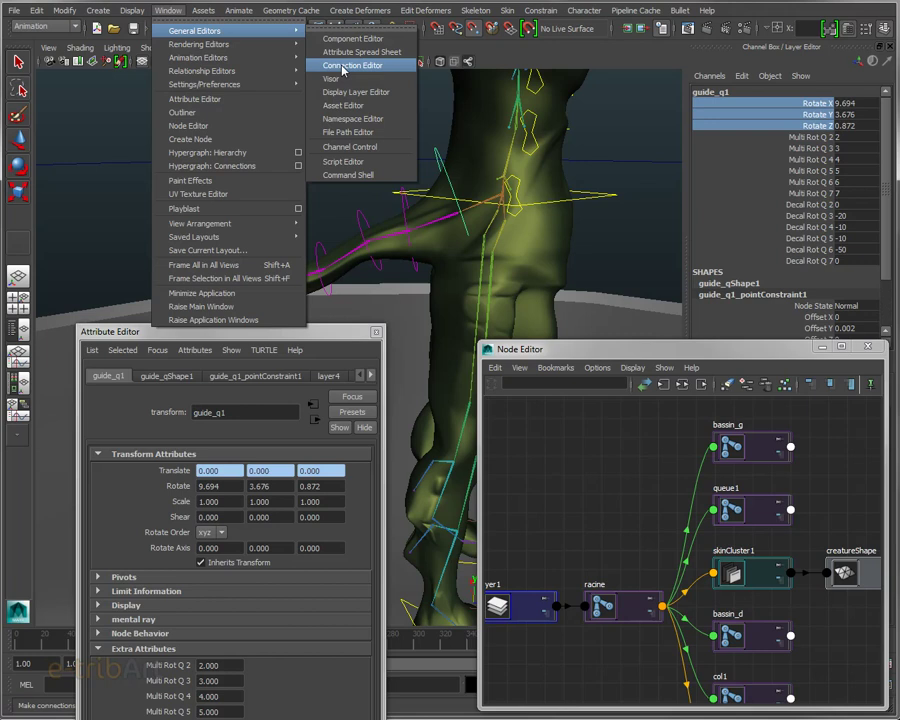
pyautogui.click(343, 68)
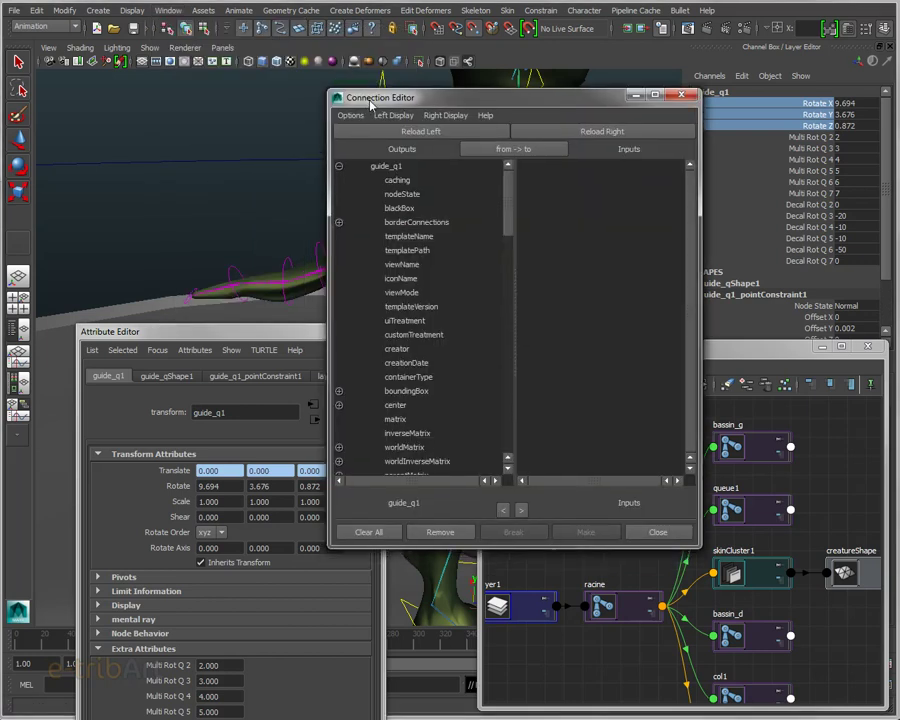
pyautogui.moveTo(192, 336); pyautogui.dragTo(196, 180)
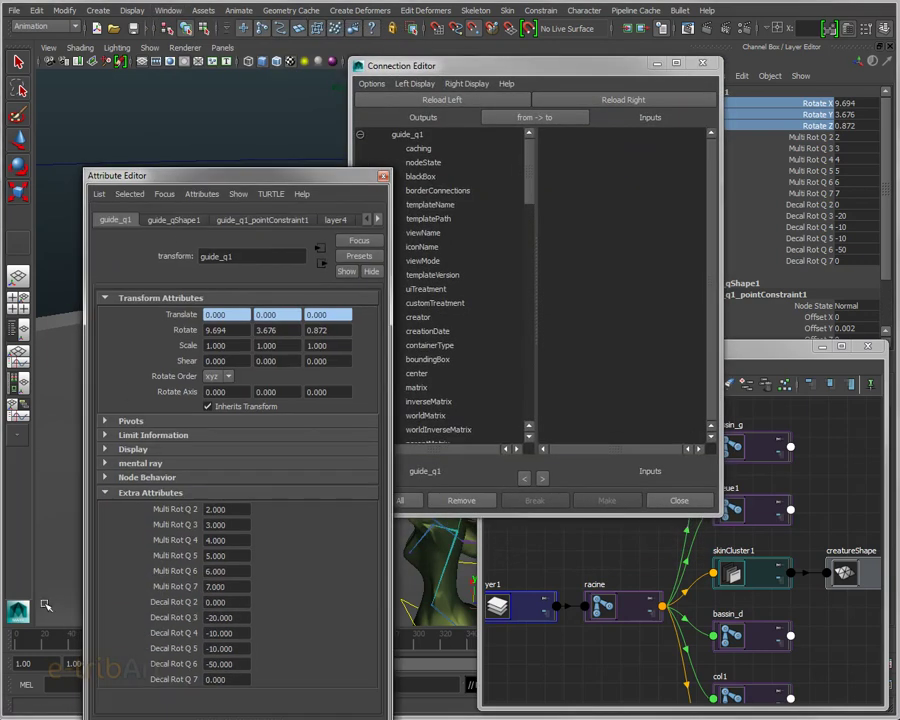
pyautogui.click(167, 10)
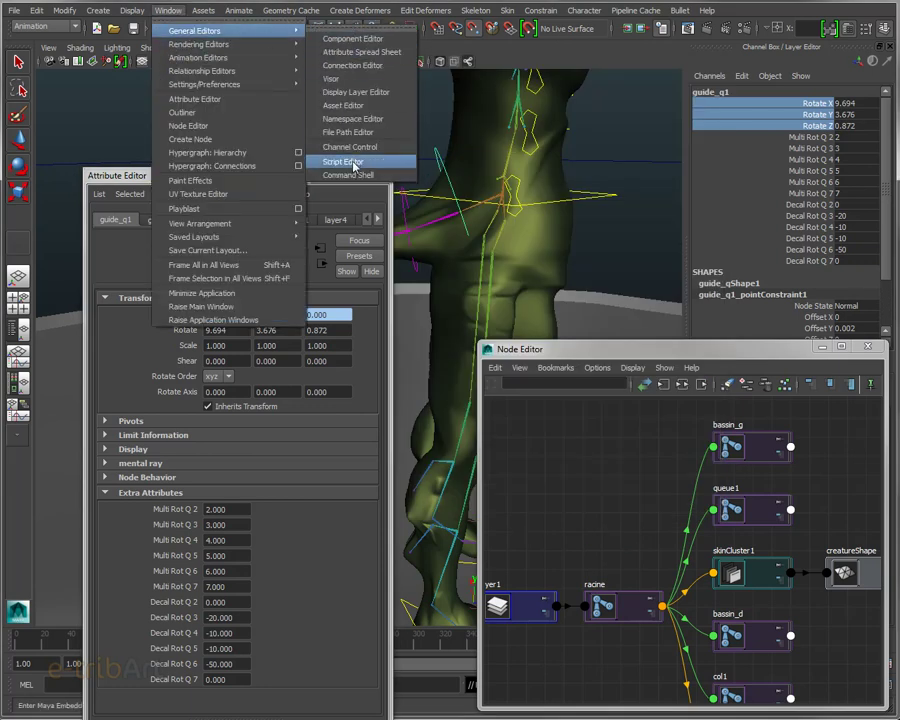
pyautogui.click(348, 147)
# Confirm Translate X, Y and Z sit in the Nonkeyable Hidden list, then close Channel Control.
pyautogui.moveTo(590, 243); pyautogui.dragTo(359, 17)
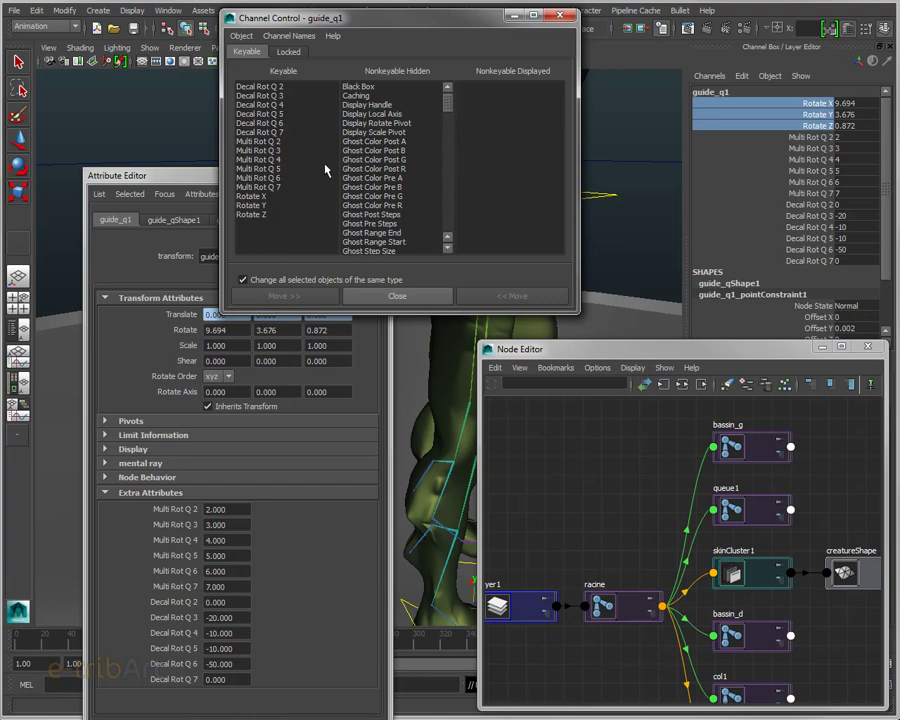
pyautogui.click(449, 106)
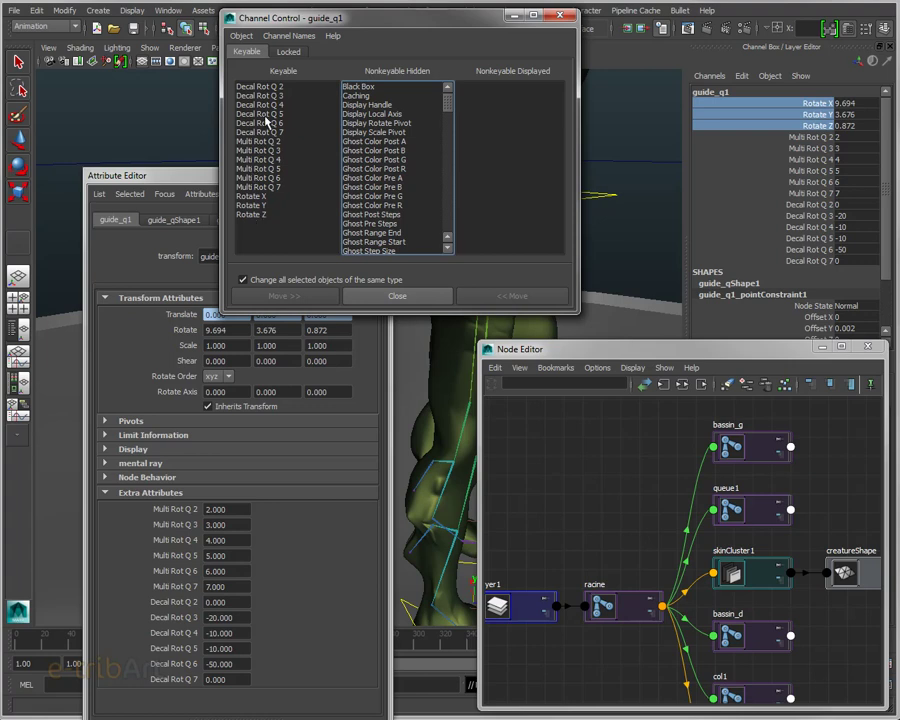
pyautogui.click(447, 190)
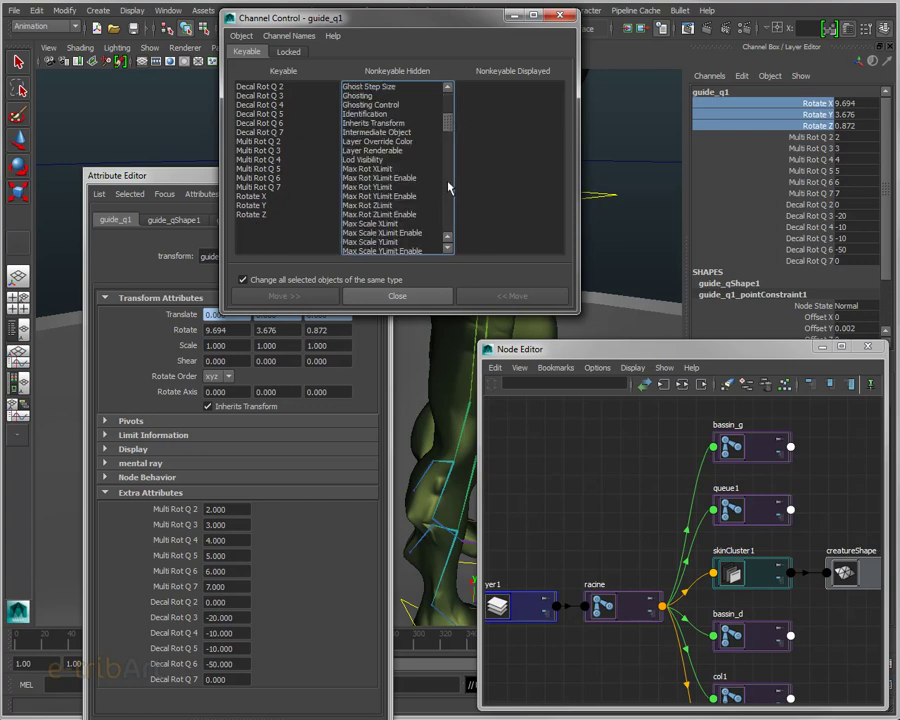
pyautogui.moveTo(447, 125); pyautogui.dragTo(441, 226)
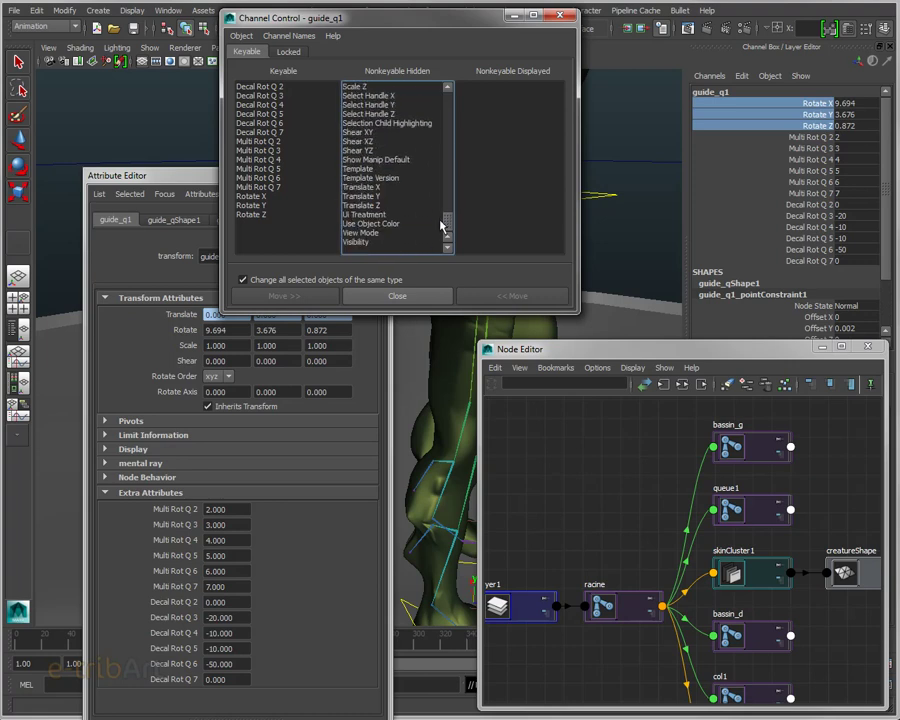
pyautogui.click(375, 187)
pyautogui.keyDown('shift'); pyautogui.click(420, 205); pyautogui.keyUp('shift')
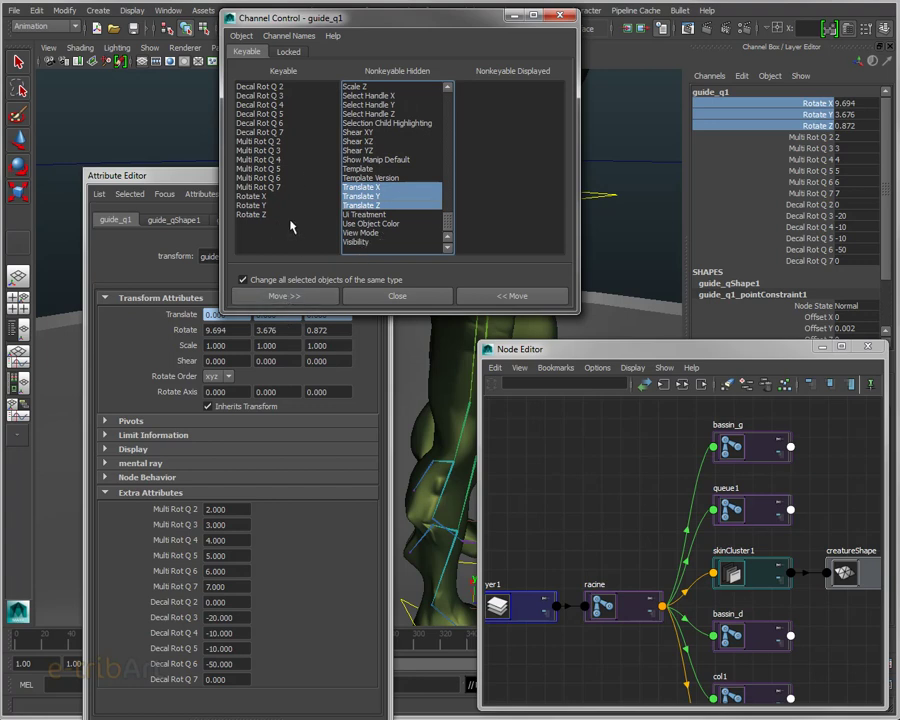
pyautogui.click(432, 304)
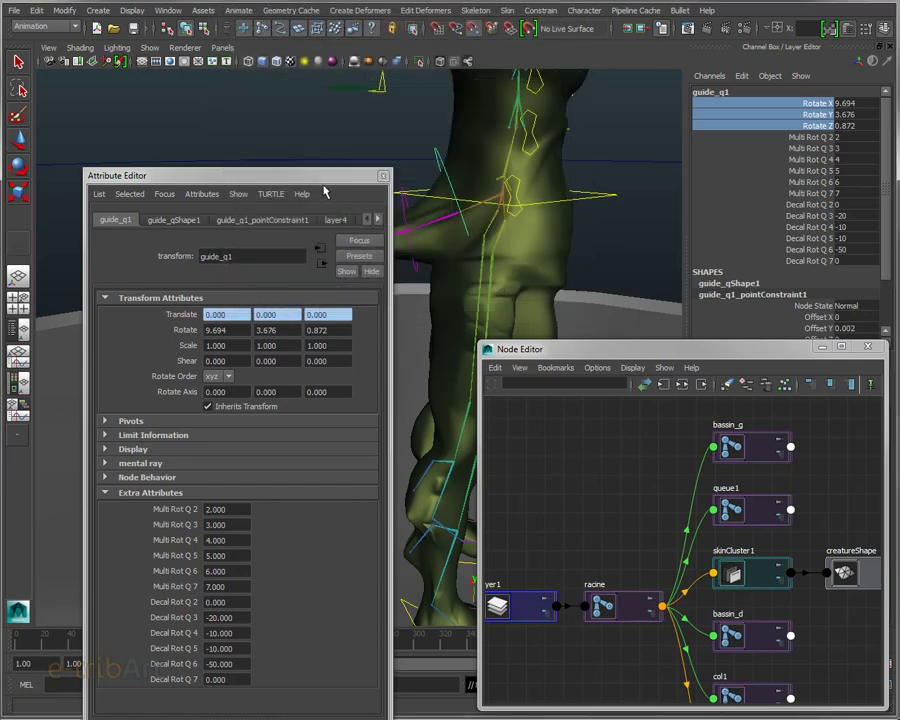
pyautogui.moveTo(324, 176); pyautogui.dragTo(336, 355)
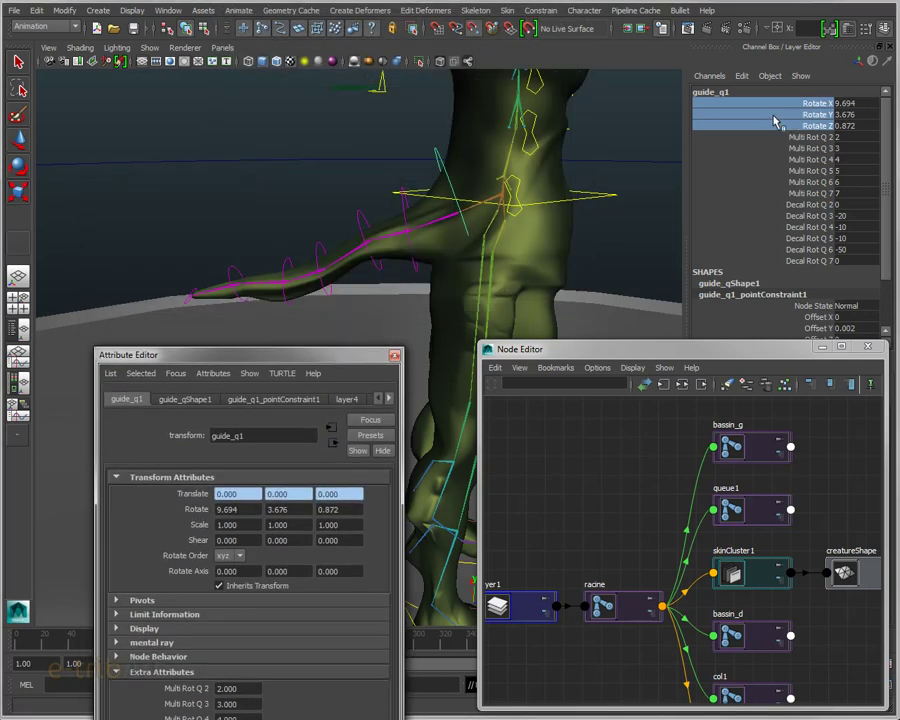
pyautogui.click(743, 183)
pyautogui.moveTo(790, 103); pyautogui.dragTo(815, 250)
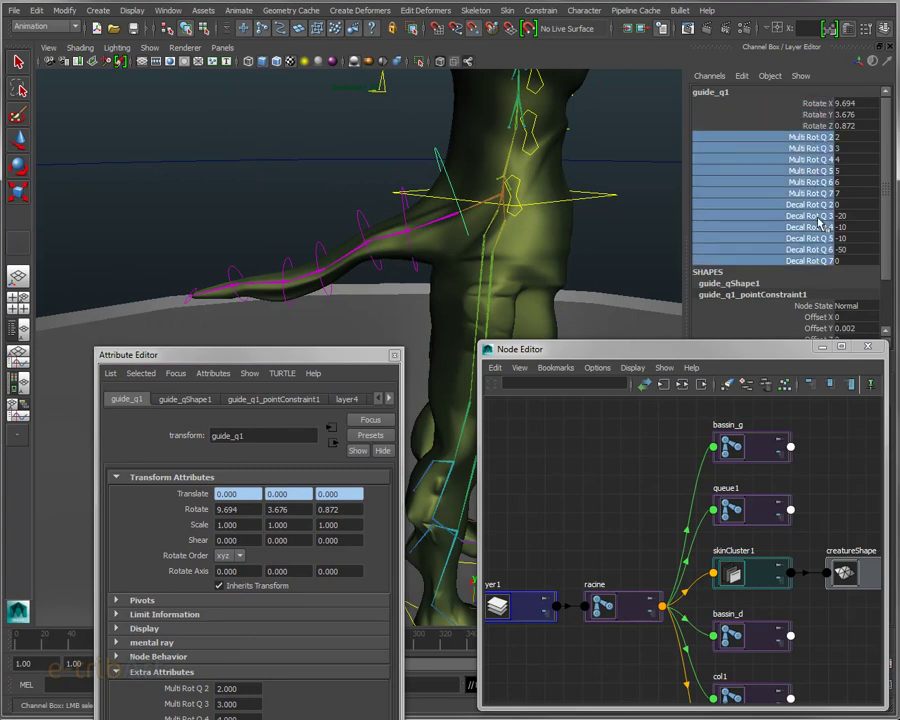
pyautogui.moveTo(805, 103); pyautogui.dragTo(820, 261)
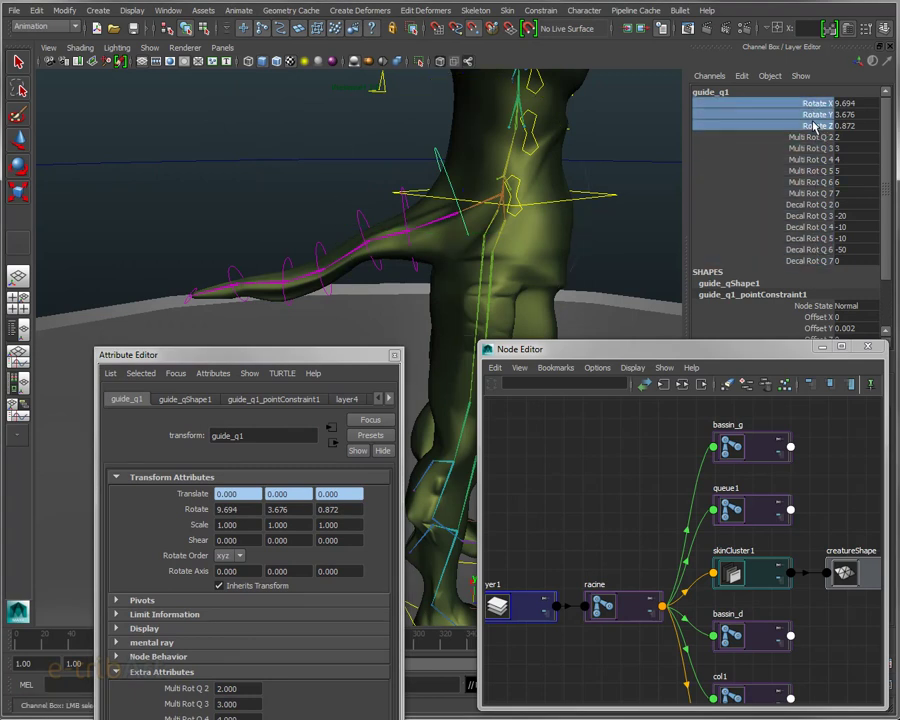
pyautogui.rightClick(819, 263)
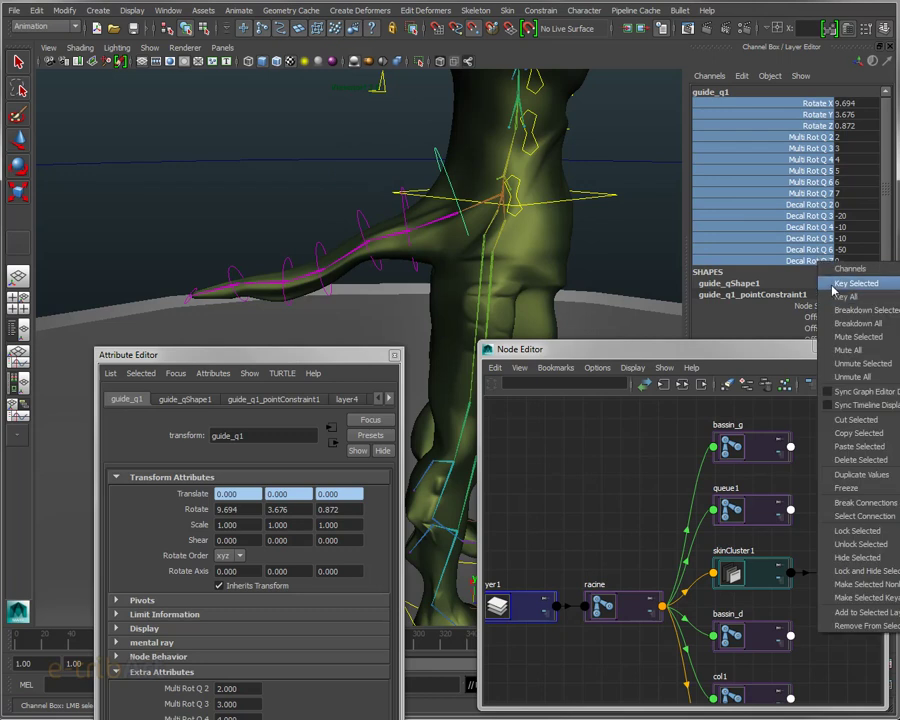
pyautogui.click(834, 284)
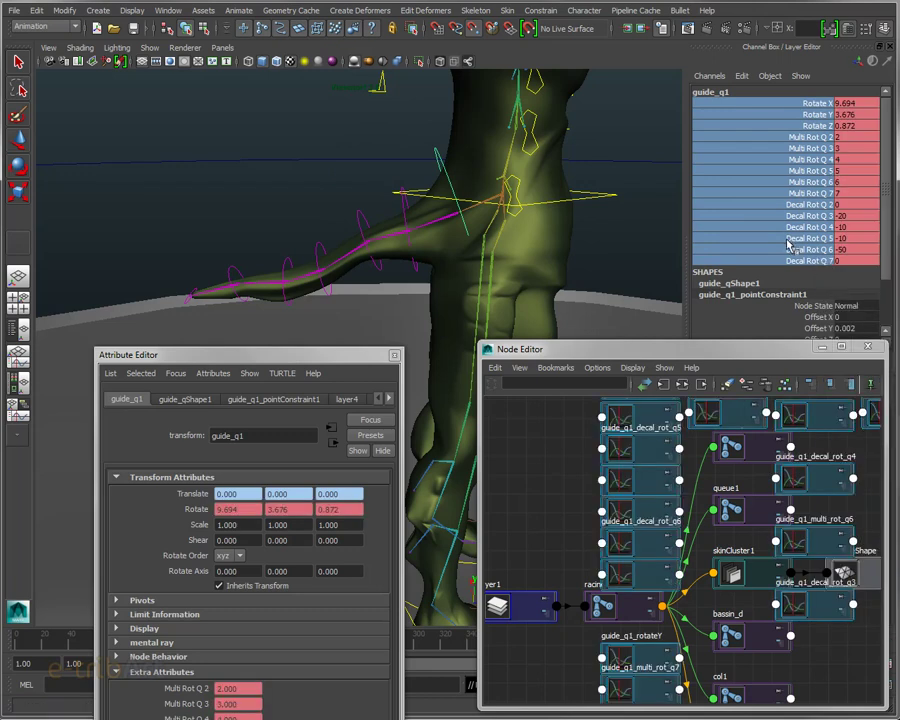
pyautogui.hotkey('ctrl', 'z')
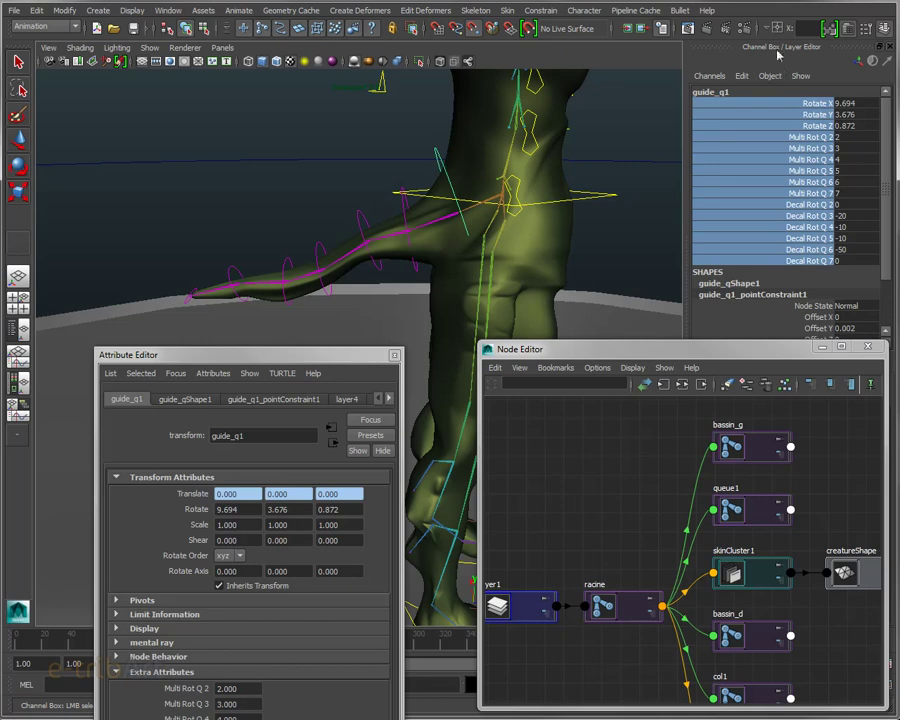
# Close the Node Editor and orbit the perspective view to face the whole character.
pyautogui.moveTo(645, 358)
pyautogui.mouseDown()
pyautogui.moveTo(360, 296)
pyautogui.moveTo(418, 232)
pyautogui.moveTo(398, 147)
pyautogui.mouseUp()
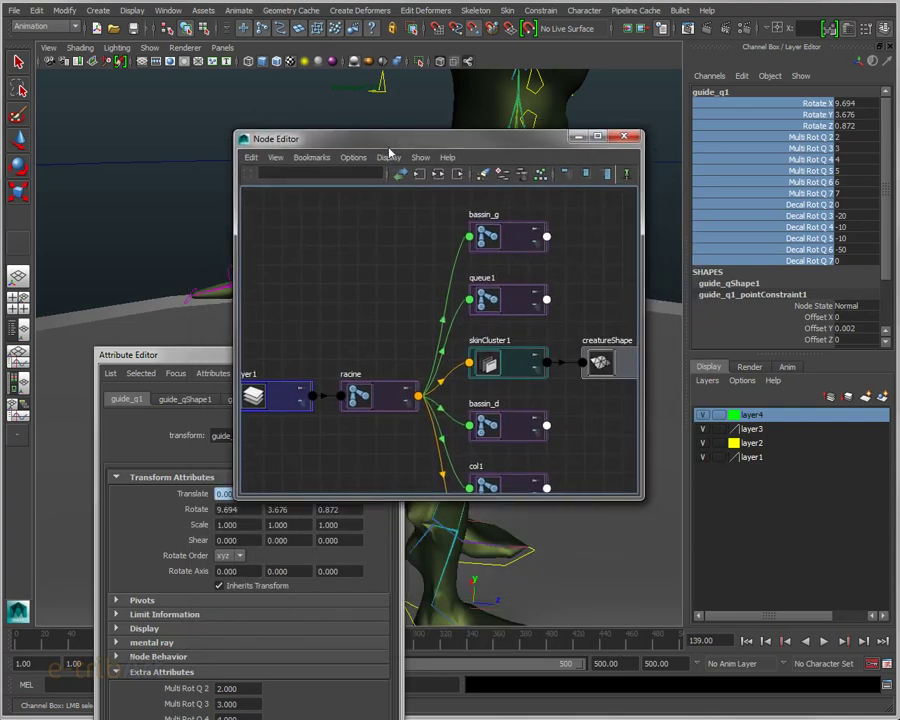
pyautogui.click(625, 136)
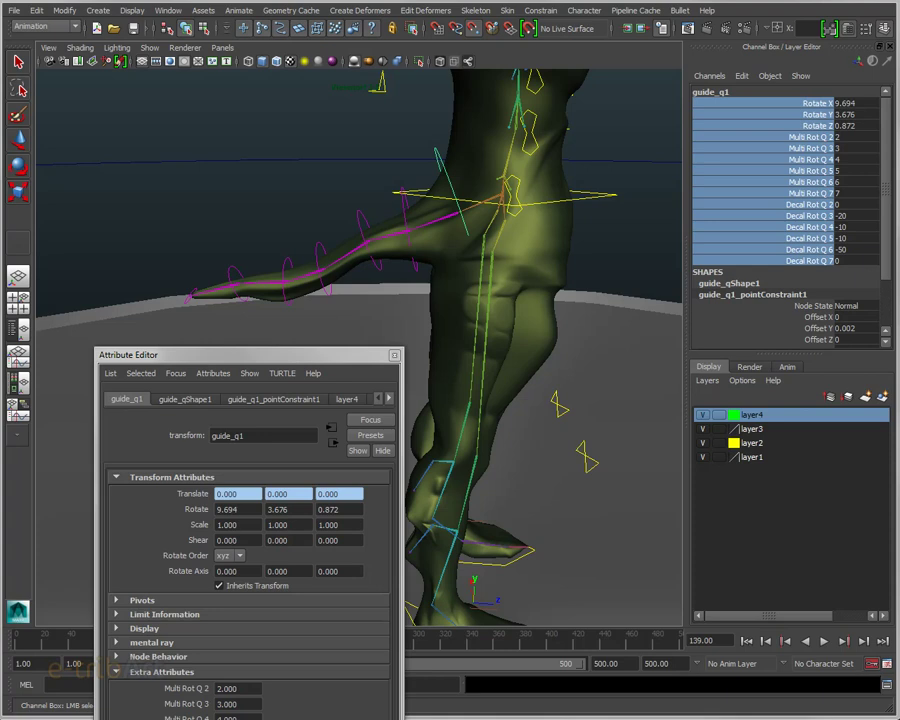
pyautogui.moveTo(506, 168)
pyautogui.keyDown('alt'); pyautogui.mouseDown()
pyautogui.moveTo(556, 241)
pyautogui.moveTo(518, 257)
pyautogui.moveTo(411, 258)
pyautogui.moveTo(424, 241)
pyautogui.moveTo(426, 354)
pyautogui.moveTo(428, 334)
pyautogui.mouseUp(); pyautogui.keyUp('alt')
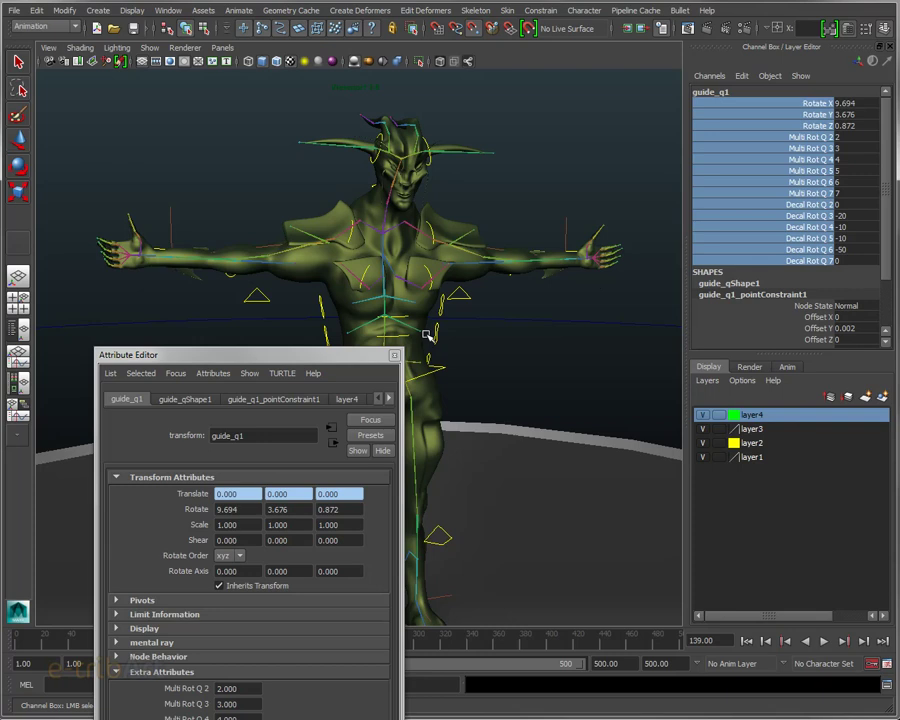
pyautogui.moveTo(185, 354)
pyautogui.mouseDown()
pyautogui.moveTo(205, 404)
pyautogui.moveTo(295, 317)
pyautogui.moveTo(297, 273)
pyautogui.moveTo(440, 277)
pyautogui.moveTo(315, 215)
pyautogui.moveTo(398, 305)
pyautogui.mouseUp()
pyautogui.moveTo(500, 321)
pyautogui.keyDown('alt'); pyautogui.mouseDown()
pyautogui.moveTo(444, 321)
pyautogui.moveTo(458, 358)
pyautogui.moveTo(454, 311)
pyautogui.moveTo(412, 305)
pyautogui.moveTo(509, 304)
pyautogui.mouseUp(); pyautogui.keyUp('alt')
# Deselect guide_q1 and close the Attribute Editor with Ctrl+A.
pyautogui.click(509, 304)
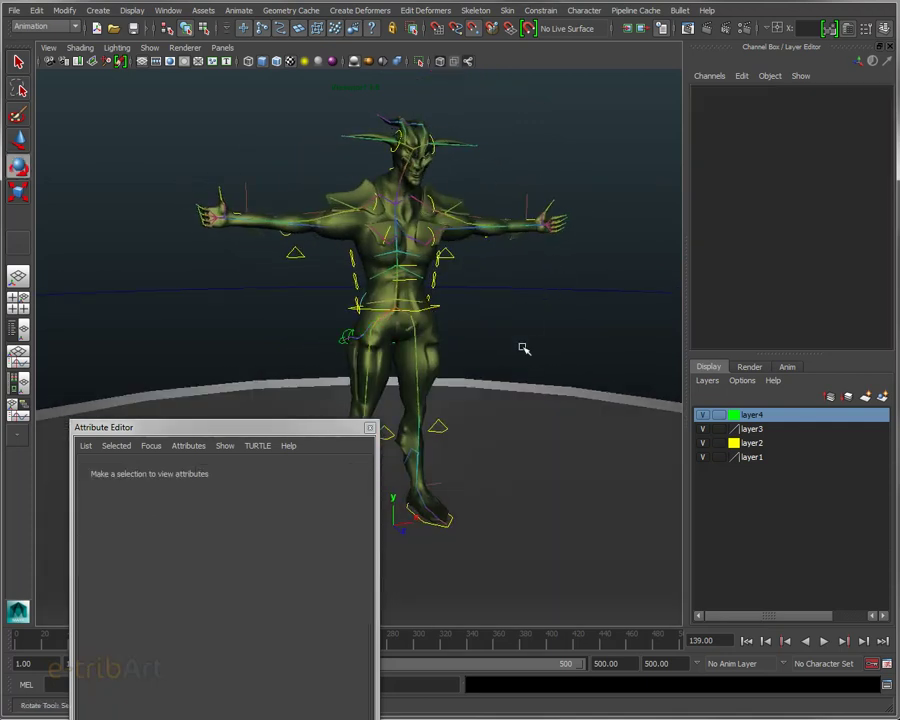
pyautogui.moveTo(207, 427); pyautogui.dragTo(535, 396)
pyautogui.hotkey('ctrl', 'a')
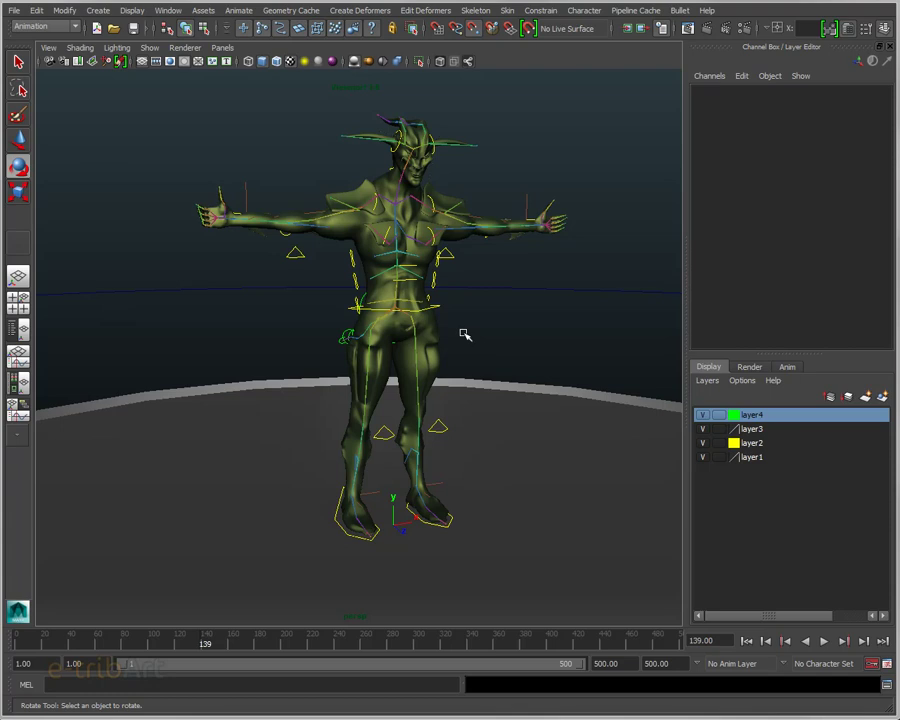
# Orbit, zoom and pan around the rig to review its torso, back and curled tail.
pyautogui.keyDown('alt'); pyautogui.moveTo(464, 333); pyautogui.dragTo(453, 350); pyautogui.keyUp('alt')
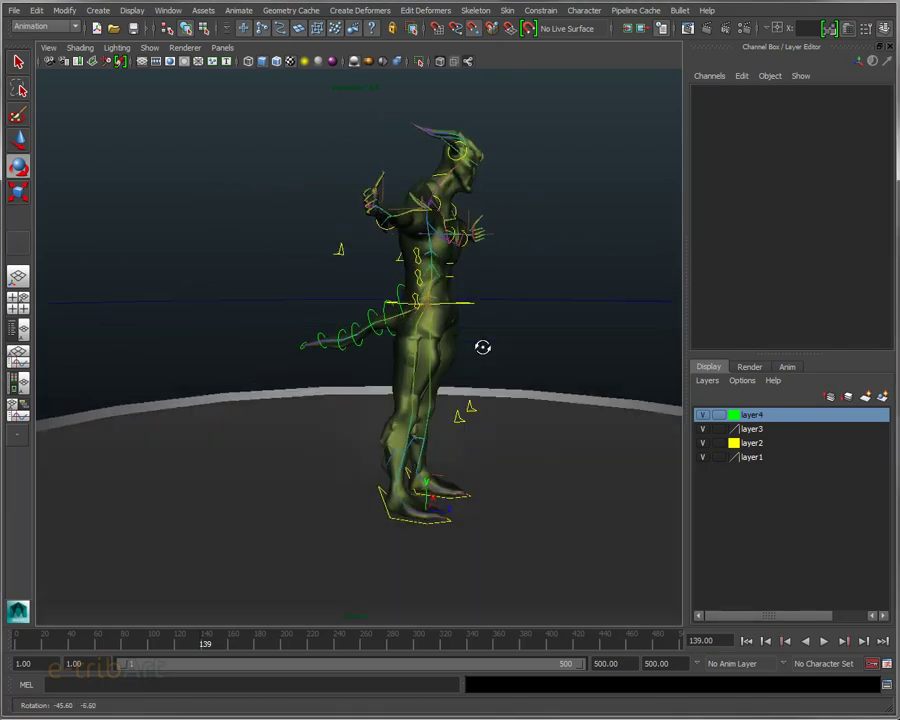
pyautogui.moveTo(480, 306)
pyautogui.keyDown('alt'); pyautogui.mouseDown()
pyautogui.moveTo(428, 316)
pyautogui.moveTo(448, 321)
pyautogui.mouseUp(); pyautogui.keyUp('alt')
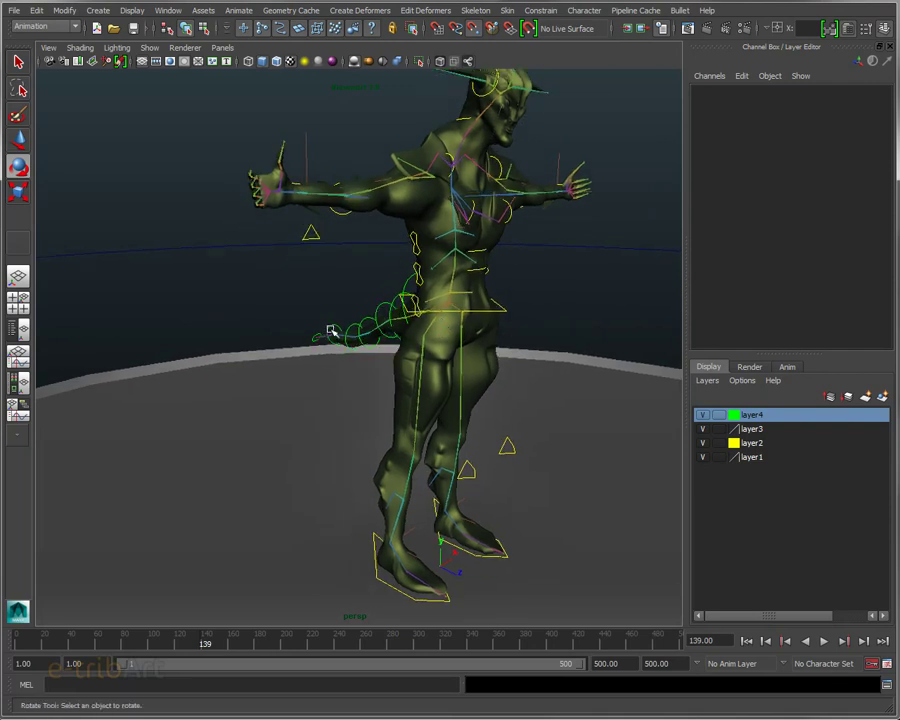
pyautogui.moveTo(520, 381)
pyautogui.keyDown('alt'); pyautogui.mouseDown()
pyautogui.moveTo(421, 363)
pyautogui.moveTo(437, 357)
pyautogui.moveTo(362, 380)
pyautogui.moveTo(445, 383)
pyautogui.moveTo(463, 397)
pyautogui.mouseUp(); pyautogui.keyUp('alt')
pyautogui.scroll(-3, 430, 380)
pyautogui.scroll(-2, 426, 390)
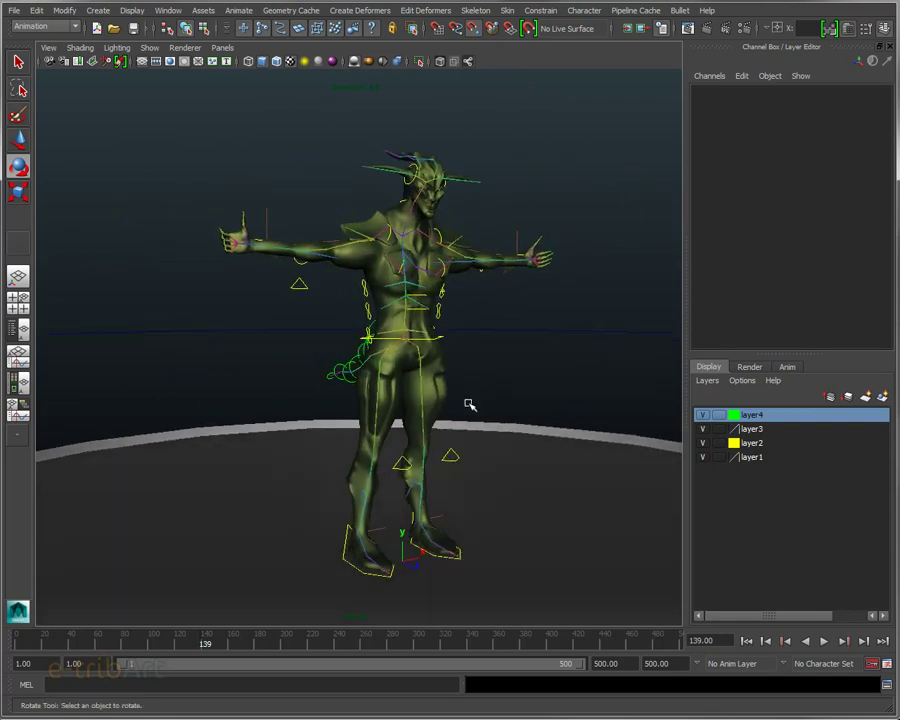
pyautogui.scroll(5, 417, 318)
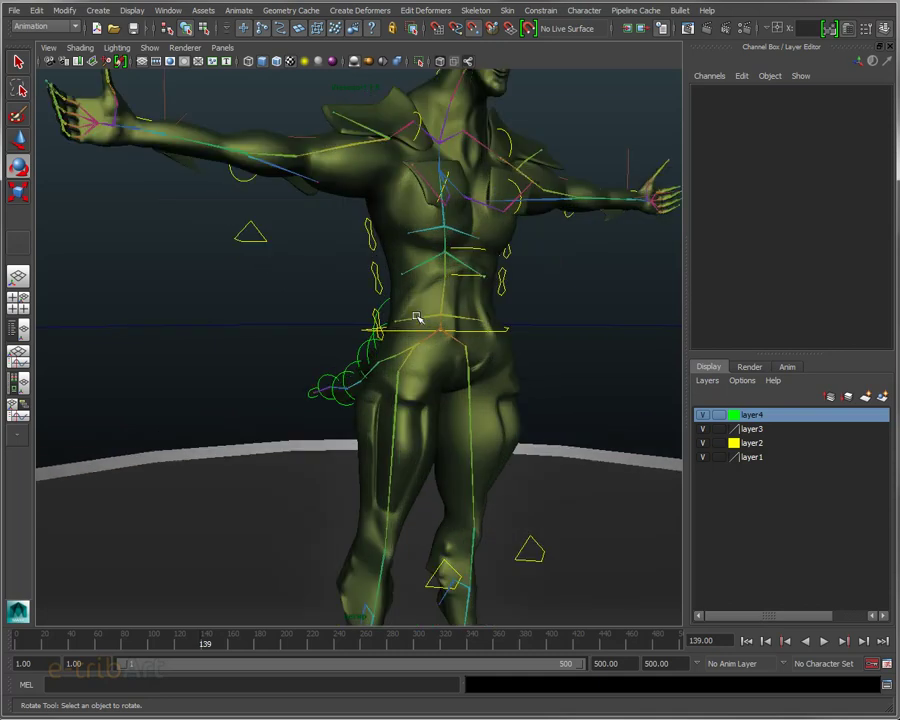
pyautogui.moveTo(420, 314)
pyautogui.keyDown('alt'); pyautogui.mouseDown(button='middle')
pyautogui.moveTo(430, 426)
pyautogui.moveTo(420, 376)
pyautogui.mouseUp(button='middle'); pyautogui.keyUp('alt')
pyautogui.scroll(2, 420, 376)
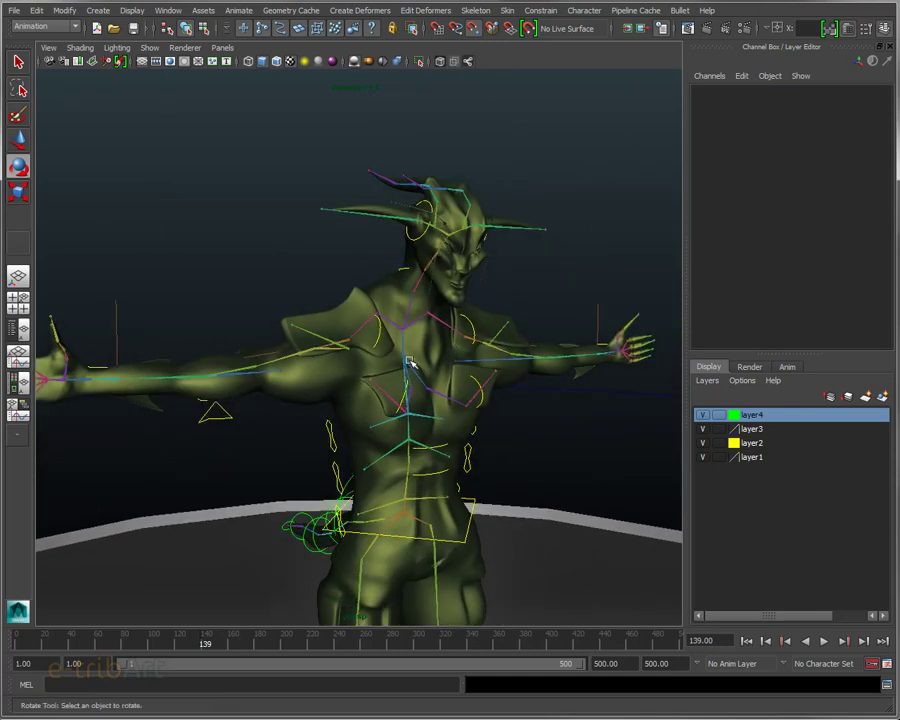
pyautogui.scroll(3, 410, 360)
pyautogui.moveTo(410, 360)
pyautogui.keyDown('alt'); pyautogui.mouseDown()
pyautogui.moveTo(572, 368)
pyautogui.moveTo(468, 378)
pyautogui.moveTo(387, 365)
pyautogui.moveTo(412, 330)
pyautogui.moveTo(466, 346)
pyautogui.moveTo(448, 422)
pyautogui.mouseUp(); pyautogui.keyUp('alt')
pyautogui.moveTo(448, 422)
pyautogui.keyDown('alt'); pyautogui.mouseDown(button='middle')
pyautogui.moveTo(440, 422)
pyautogui.moveTo(482, 382)
pyautogui.moveTo(492, 358)
pyautogui.mouseUp(button='middle'); pyautogui.keyUp('alt')
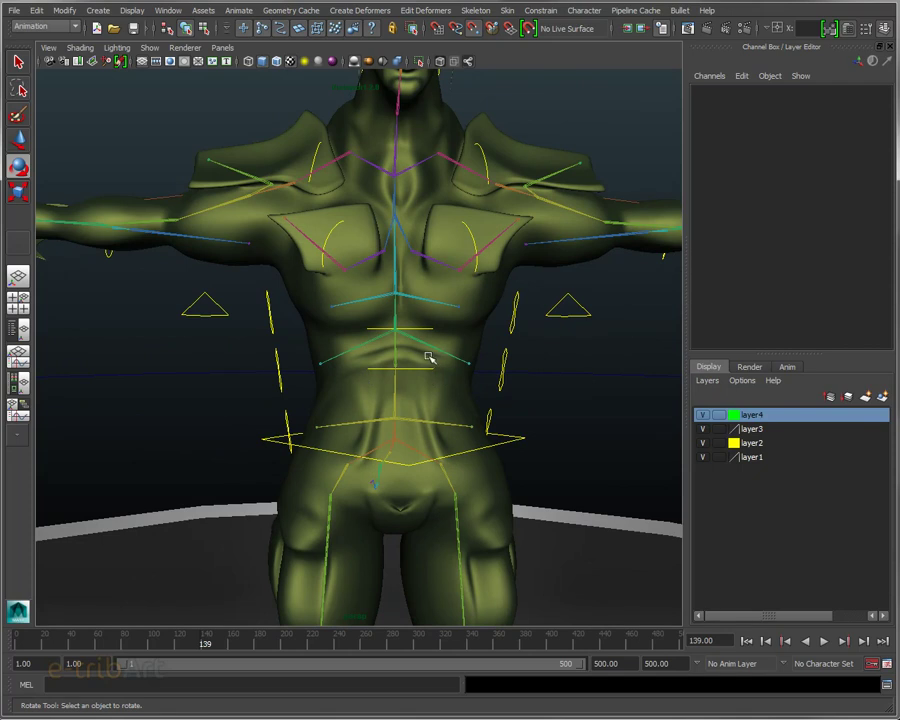
# Check the rib controller guide_cote1_d3, deselect it, and review the rig from front and side.
pyautogui.click(512, 314)
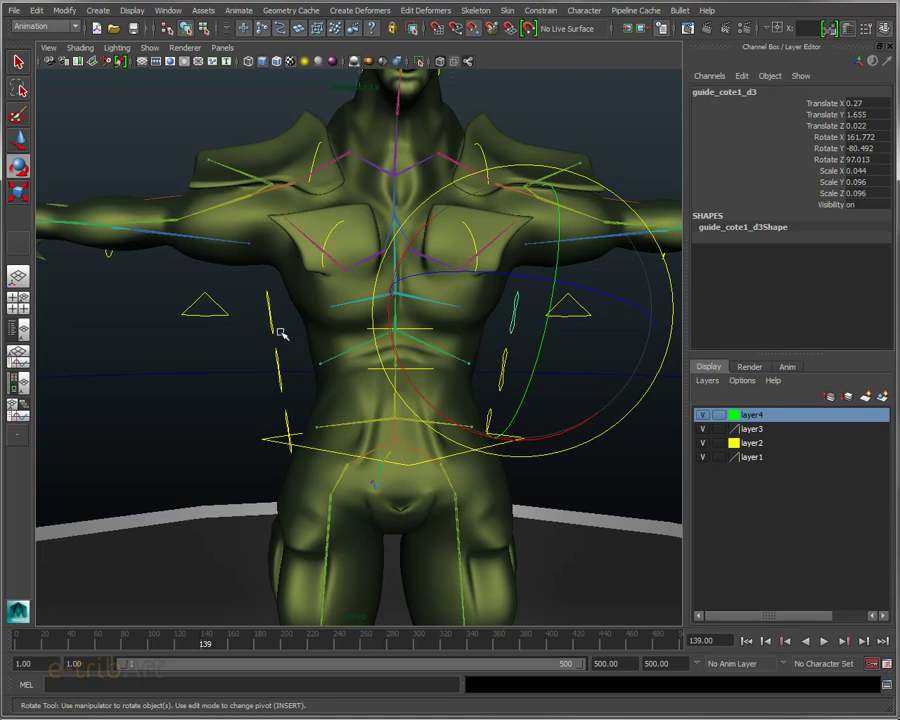
pyautogui.click(241, 346)
pyautogui.moveTo(235, 309)
pyautogui.keyDown('alt'); pyautogui.mouseDown()
pyautogui.moveTo(252, 298)
pyautogui.moveTo(273, 305)
pyautogui.moveTo(345, 253)
pyautogui.mouseUp(); pyautogui.keyUp('alt')
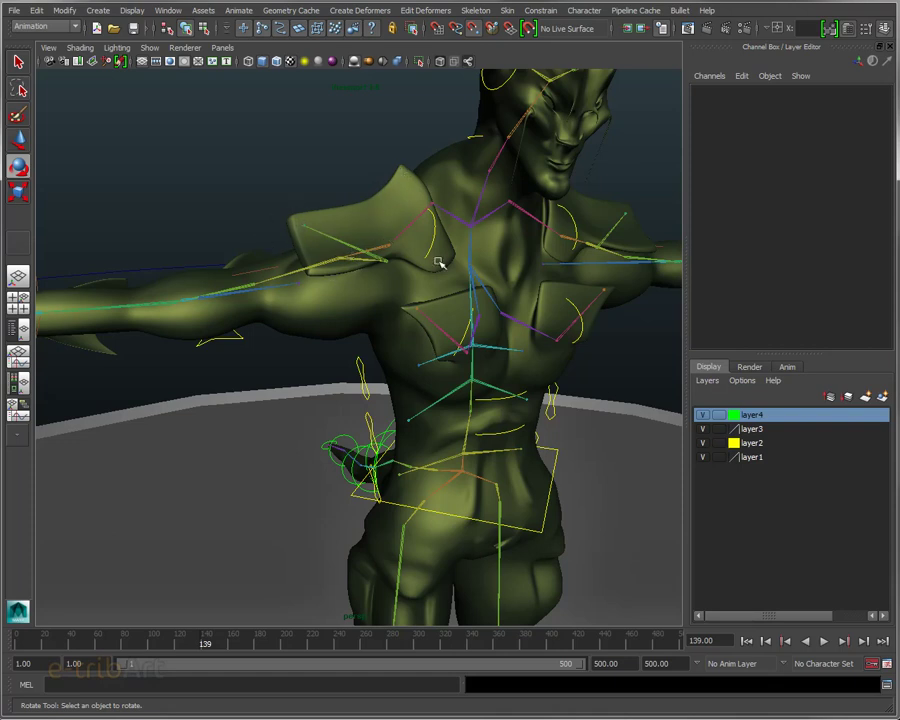
pyautogui.moveTo(458, 265)
pyautogui.keyDown('alt'); pyautogui.mouseDown()
pyautogui.moveTo(438, 257)
pyautogui.moveTo(436, 272)
pyautogui.moveTo(538, 301)
pyautogui.moveTo(607, 354)
pyautogui.moveTo(606, 372)
pyautogui.moveTo(556, 356)
pyautogui.moveTo(392, 342)
pyautogui.moveTo(442, 308)
pyautogui.moveTo(438, 282)
pyautogui.mouseUp(); pyautogui.keyUp('alt')
pyautogui.scroll(-3, 438, 308)
pyautogui.scroll(1, 438, 308)
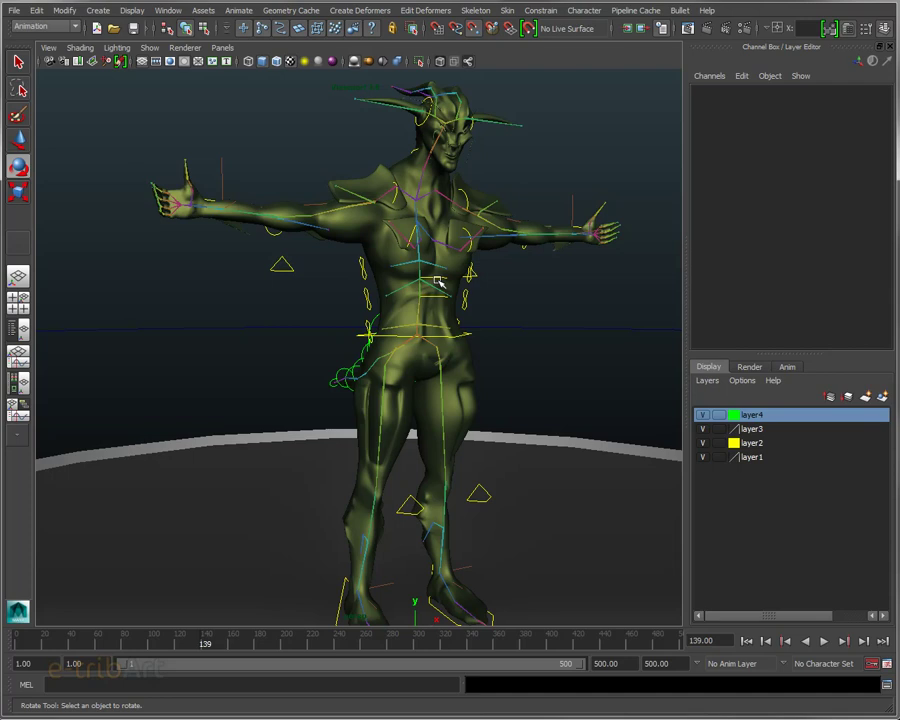
pyautogui.moveTo(438, 283)
pyautogui.keyDown('alt'); pyautogui.mouseDown()
pyautogui.moveTo(434, 318)
pyautogui.moveTo(414, 285)
pyautogui.mouseUp(); pyautogui.keyUp('alt')
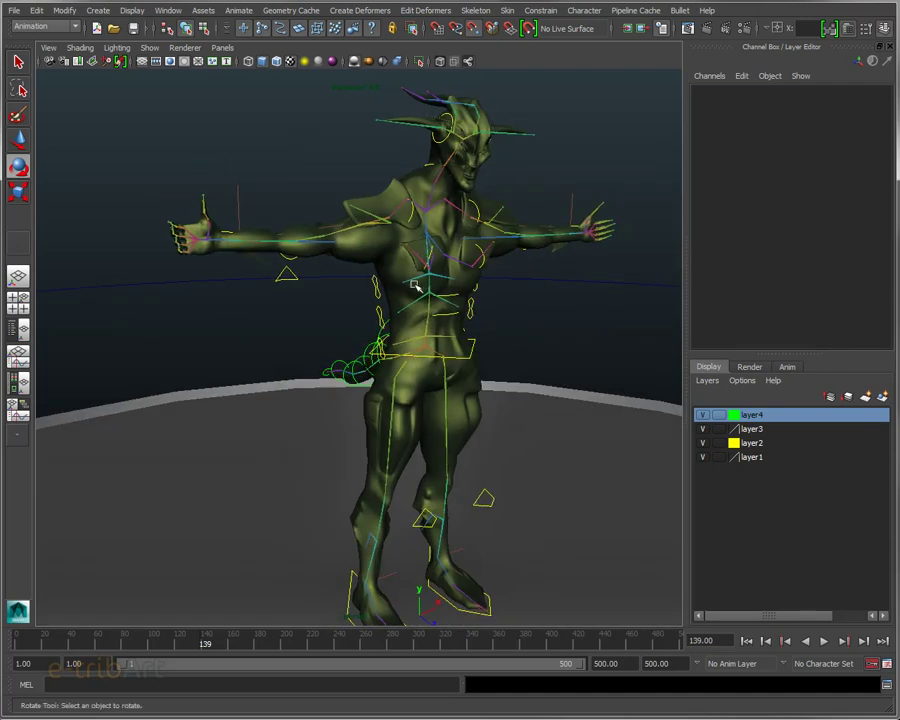
pyautogui.moveTo(315, 178)
pyautogui.keyDown('alt'); pyautogui.mouseDown()
pyautogui.moveTo(379, 251)
pyautogui.moveTo(460, 250)
pyautogui.moveTo(480, 284)
pyautogui.moveTo(424, 266)
pyautogui.mouseUp(); pyautogui.keyUp('alt')
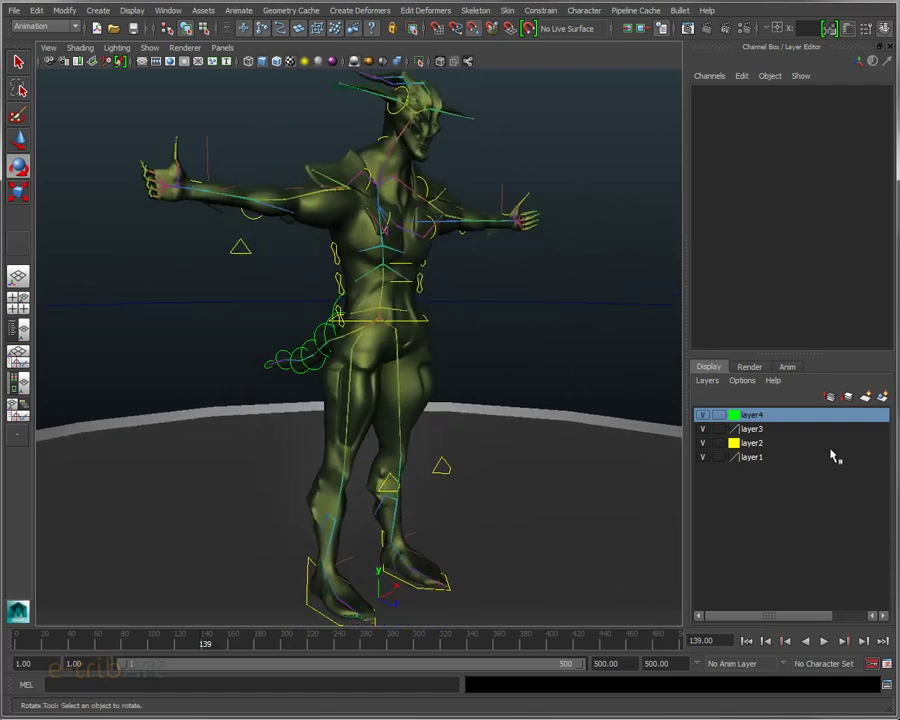